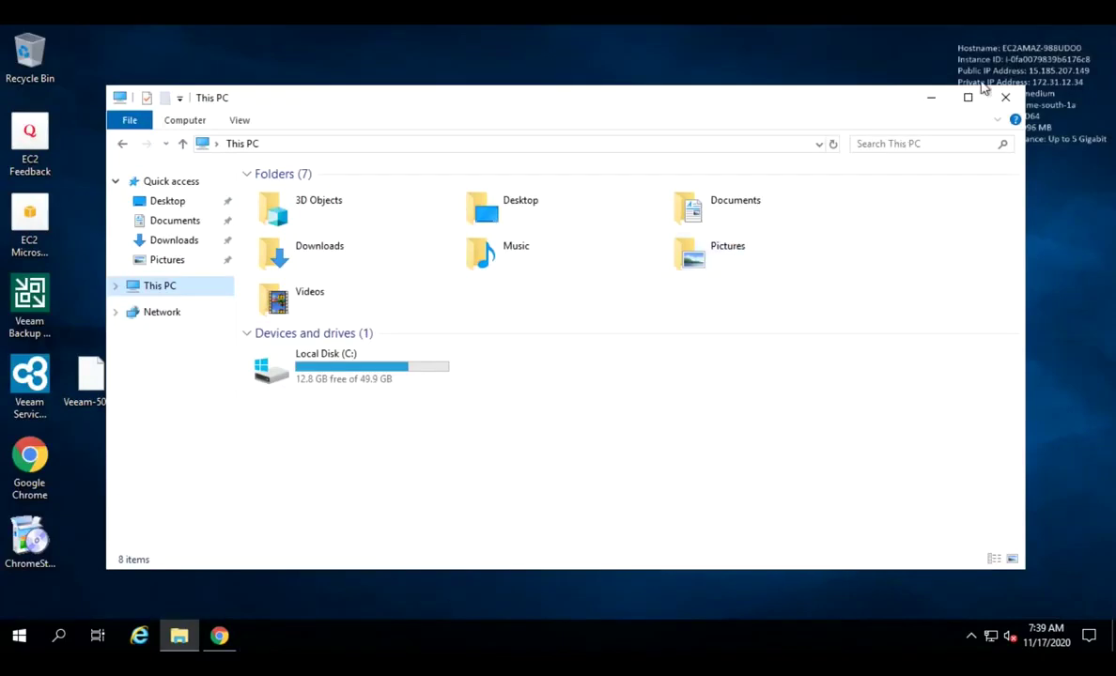
Step: Group the Veeam Backup & Replication and Service Provider Console shortcuts in a new desktop column, then launch the Backup console
{"action": "left_click", "coordinate": [932, 98]}
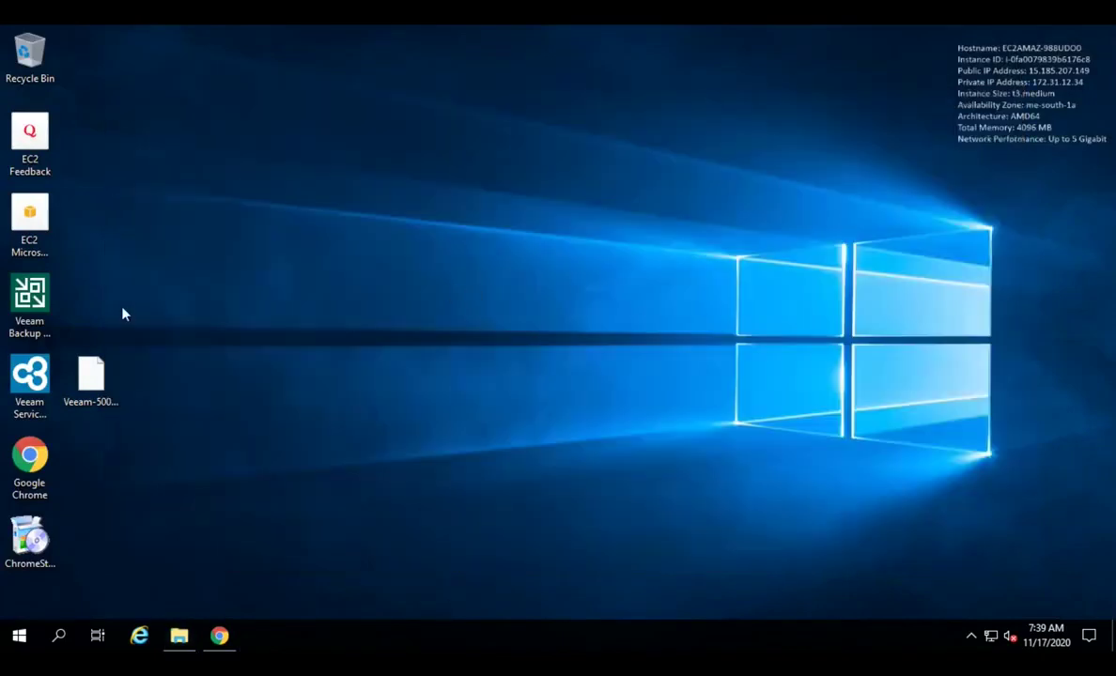
{"action": "left_click", "coordinate": [34, 313]}
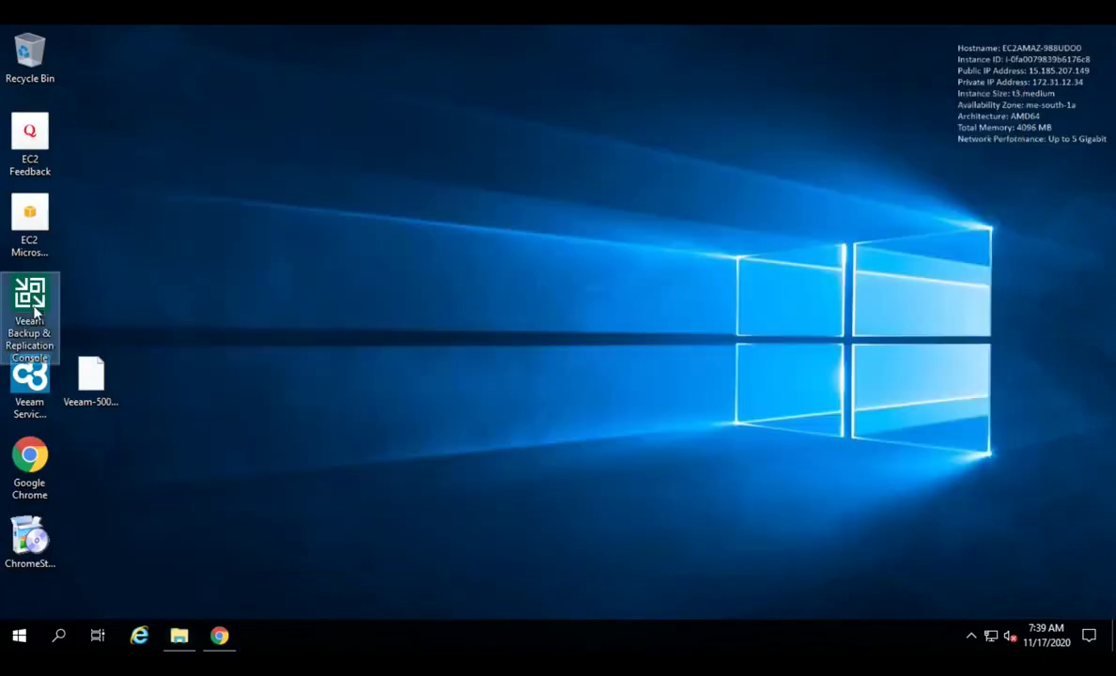
{"action": "left_click_drag", "start_coordinate": [35, 313], "coordinate": [219, 150]}
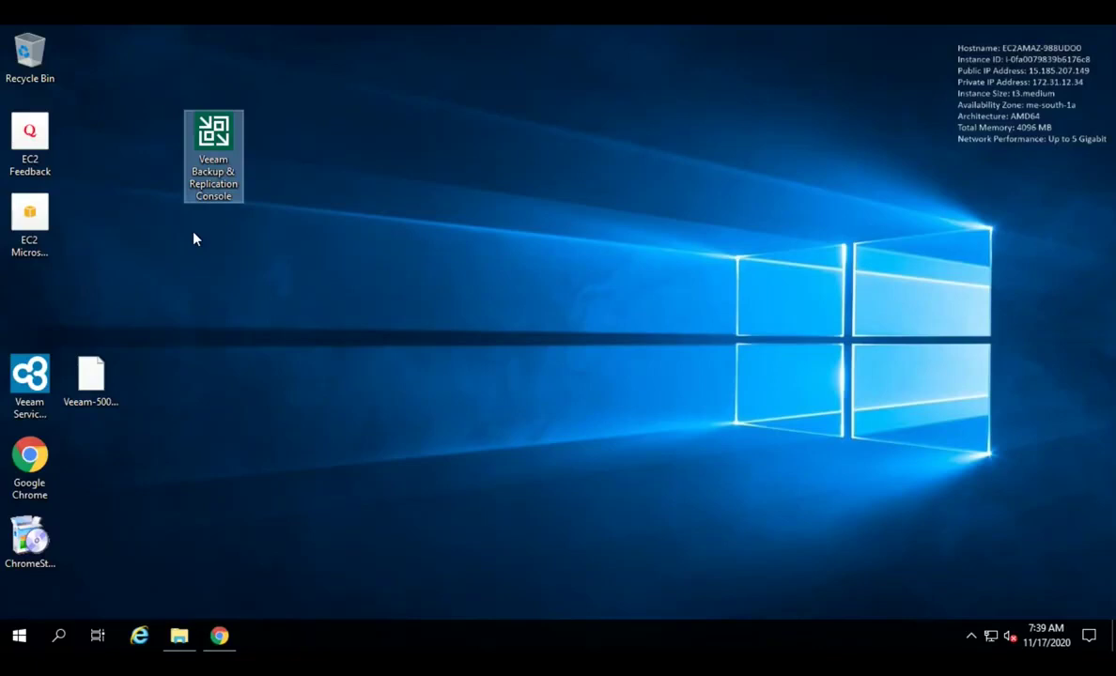
{"action": "left_click", "coordinate": [37, 362]}
{"action": "left_click_drag", "start_coordinate": [38, 360], "coordinate": [202, 207]}
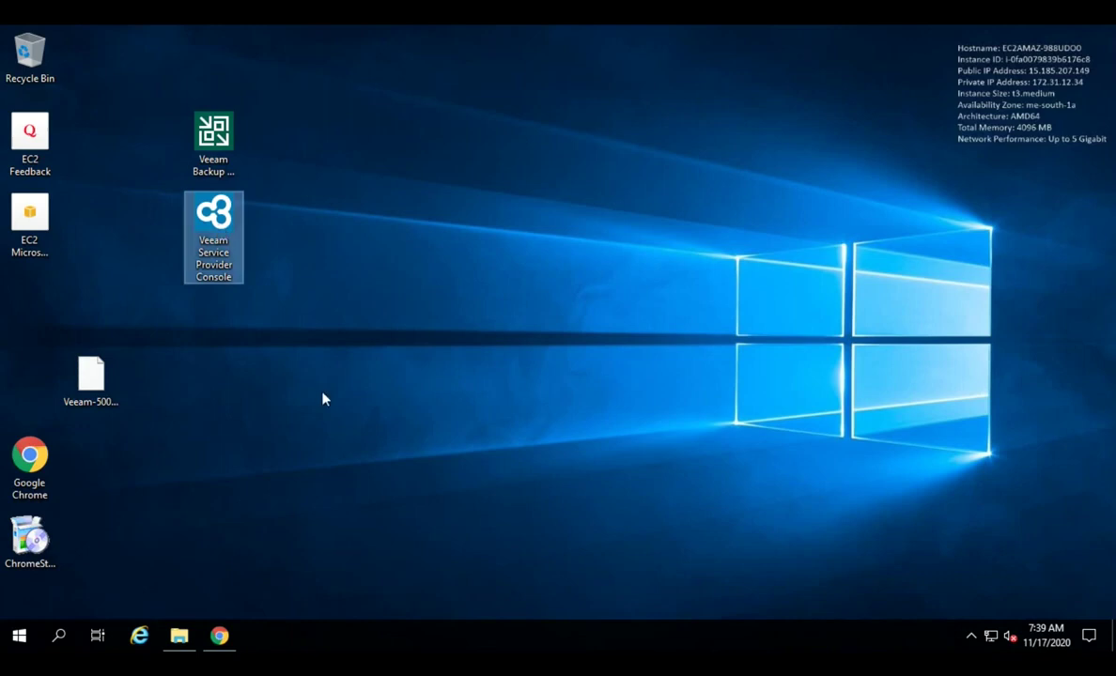
{"action": "left_click_drag", "start_coordinate": [91, 373], "coordinate": [18, 383]}
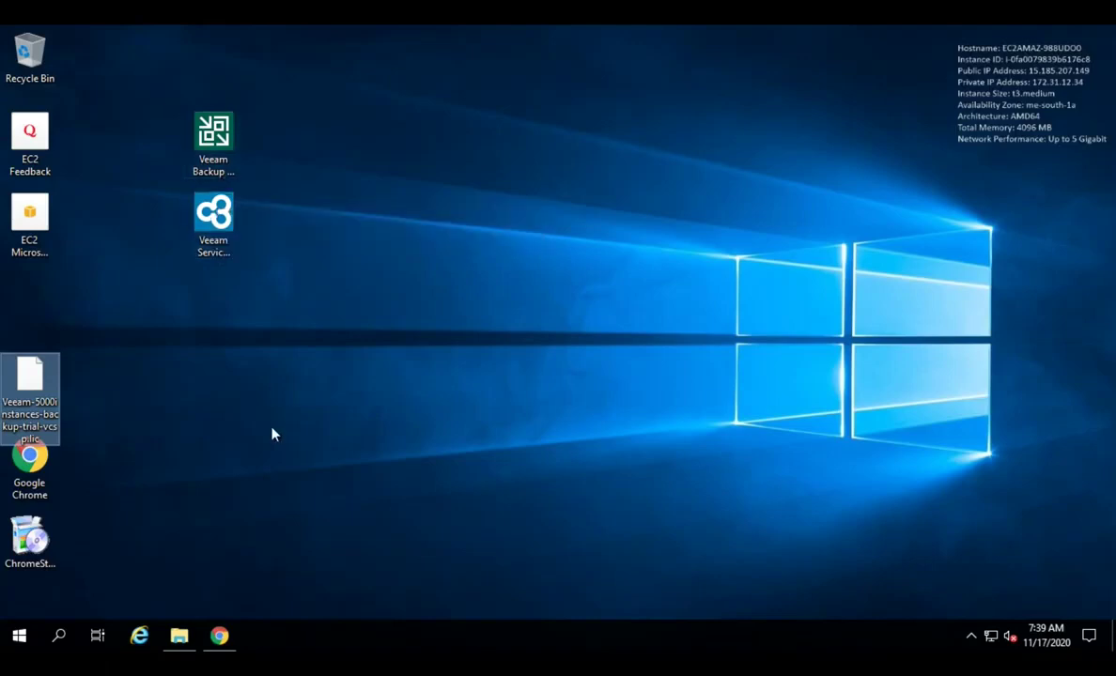
{"action": "double_click", "coordinate": [217, 156]}
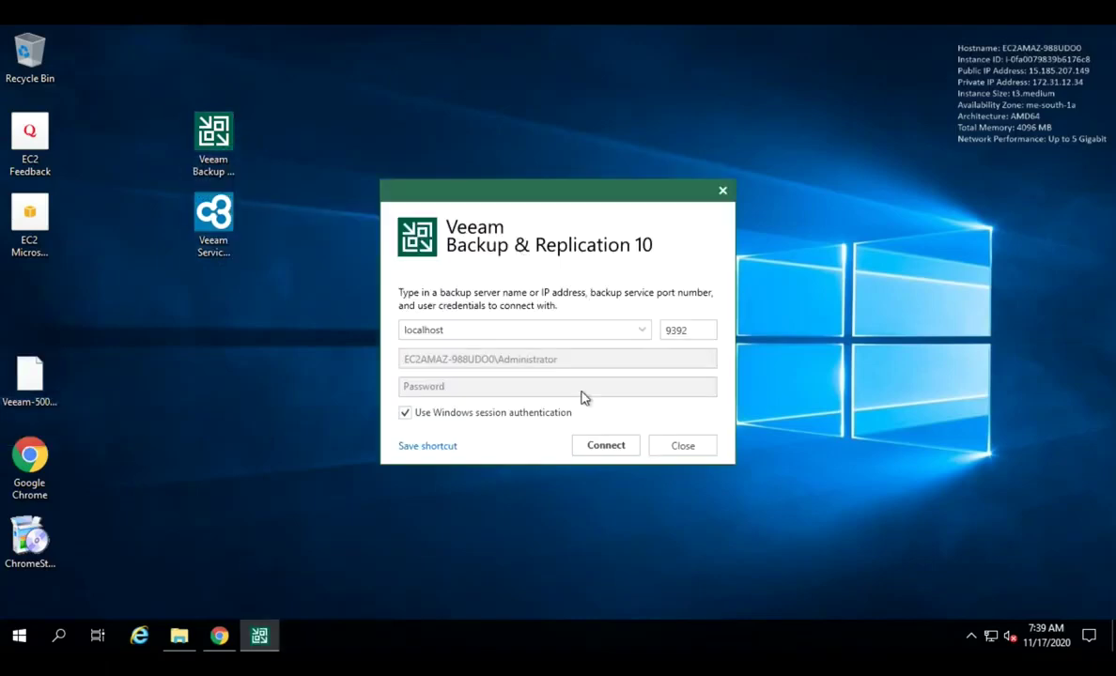
Step: Connect to the local backup server and add Files and Tape Infrastructure to the navigation pane
{"action": "left_click", "coordinate": [605, 446]}
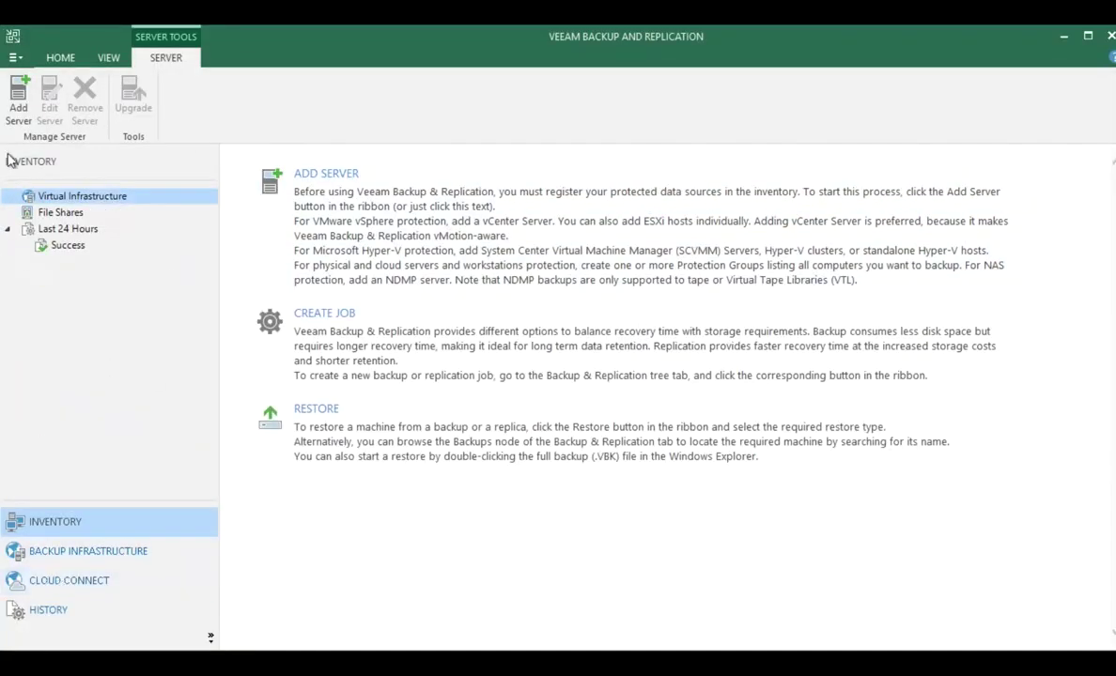
{"action": "left_click", "coordinate": [60, 60]}
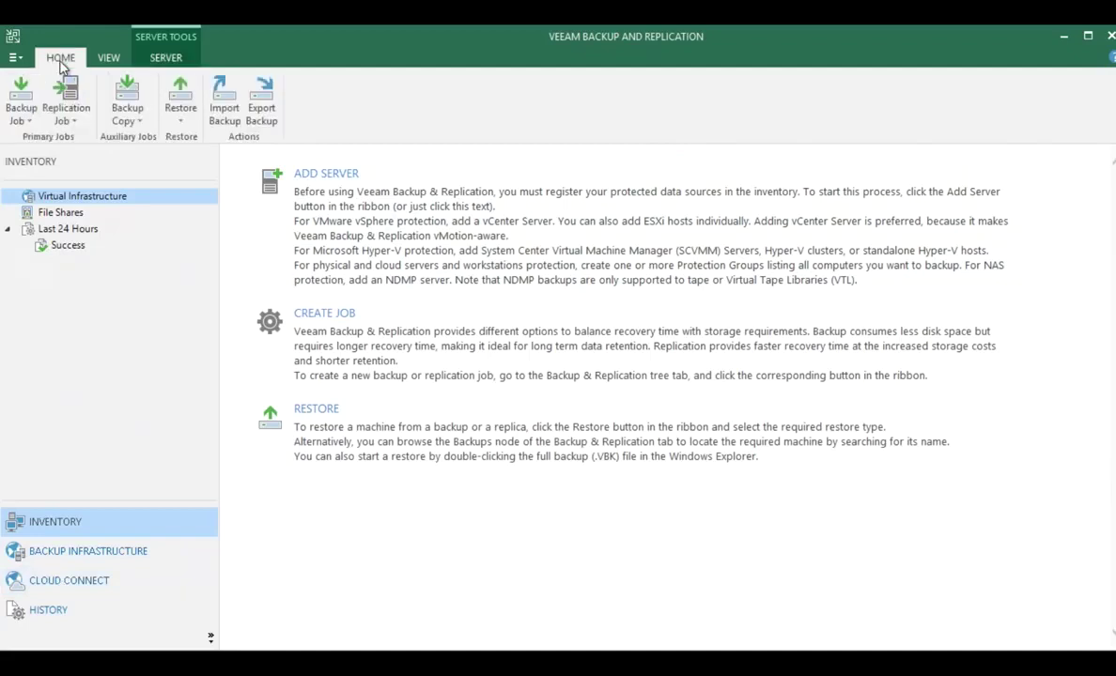
{"action": "left_click", "coordinate": [211, 639]}
{"action": "left_click", "coordinate": [283, 600]}
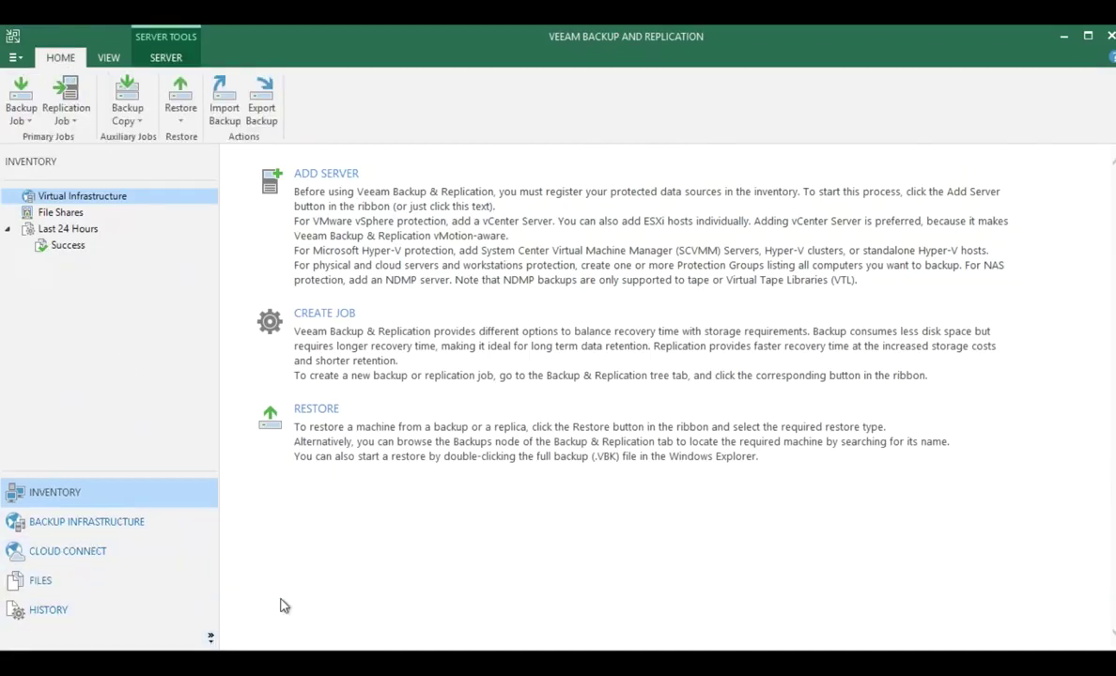
{"action": "left_click", "coordinate": [210, 639]}
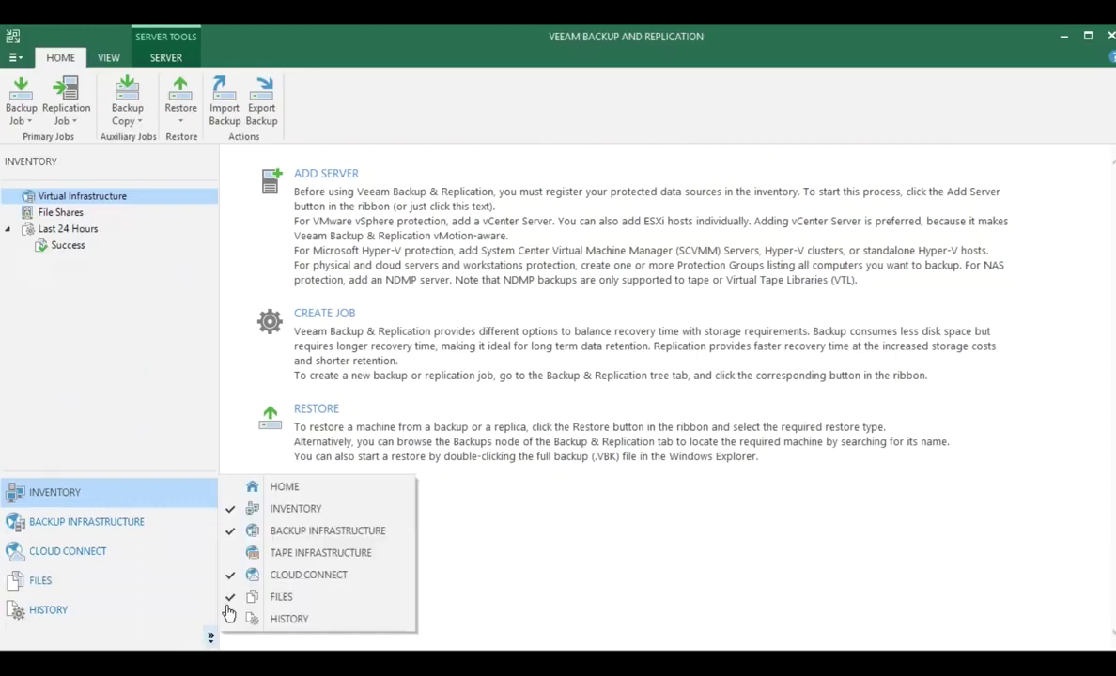
{"action": "left_click", "coordinate": [299, 554]}
Step: Add Home to the navigation pane, view its jobs, then open Cloud Connect
{"action": "left_click", "coordinate": [210, 638]}
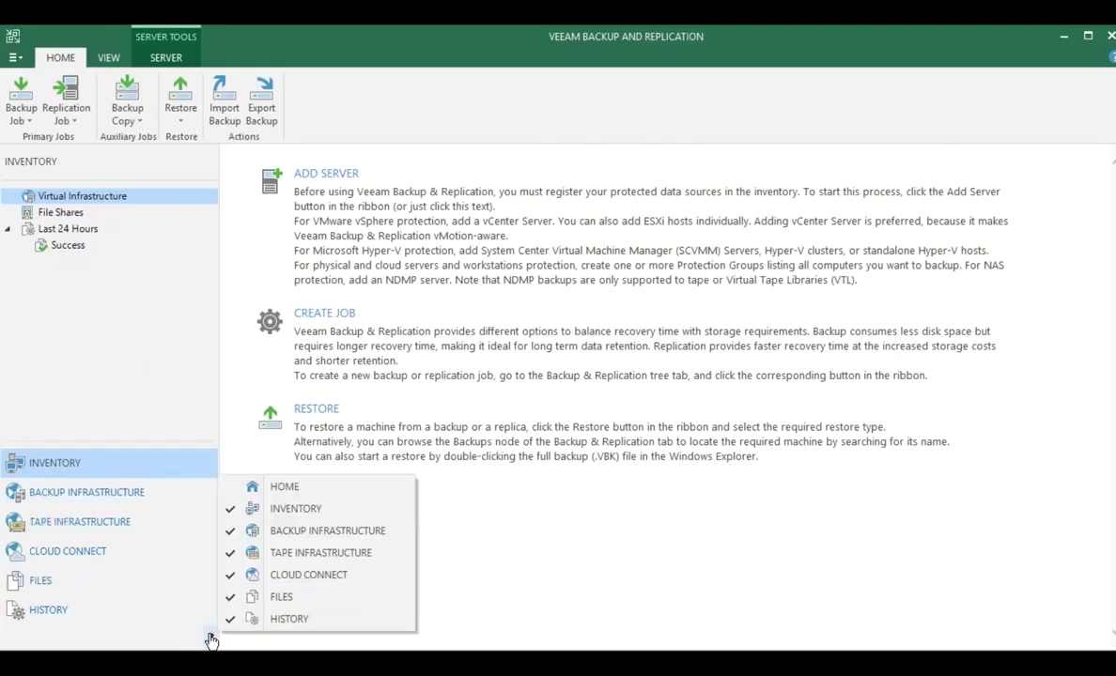
{"action": "left_click", "coordinate": [293, 490]}
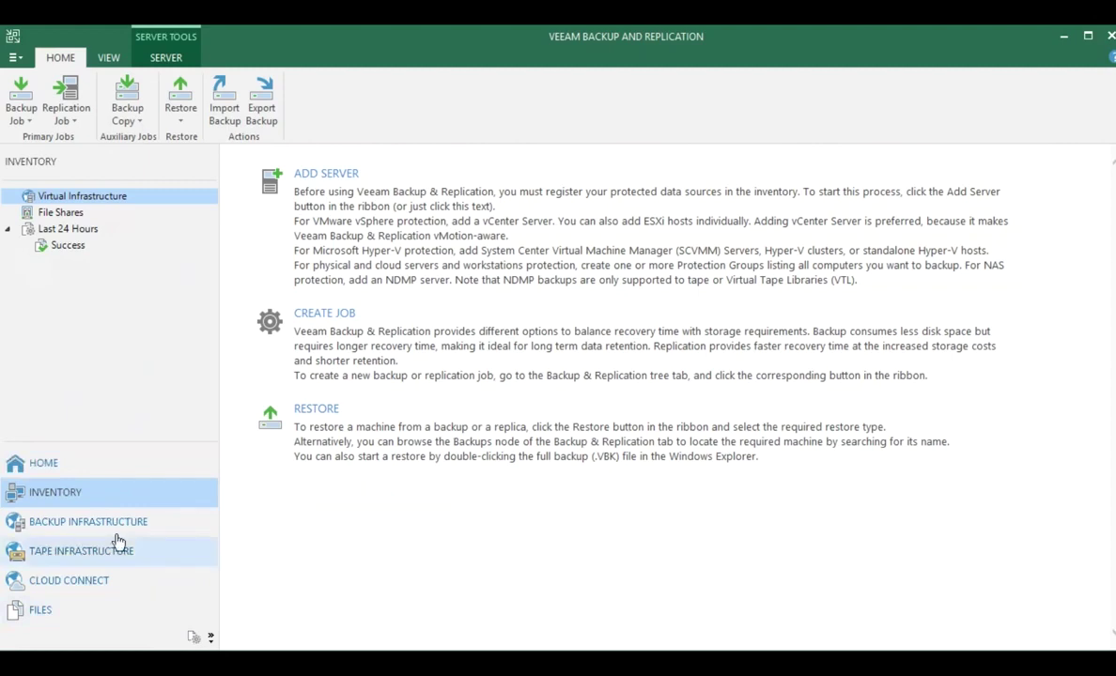
{"action": "left_click", "coordinate": [51, 468]}
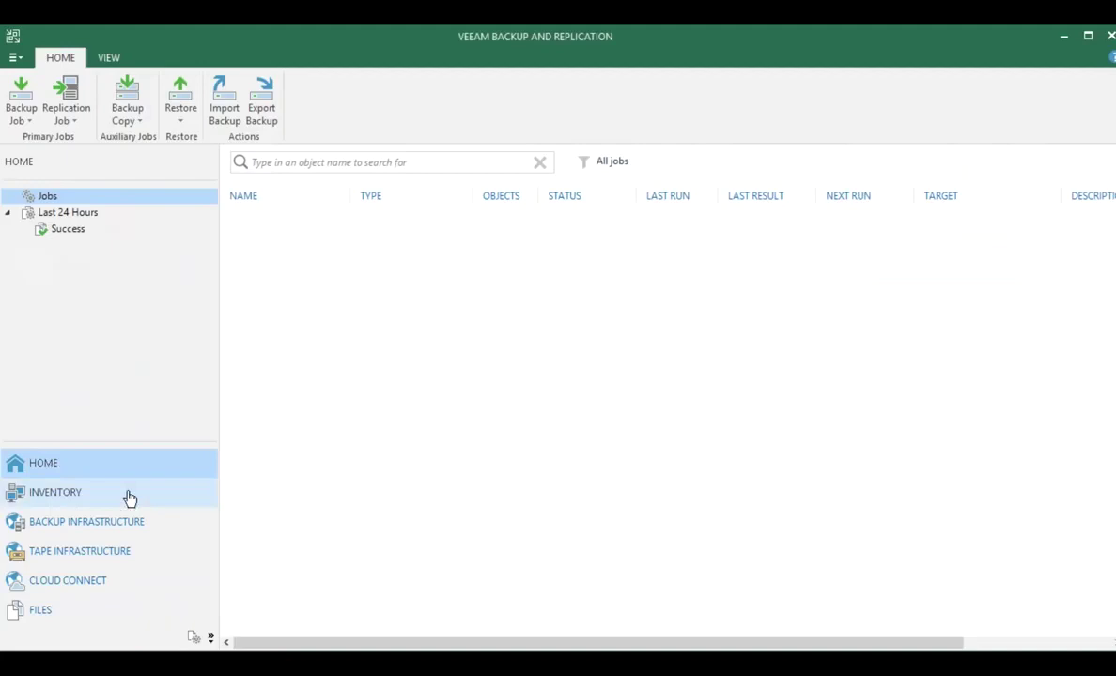
{"action": "left_click", "coordinate": [61, 582]}
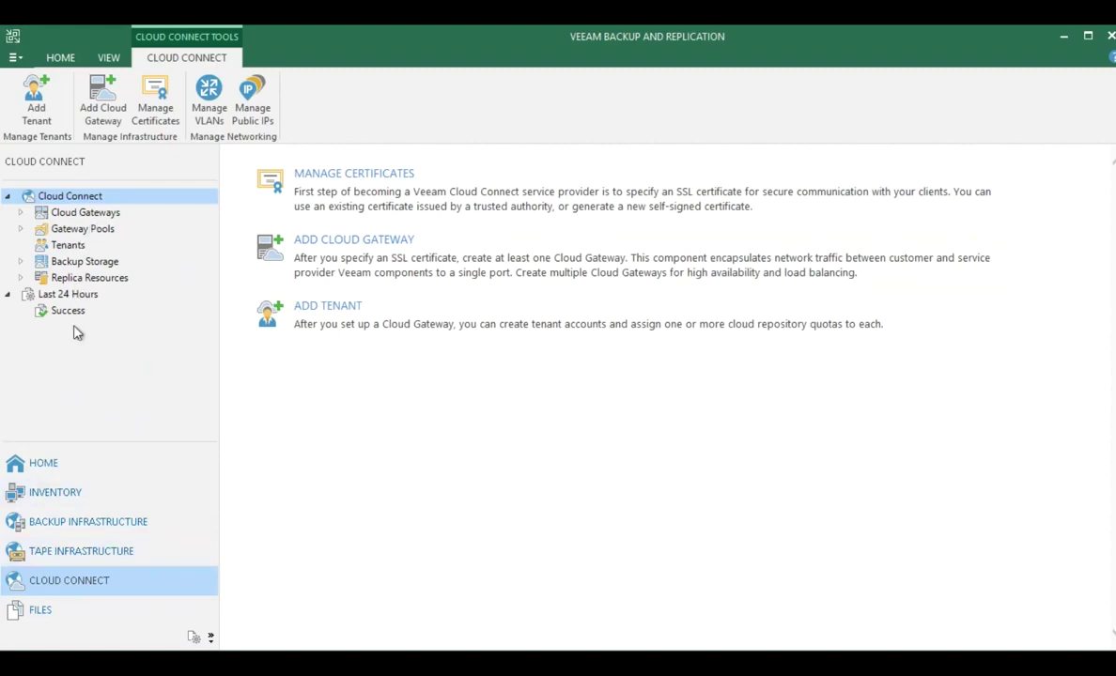
Step: Open the cloud gateway's properties and check its external DNS name and internal port
{"action": "left_click", "coordinate": [86, 213]}
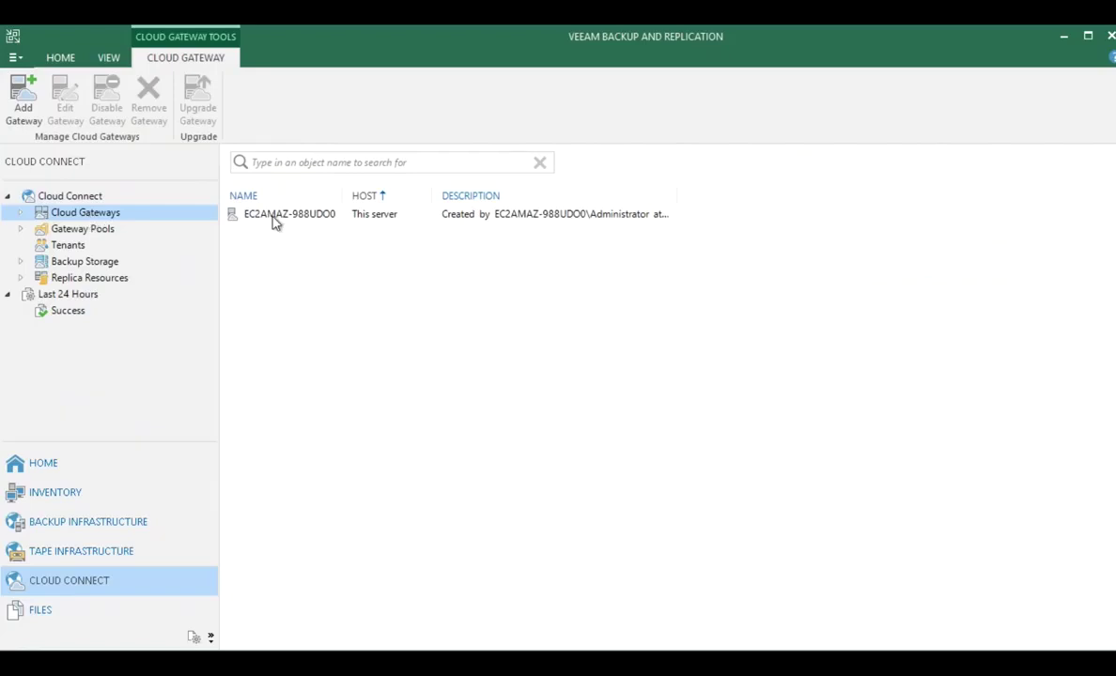
{"action": "right_click", "coordinate": [275, 221]}
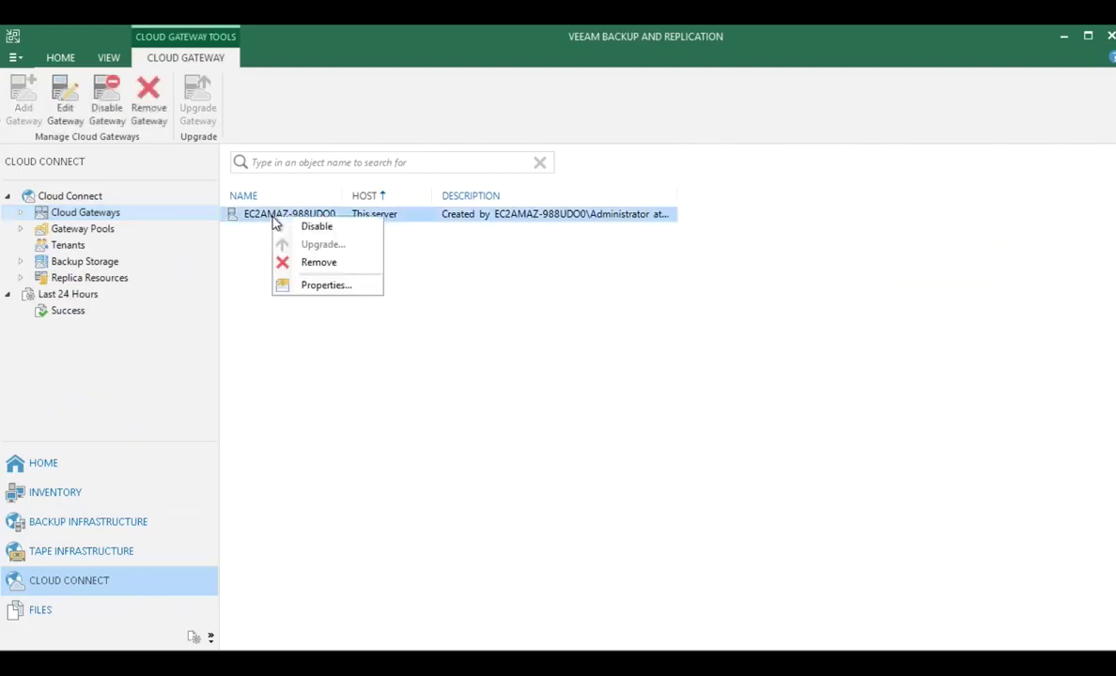
{"action": "left_click", "coordinate": [319, 285]}
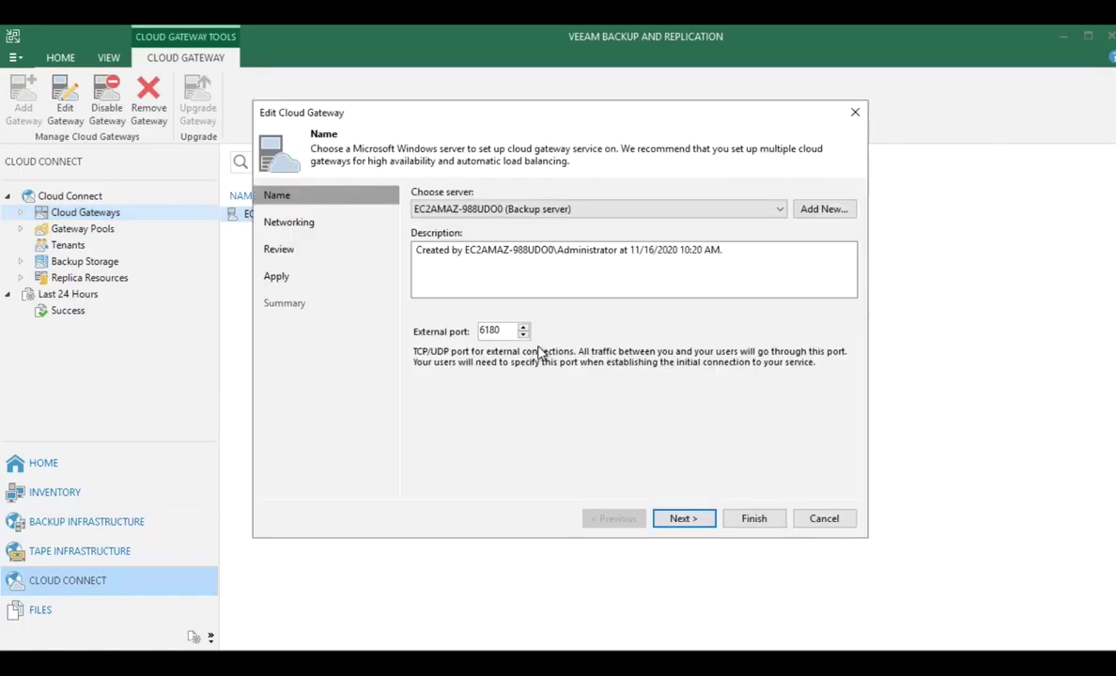
{"action": "left_click", "coordinate": [682, 518]}
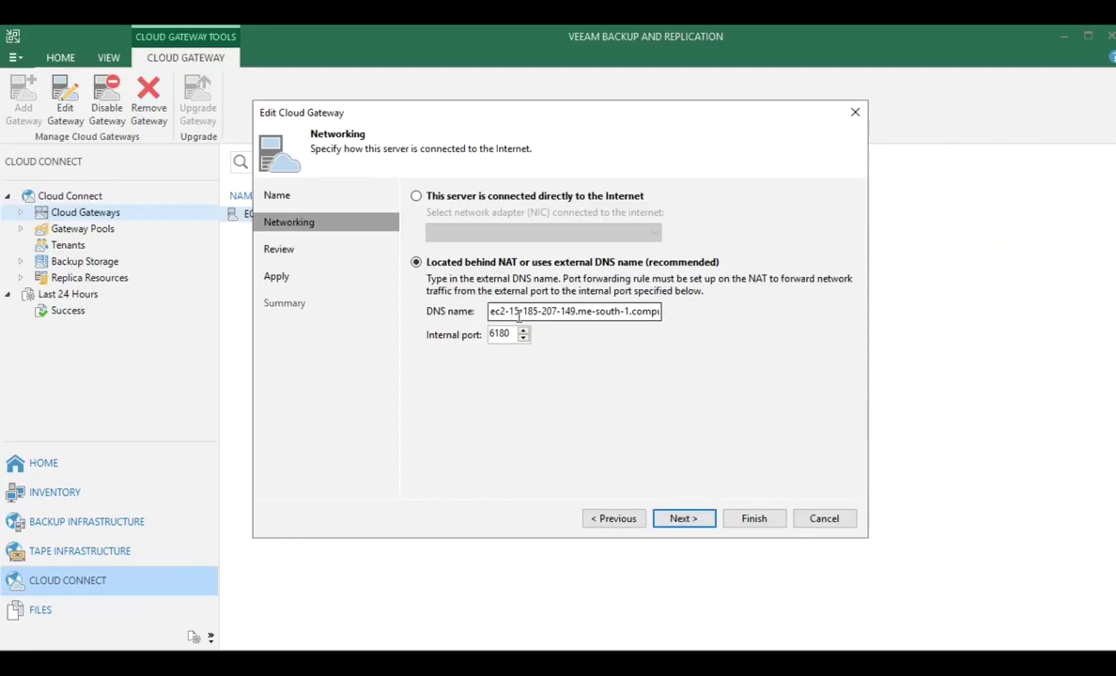
{"action": "left_click", "coordinate": [502, 336]}
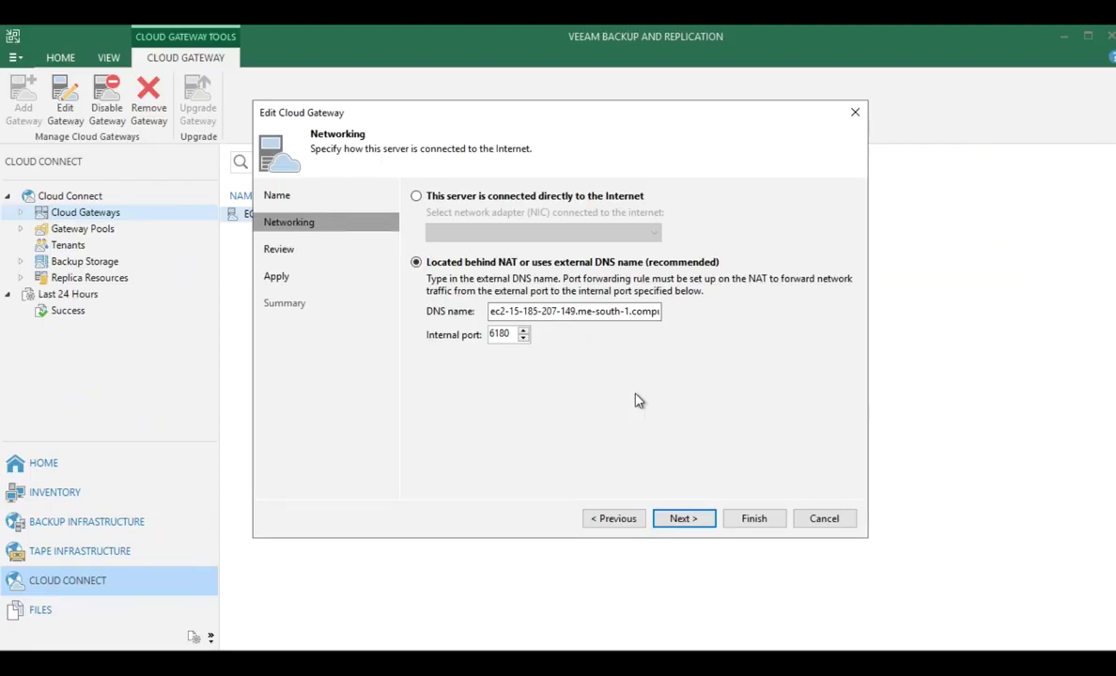
Step: Cancel the gateway edit without applying changes and list the cloud tenants
{"action": "left_click", "coordinate": [683, 518]}
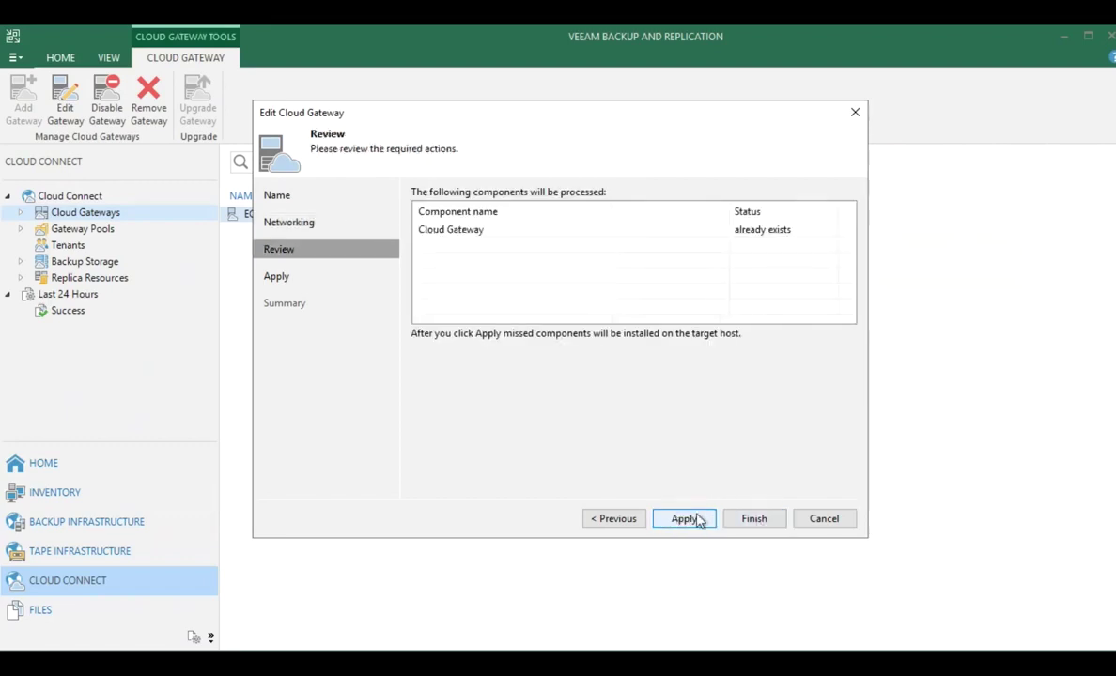
{"action": "left_click", "coordinate": [822, 523]}
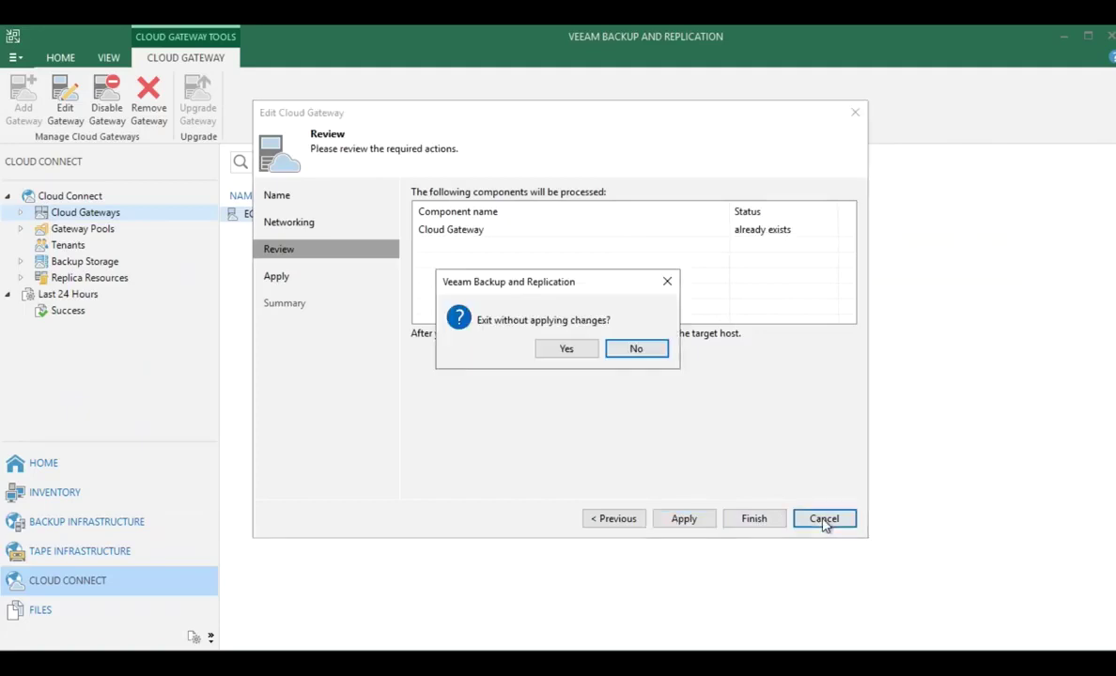
{"action": "left_click", "coordinate": [573, 353]}
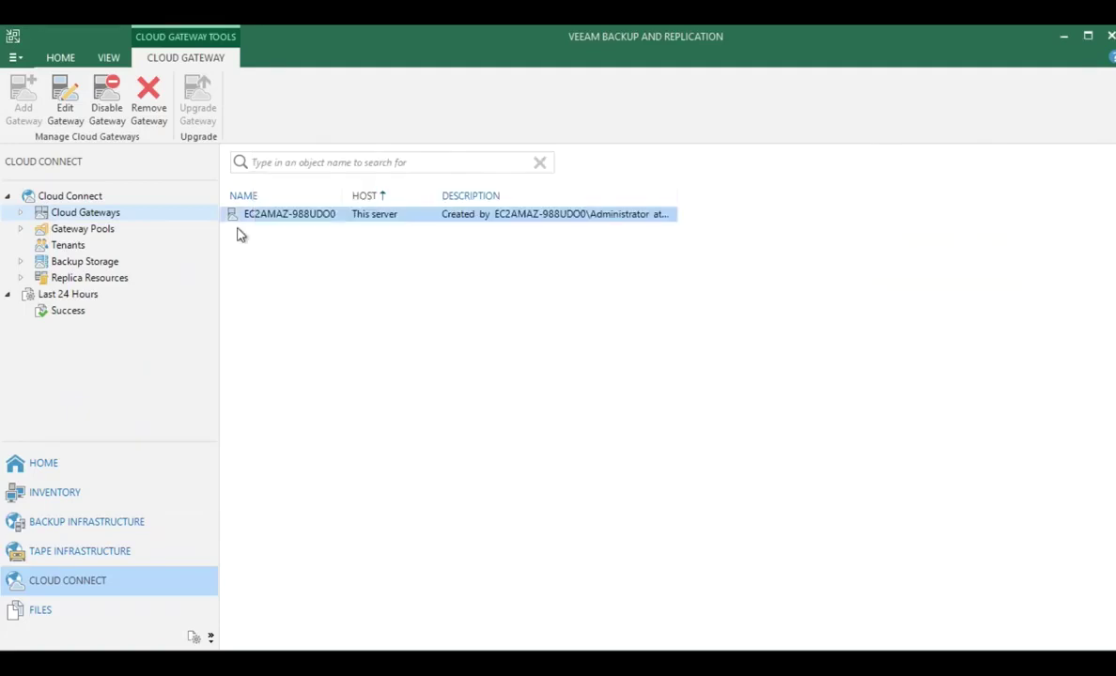
{"action": "left_click", "coordinate": [66, 246]}
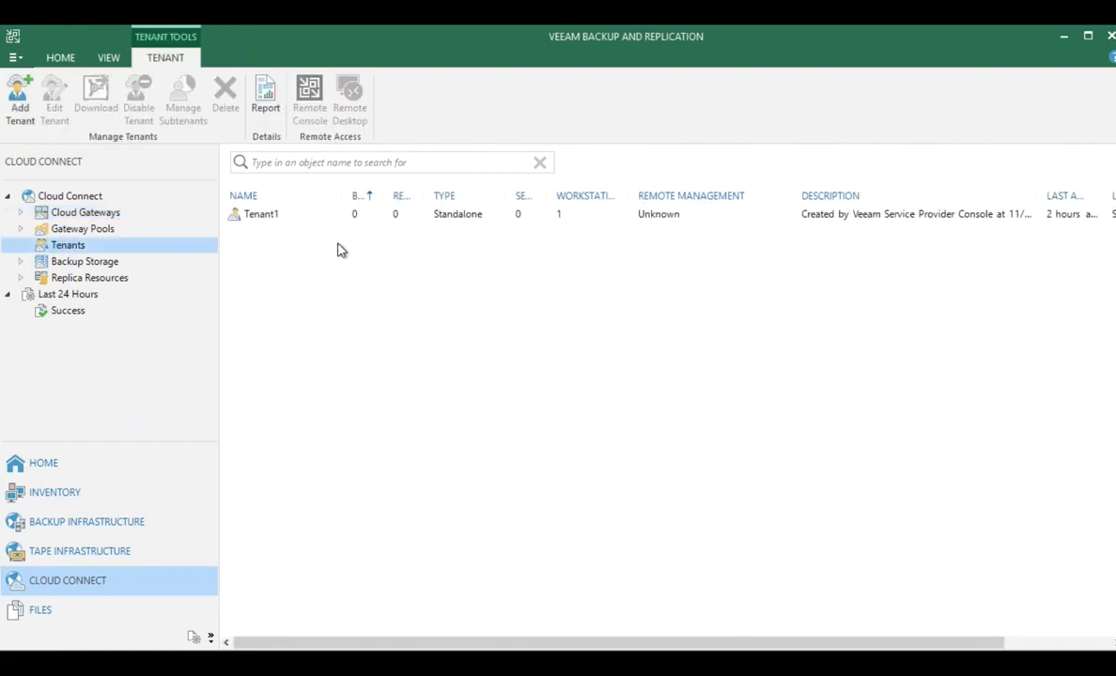
Step: Inspect Tenant1 and its quota entry in the Default Backup Repository
{"action": "left_click", "coordinate": [269, 224]}
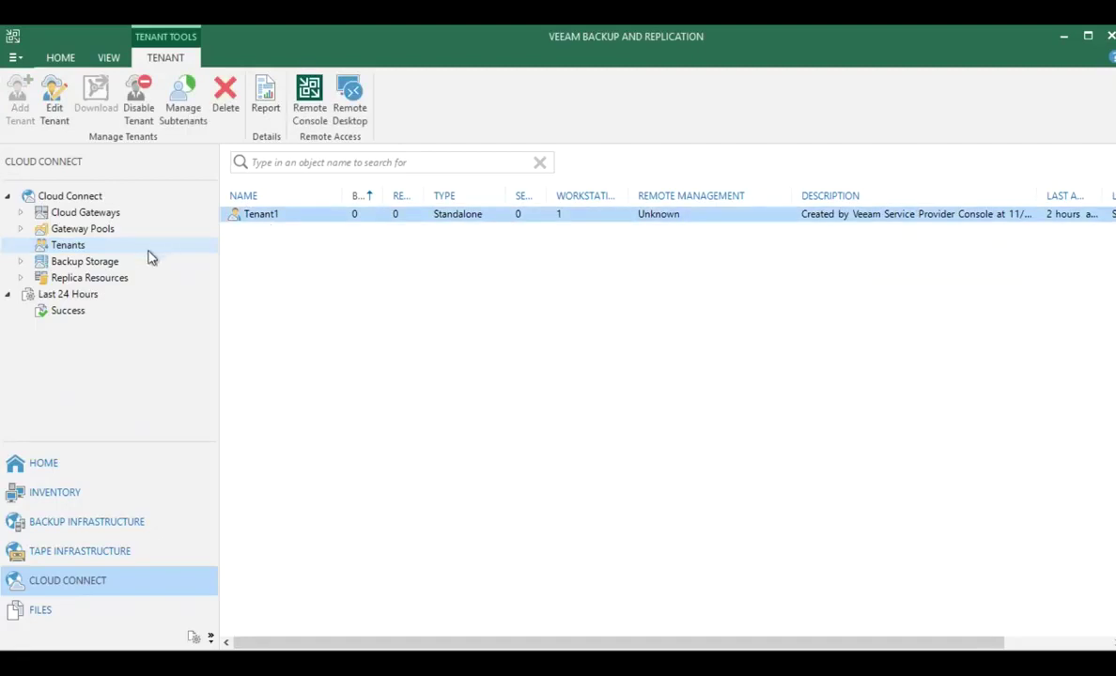
{"action": "left_click", "coordinate": [97, 267]}
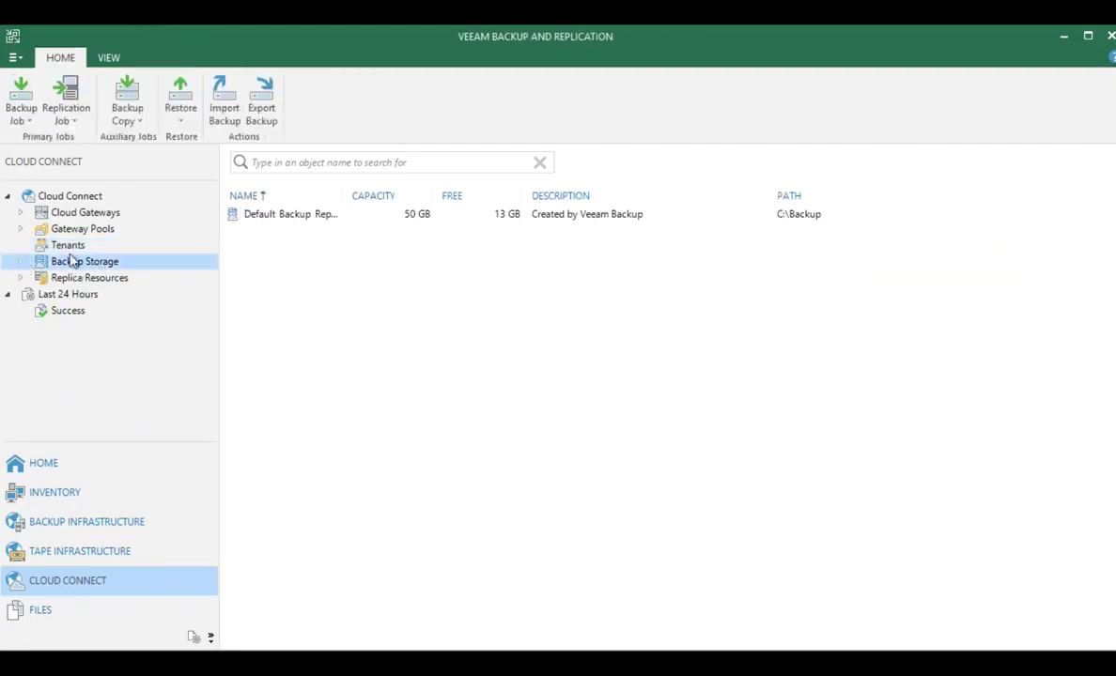
{"action": "left_click", "coordinate": [21, 262]}
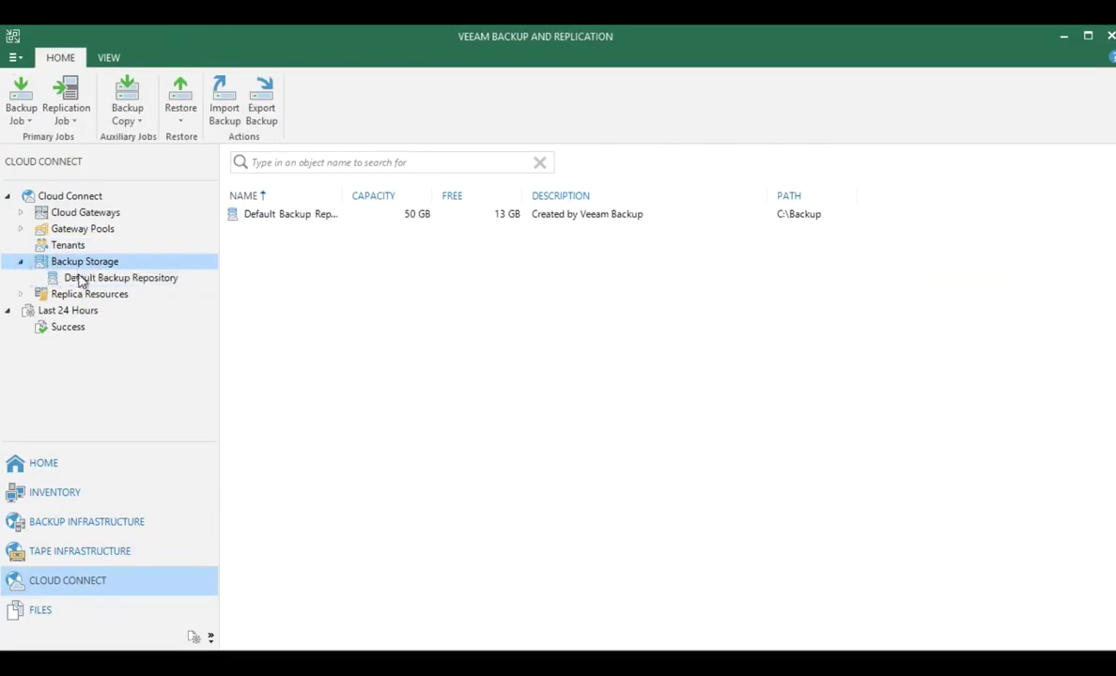
{"action": "left_click", "coordinate": [77, 279]}
{"action": "left_click", "coordinate": [255, 192]}
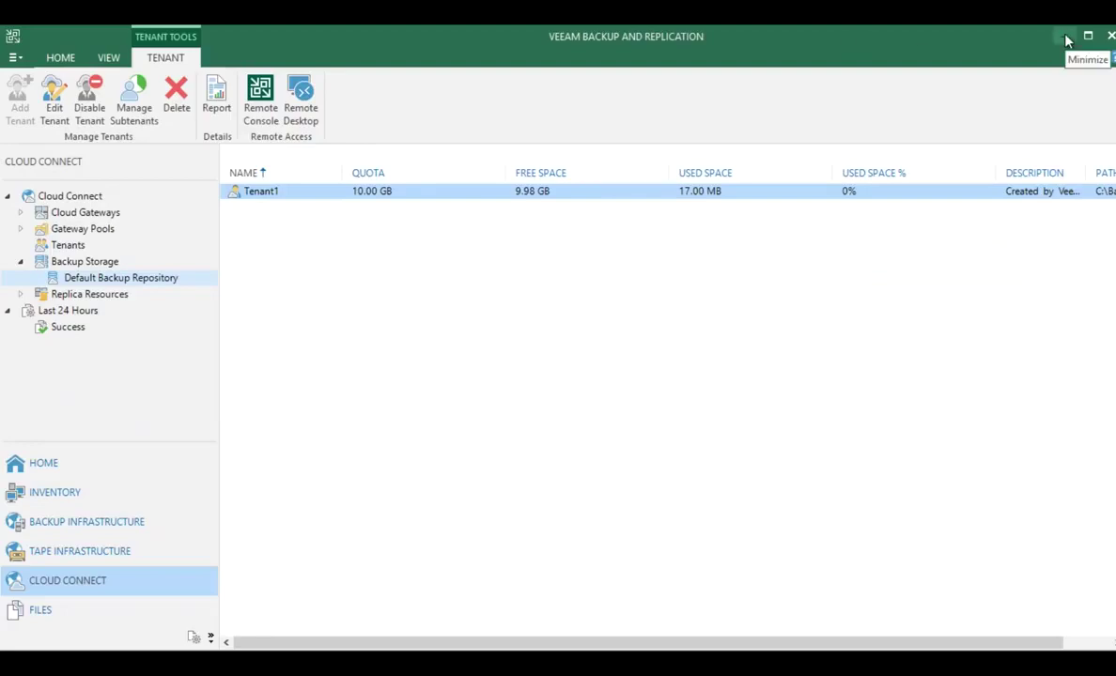
Step: Minimize Backup & Replication and bring the Service Provider Console portal forward
{"action": "left_click", "coordinate": [1067, 37]}
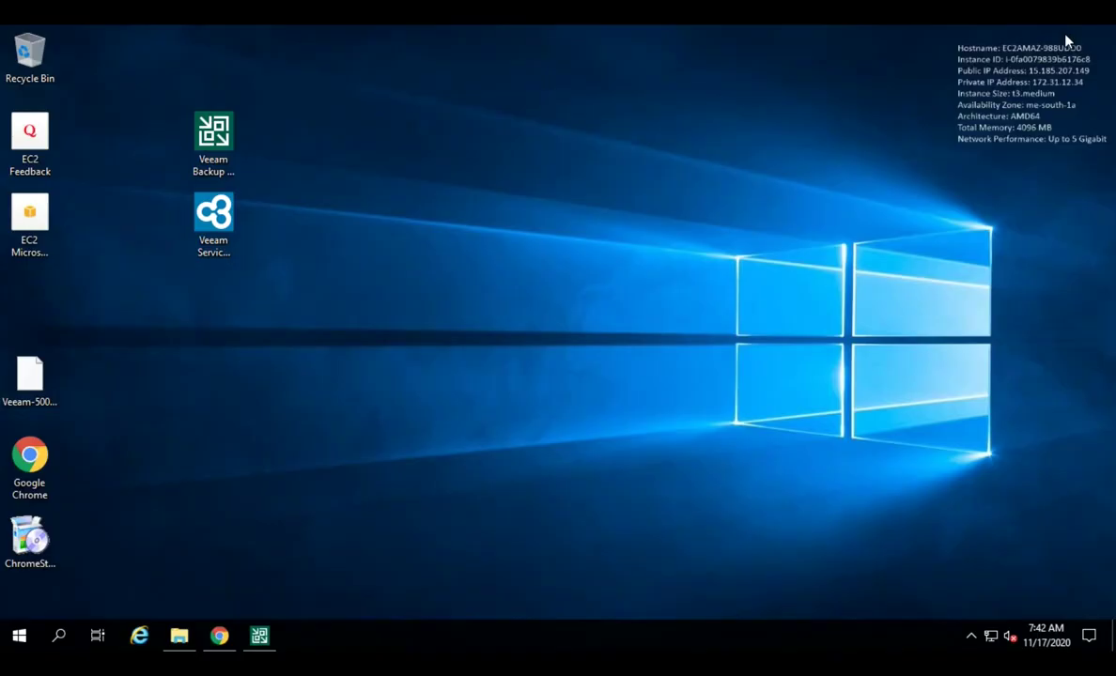
{"action": "left_click", "coordinate": [263, 639]}
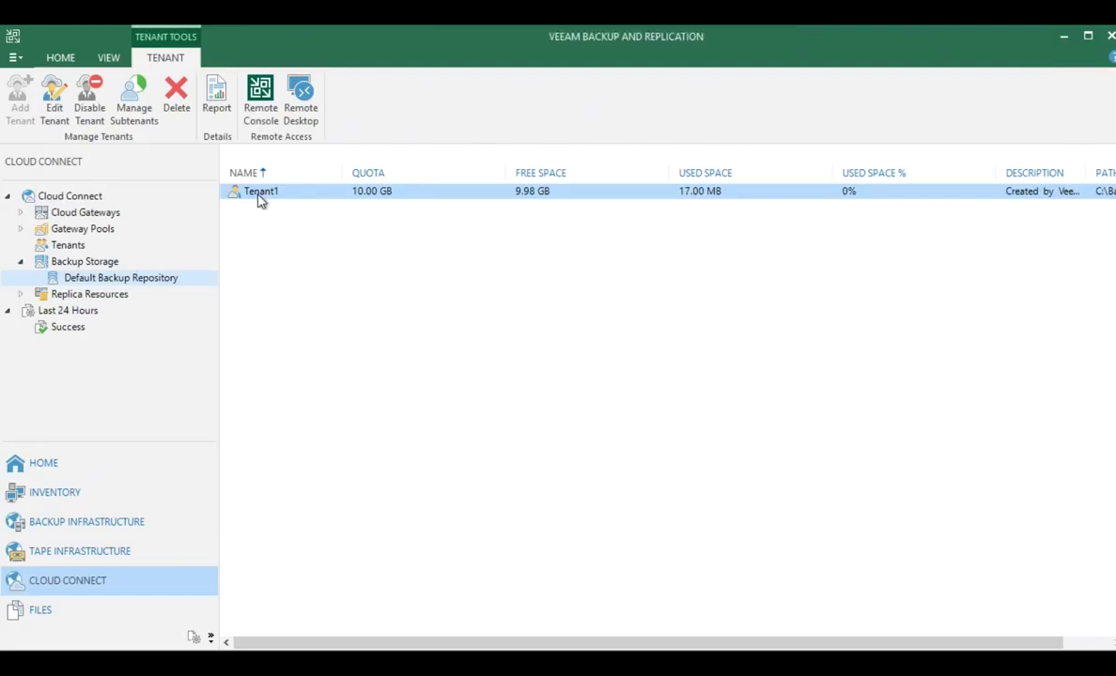
{"action": "mouse_move", "coordinate": [911, 30]}
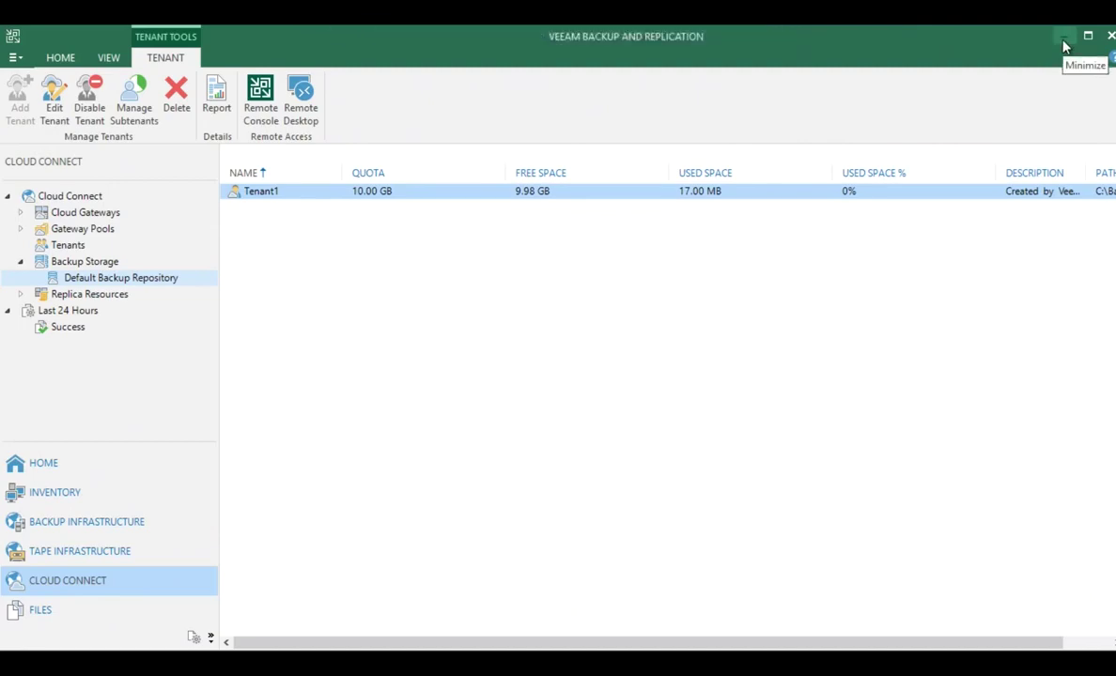
{"action": "left_click", "coordinate": [1065, 46]}
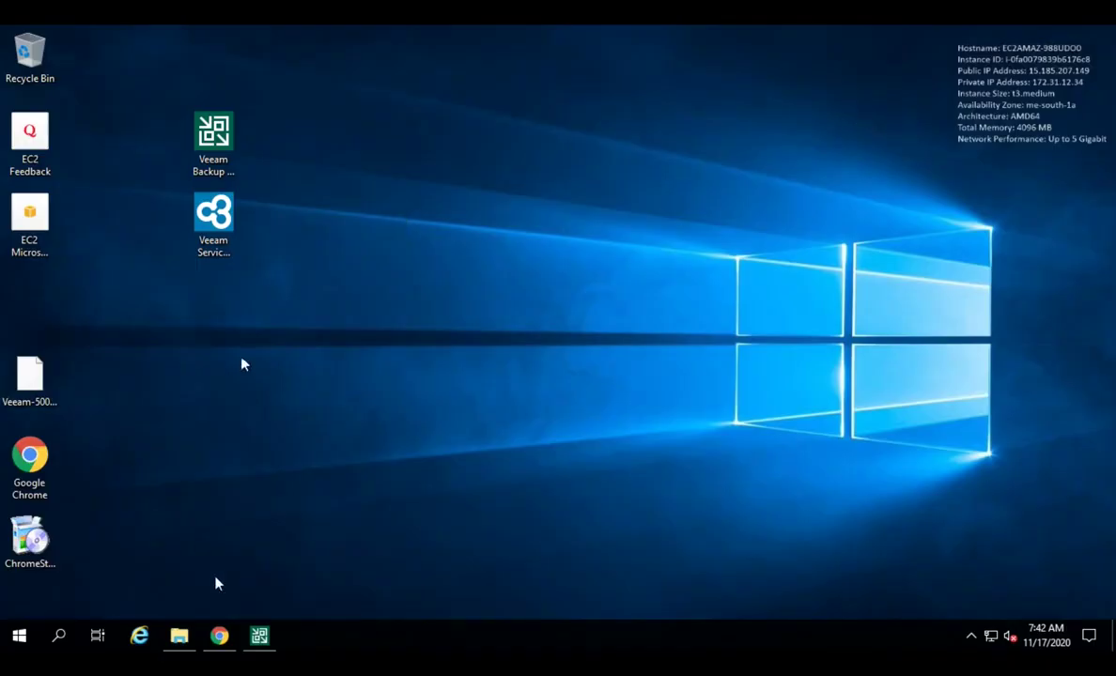
{"action": "left_click", "coordinate": [218, 636]}
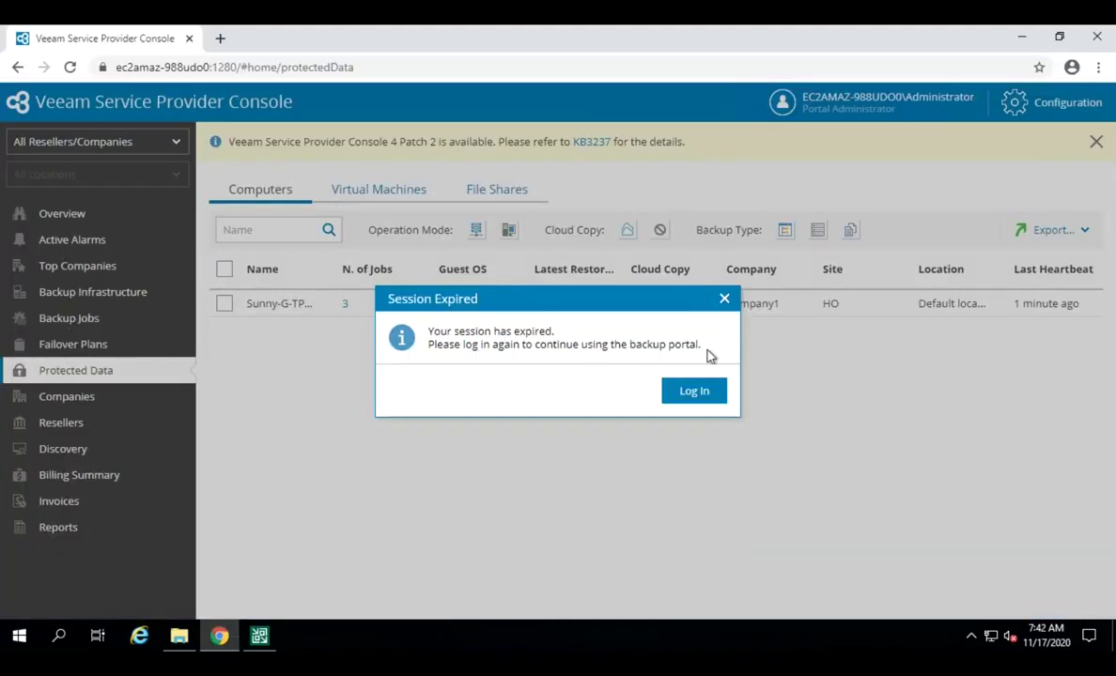
Step: Dismiss the Session Expired dialog and enter the username 'administrator'
{"action": "left_click", "coordinate": [698, 392]}
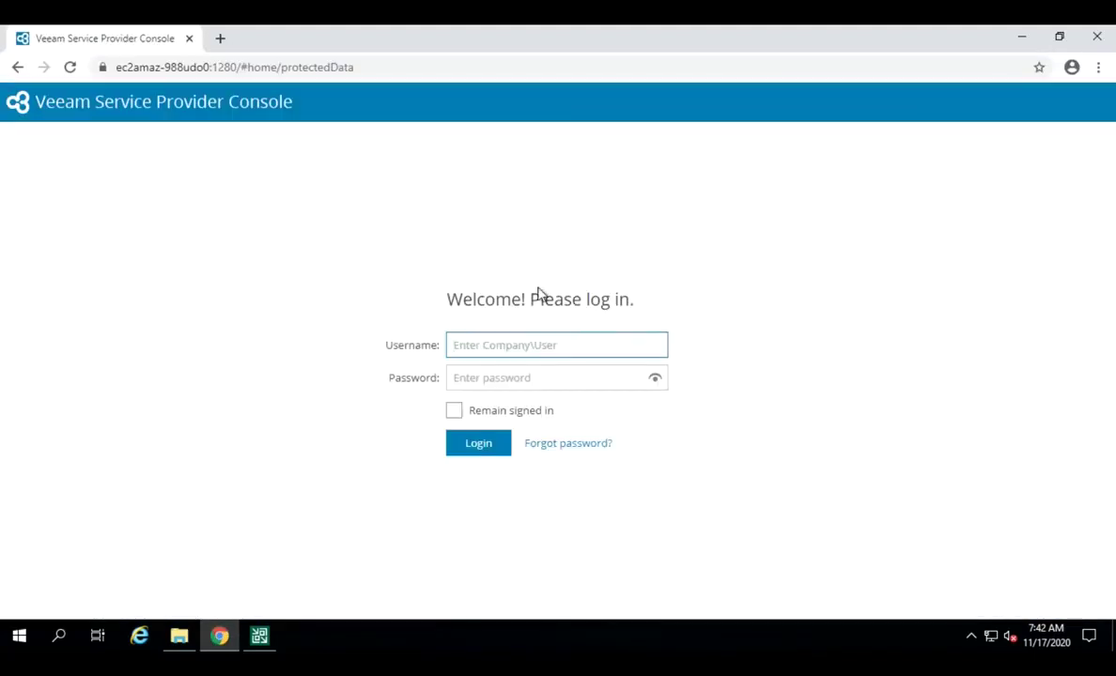
{"action": "type", "text": "administrator"}
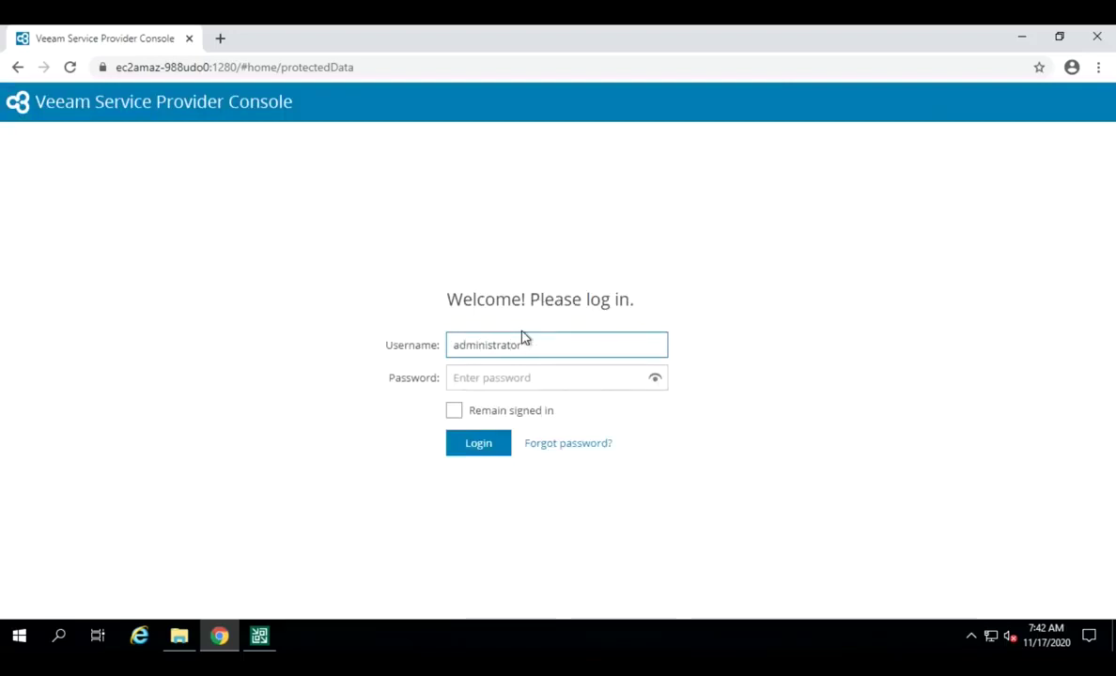
{"action": "key", "text": "Tab"}
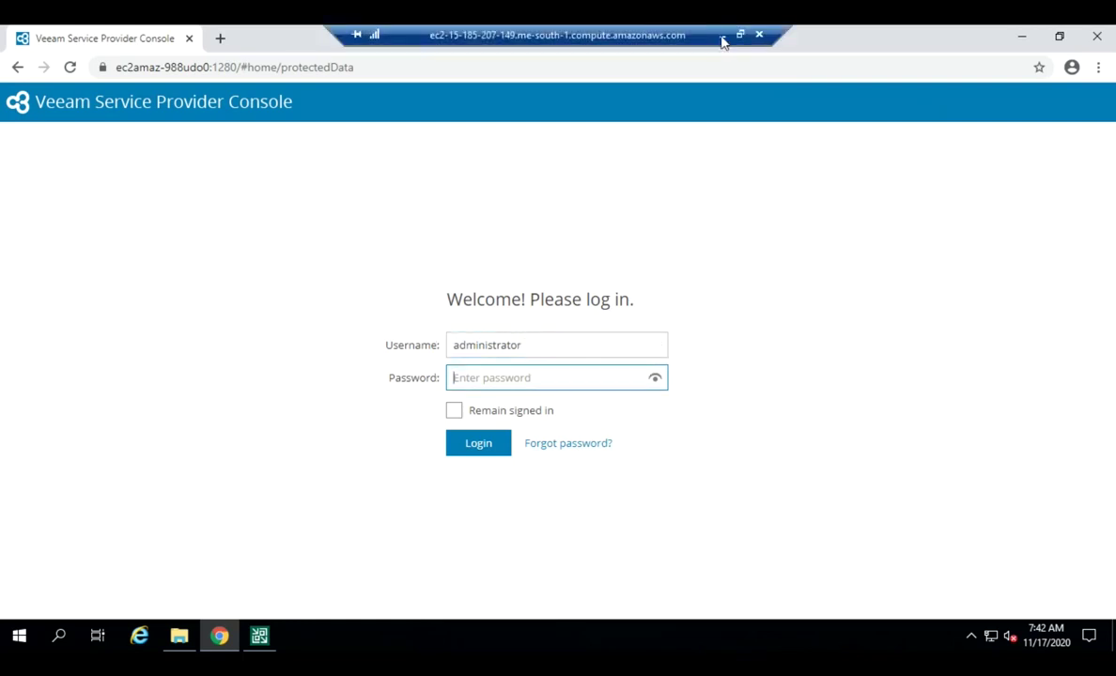
Step: Paste the password copied from the local Notepad note and log in
{"action": "left_click", "coordinate": [722, 35]}
{"action": "left_click", "coordinate": [780, 636]}
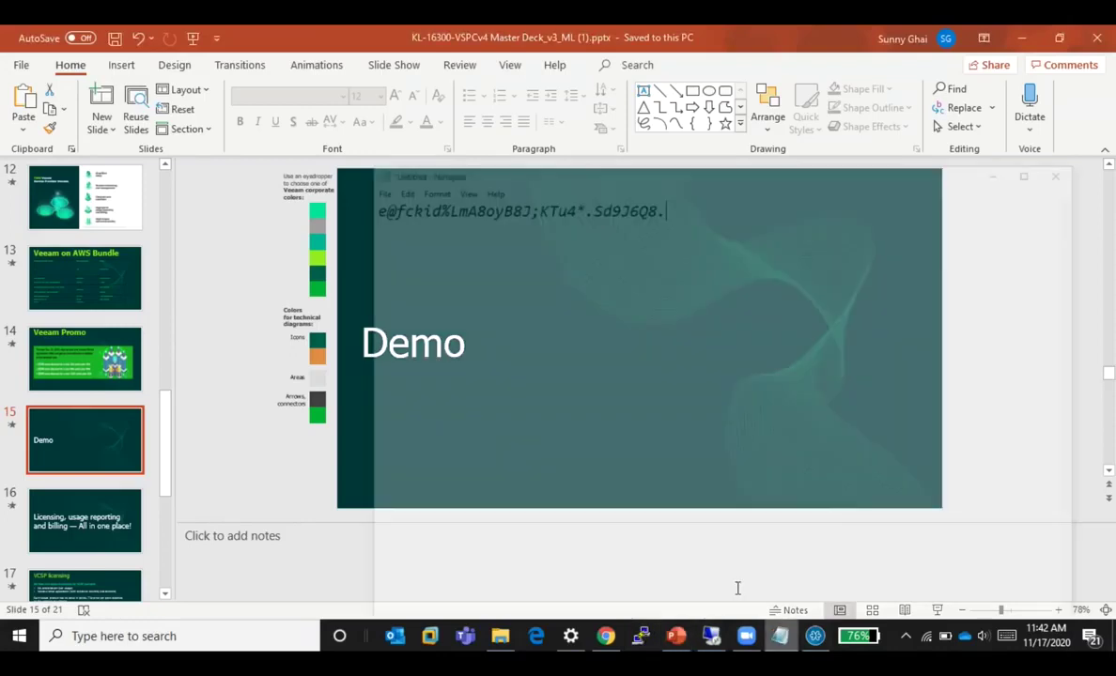
{"action": "key", "text": "ctrl+a"}
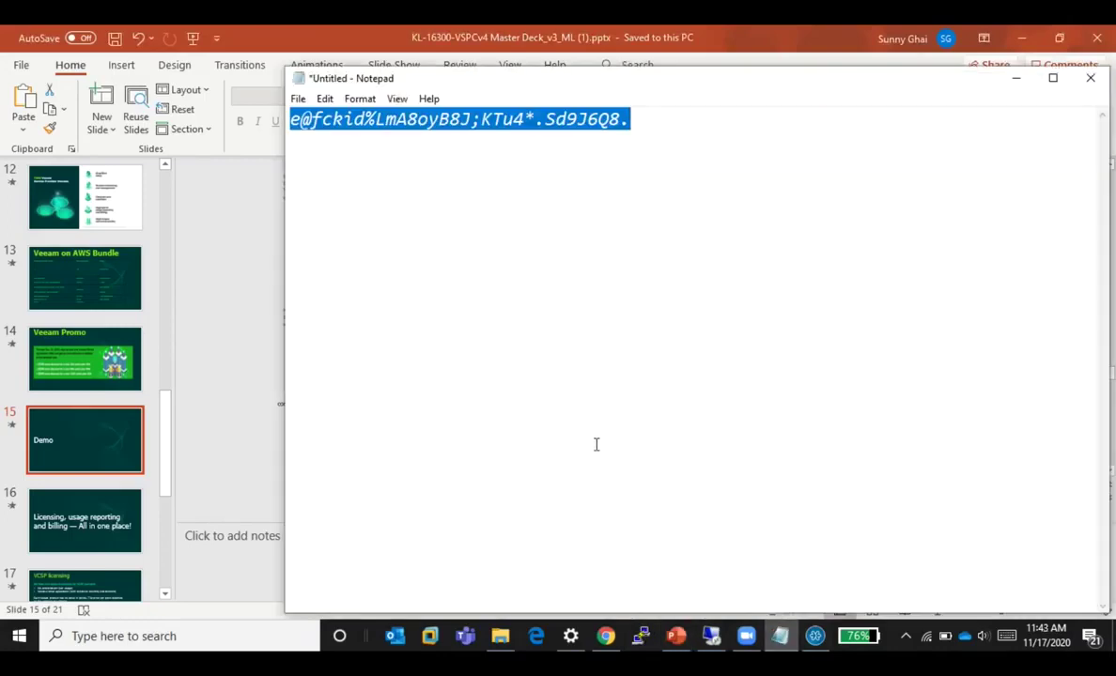
{"action": "left_click", "coordinate": [712, 636]}
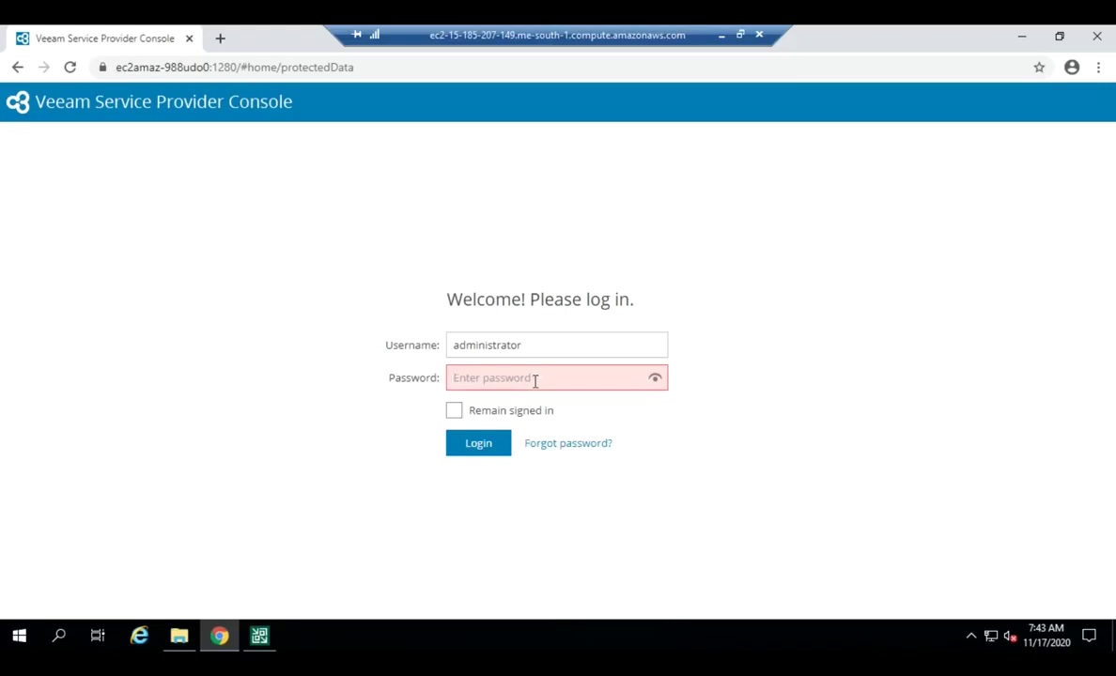
{"action": "key", "text": "ctrl+v"}
{"action": "key", "text": "Return"}
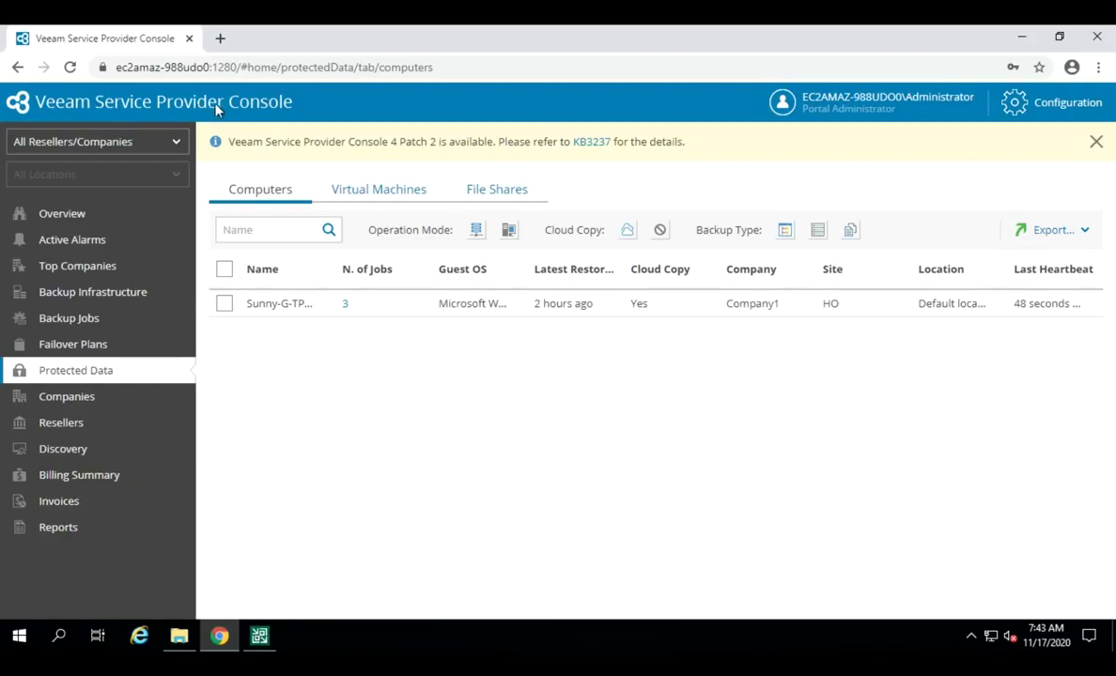
Step: View the Overview dashboard, then open the Discovery page's Rules tab
{"action": "left_click", "coordinate": [68, 216]}
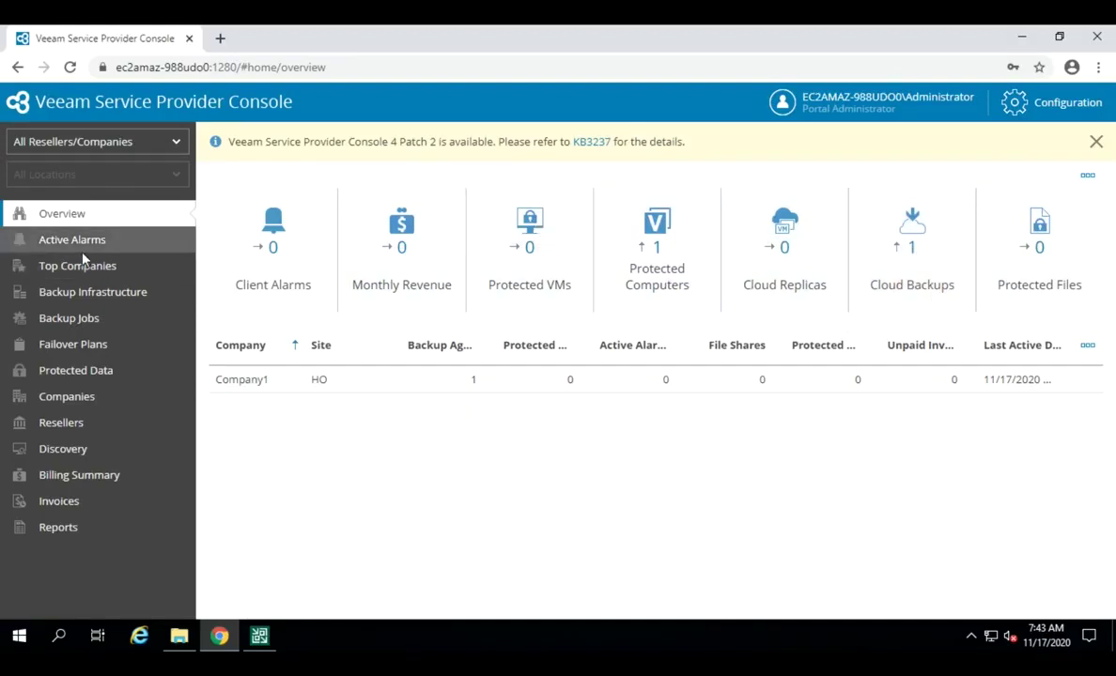
{"action": "left_click", "coordinate": [63, 448]}
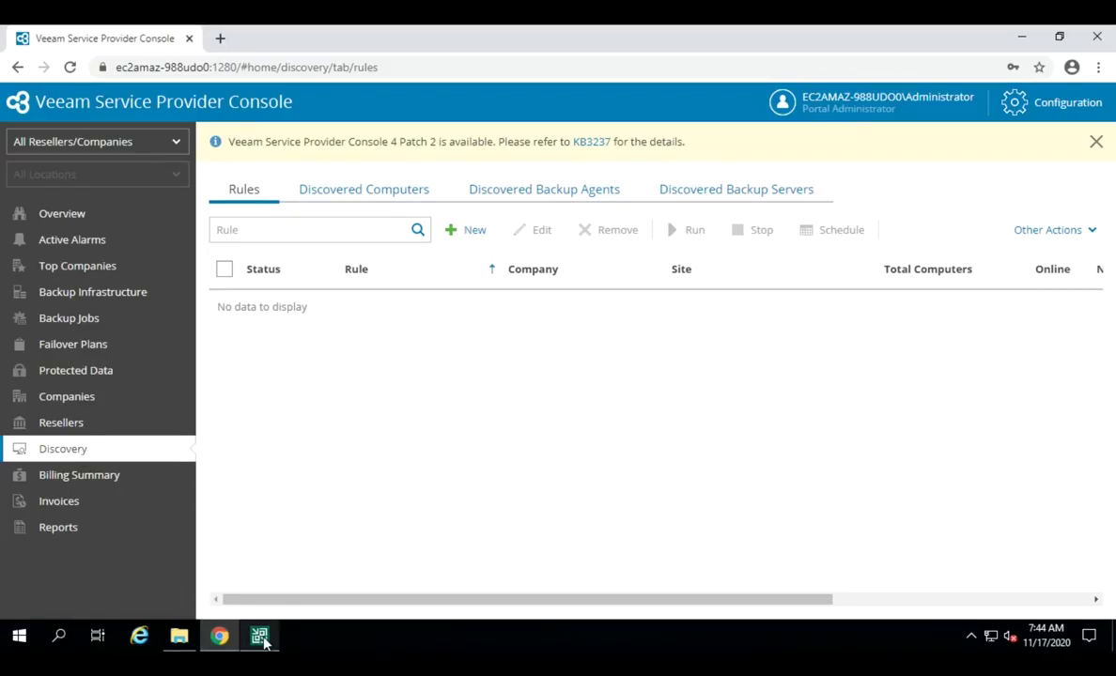
Step: Check the cloud gateway in Backup & Replication, then show the Discovered Computers tab listing one computer
{"action": "mouse_move", "coordinate": [242, 644]}
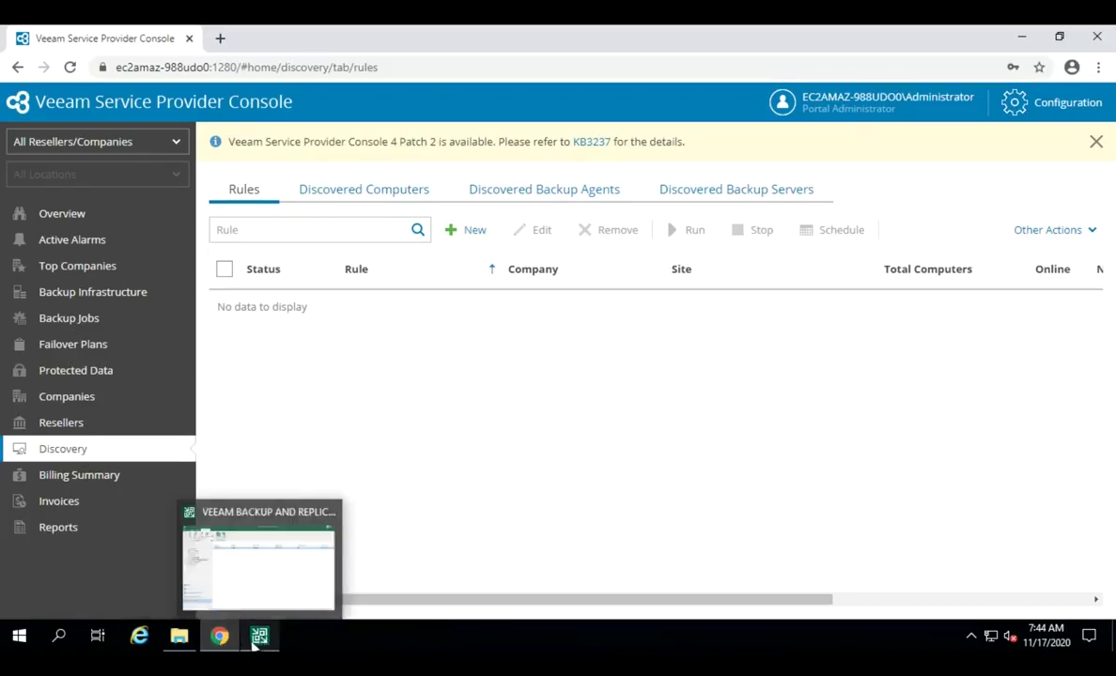
{"action": "left_click", "coordinate": [253, 587]}
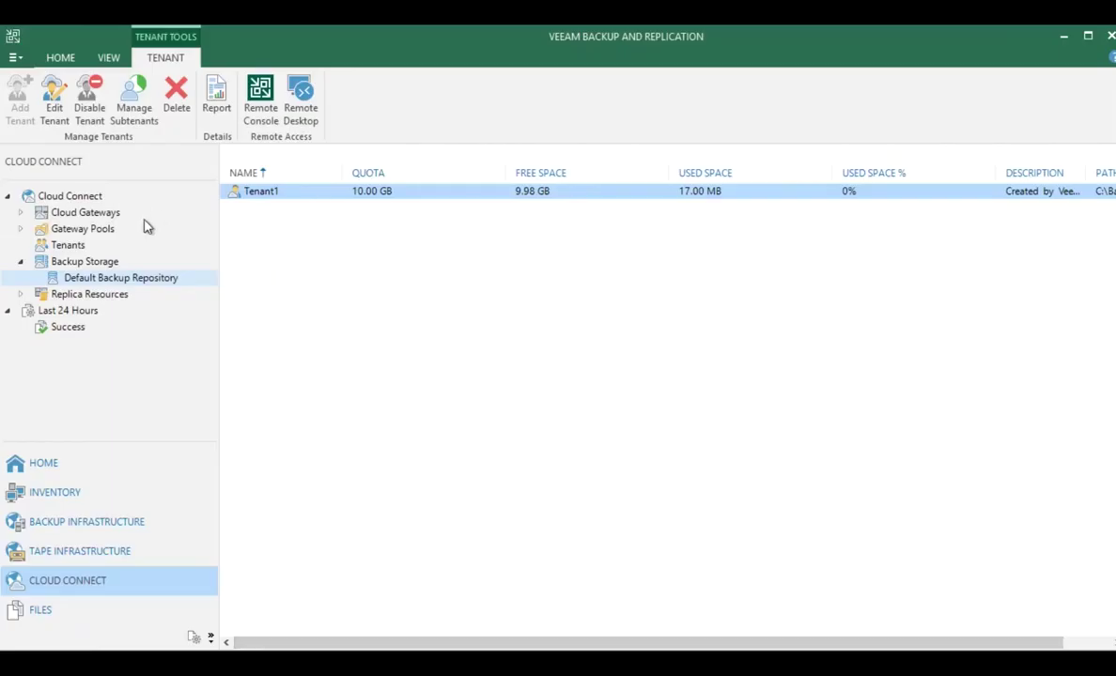
{"action": "left_click", "coordinate": [97, 218]}
{"action": "left_click", "coordinate": [294, 214]}
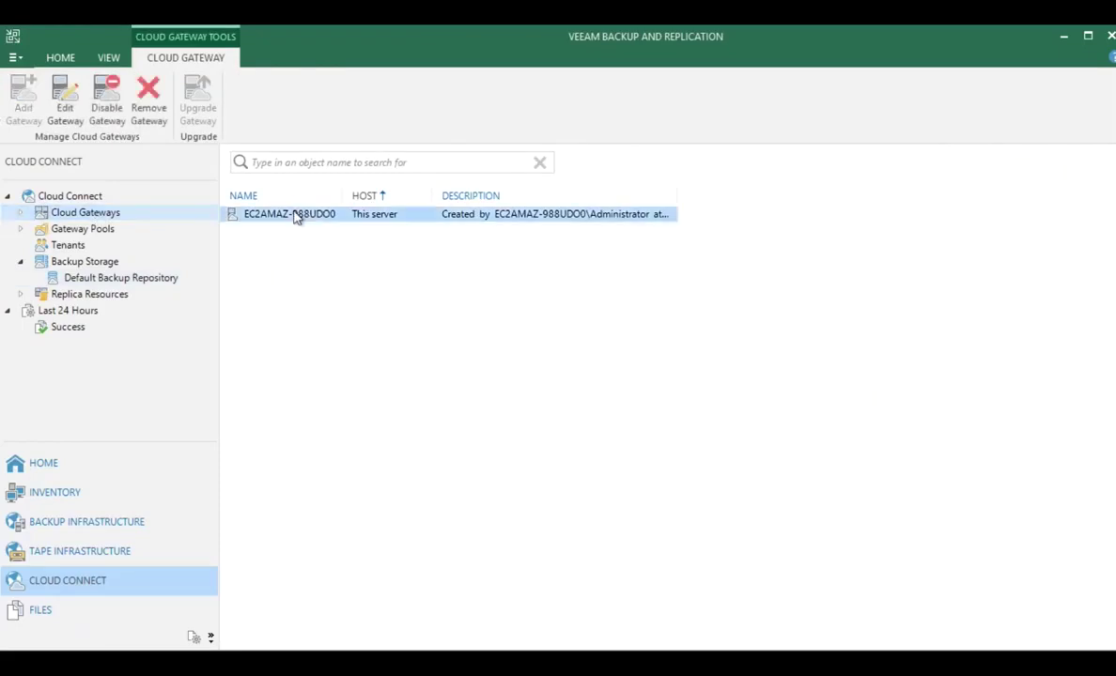
{"action": "mouse_move", "coordinate": [688, 33]}
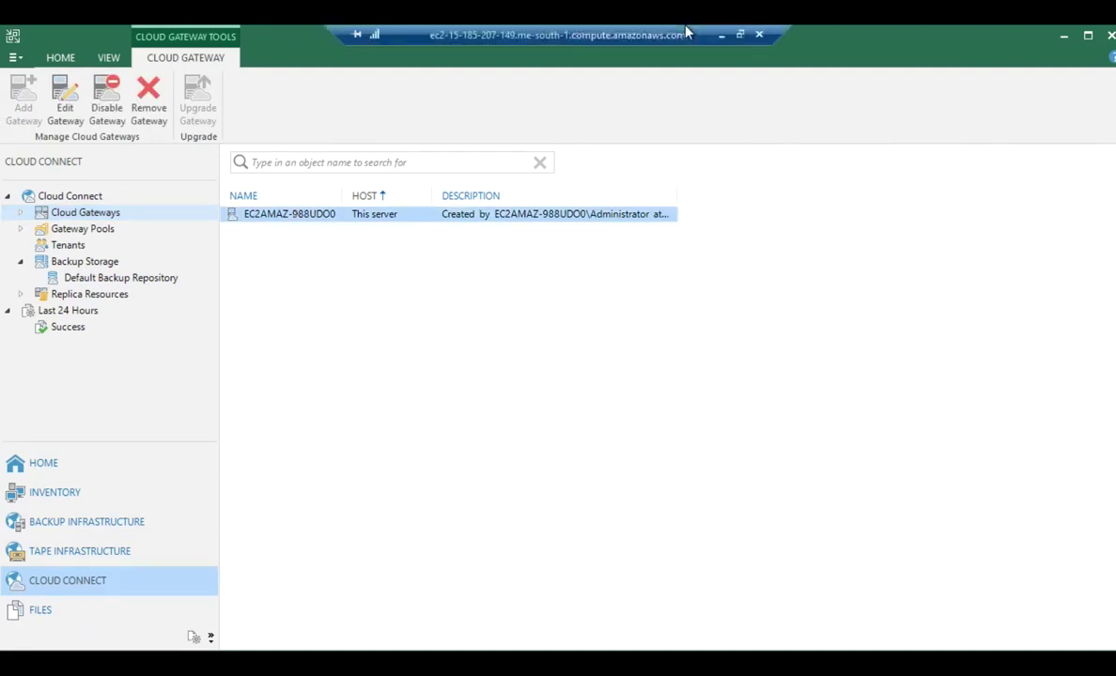
{"action": "left_click", "coordinate": [1066, 37]}
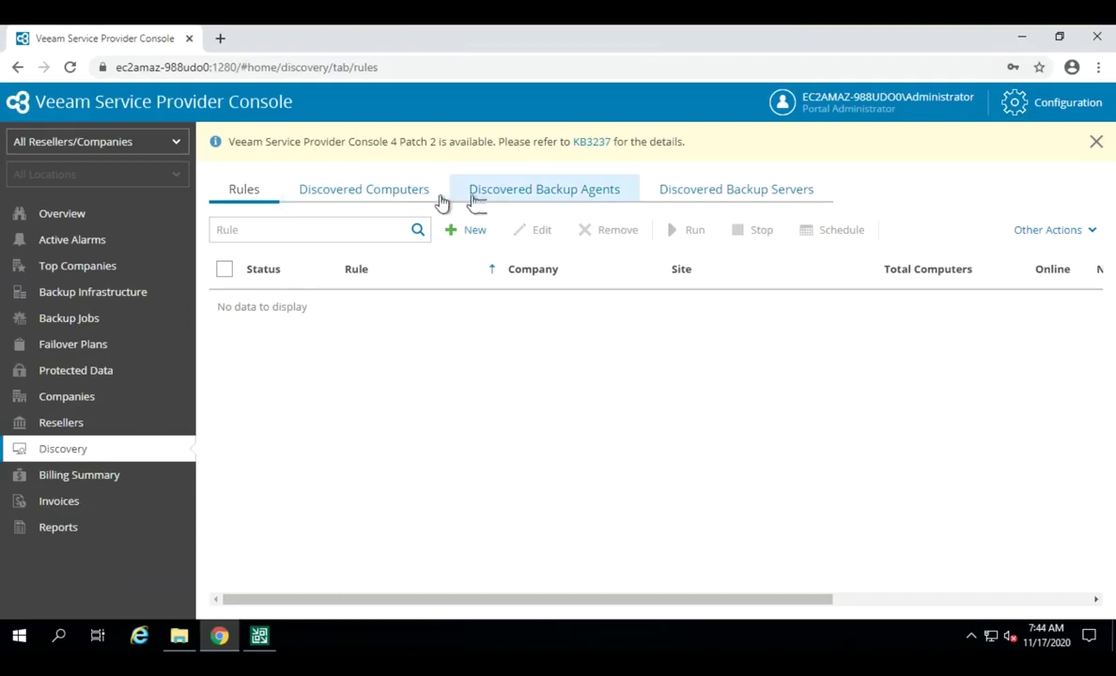
{"action": "left_click_drag", "start_coordinate": [416, 191], "coordinate": [528, 208]}
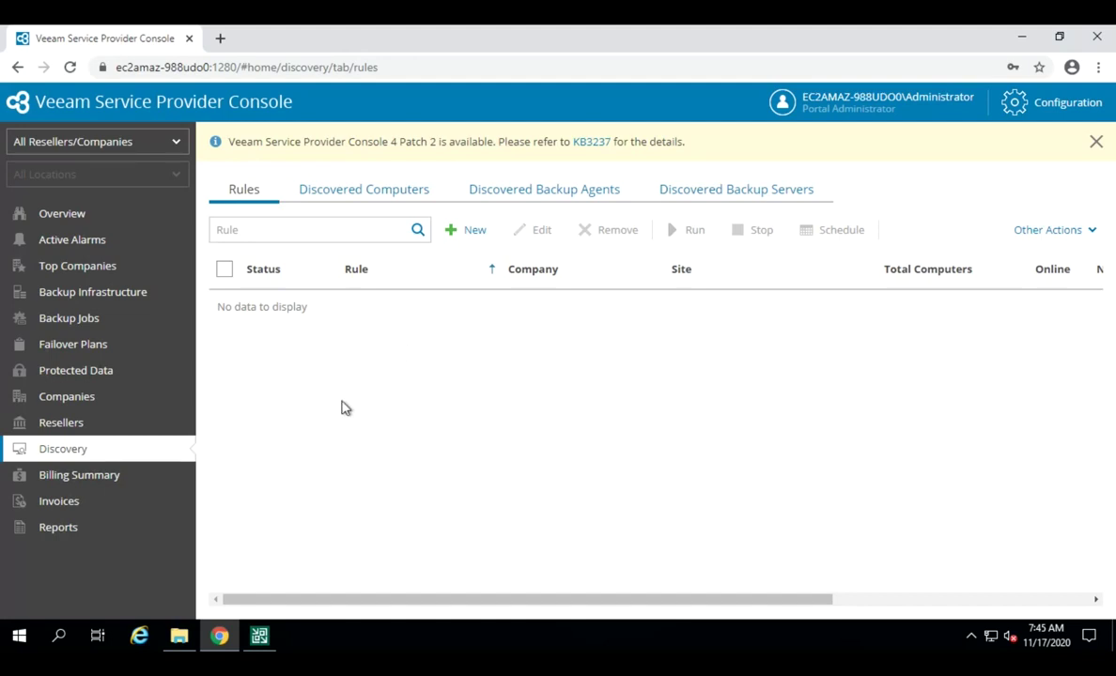
{"action": "left_click", "coordinate": [369, 200]}
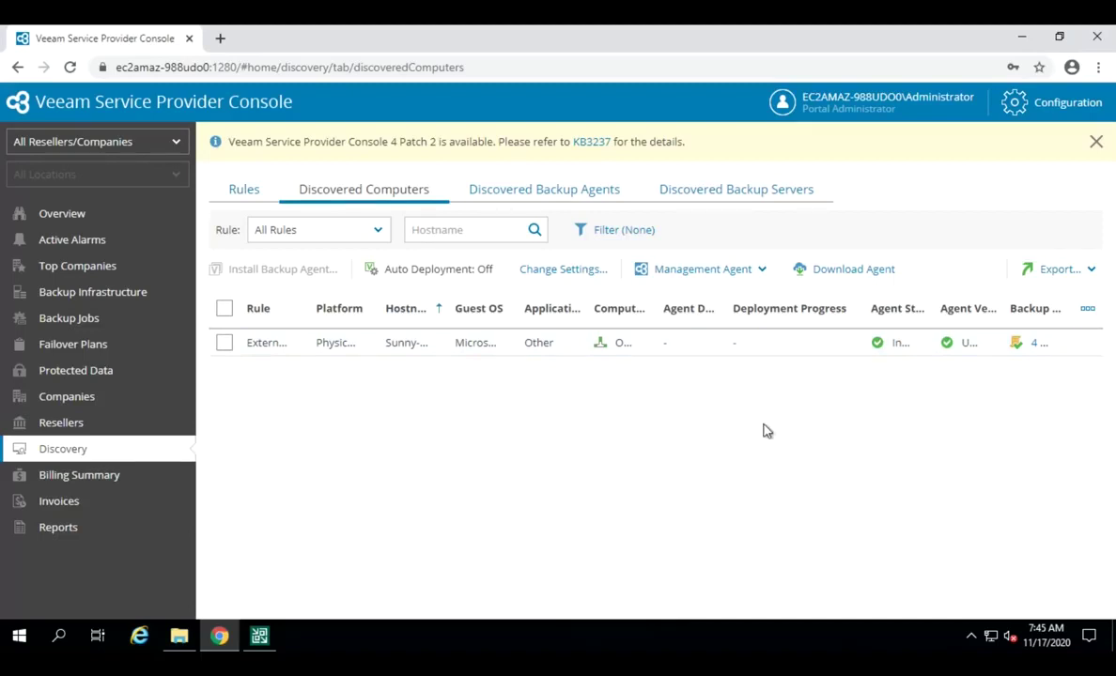
Step: Download the ManagementAgent.exe installer and show it in the Downloads folder
{"action": "left_click", "coordinate": [728, 270]}
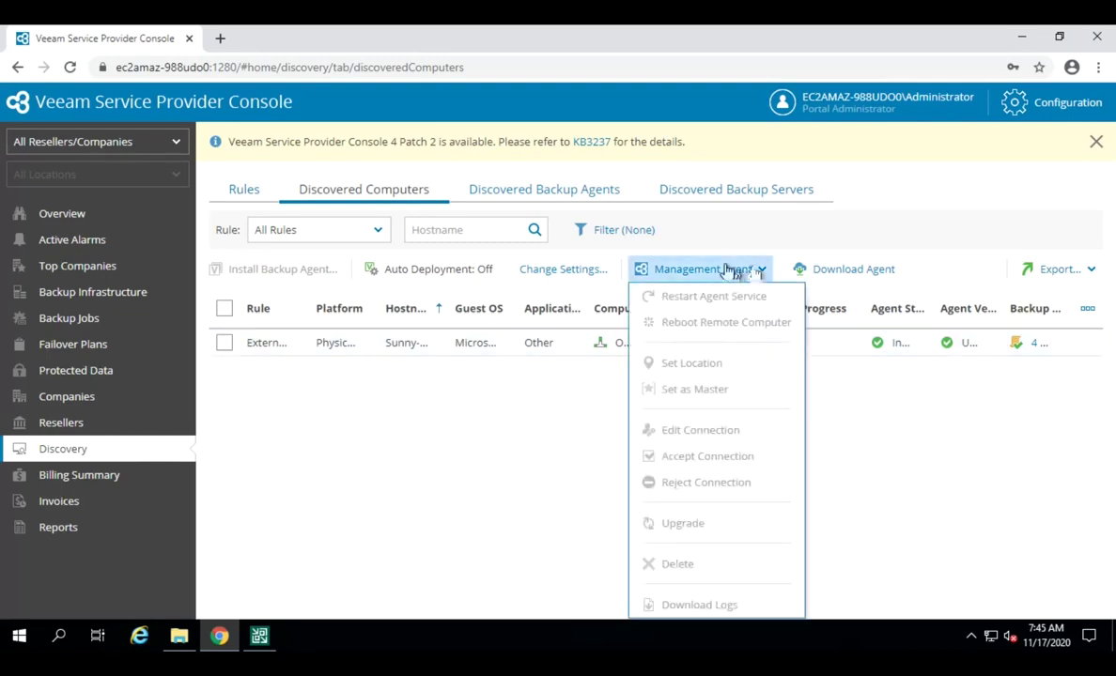
{"action": "left_click", "coordinate": [860, 271]}
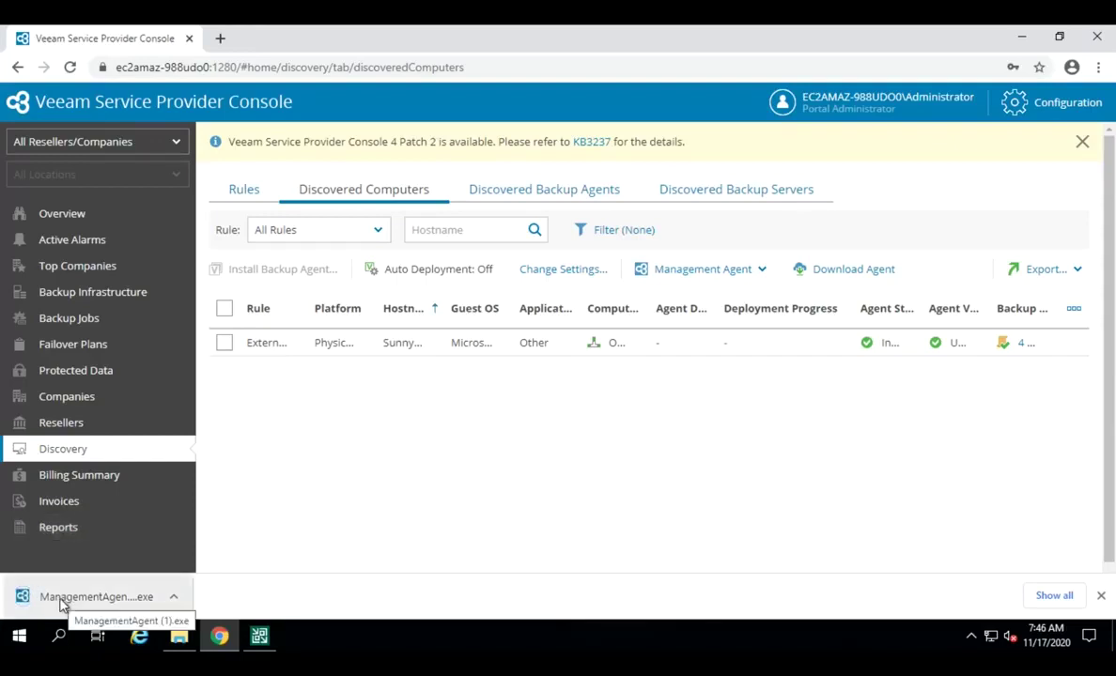
{"action": "left_click", "coordinate": [173, 597]}
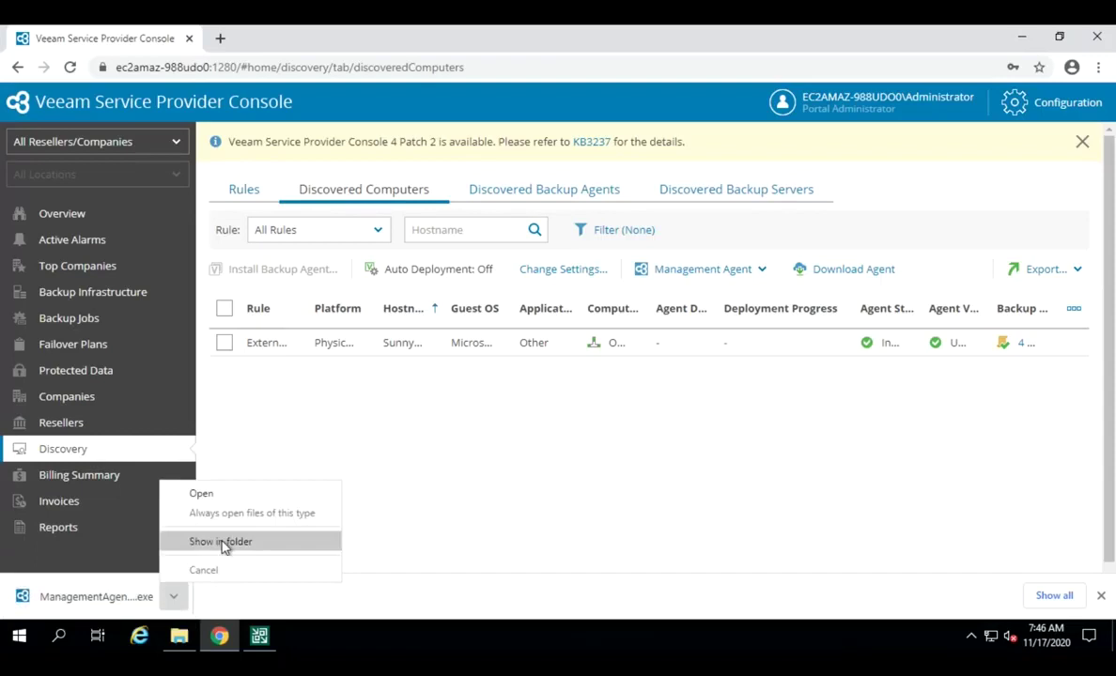
{"action": "left_click", "coordinate": [223, 542]}
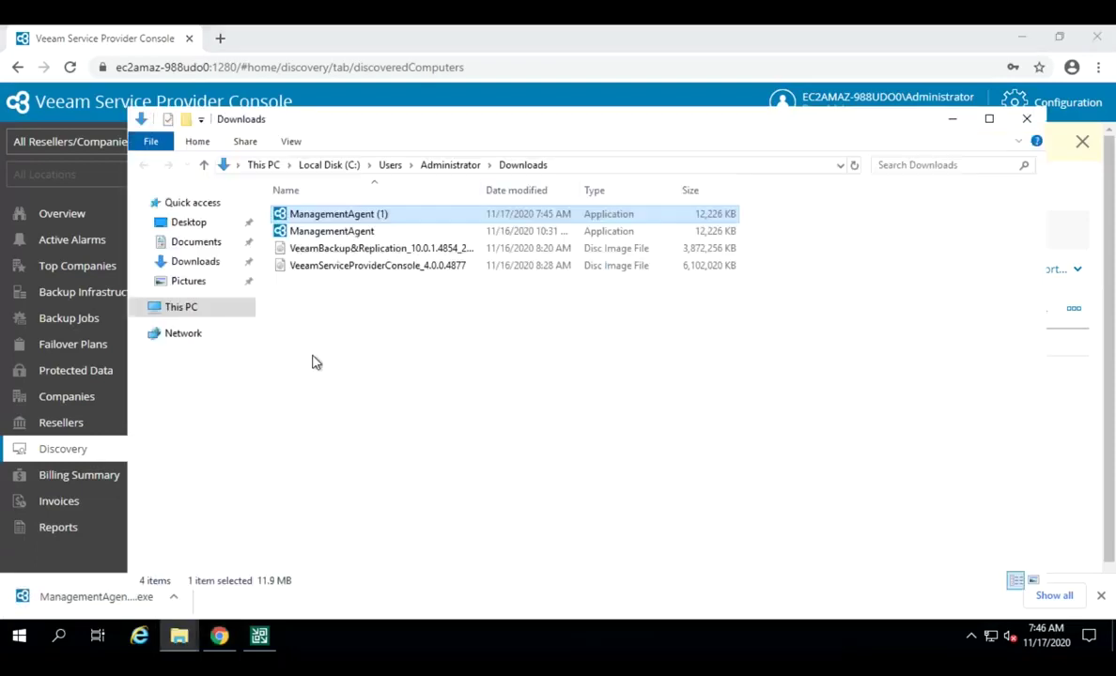
Step: Dismiss the installer's context menu and minimize File Explorer and Chrome to reveal the desktop
{"action": "right_click", "coordinate": [338, 224]}
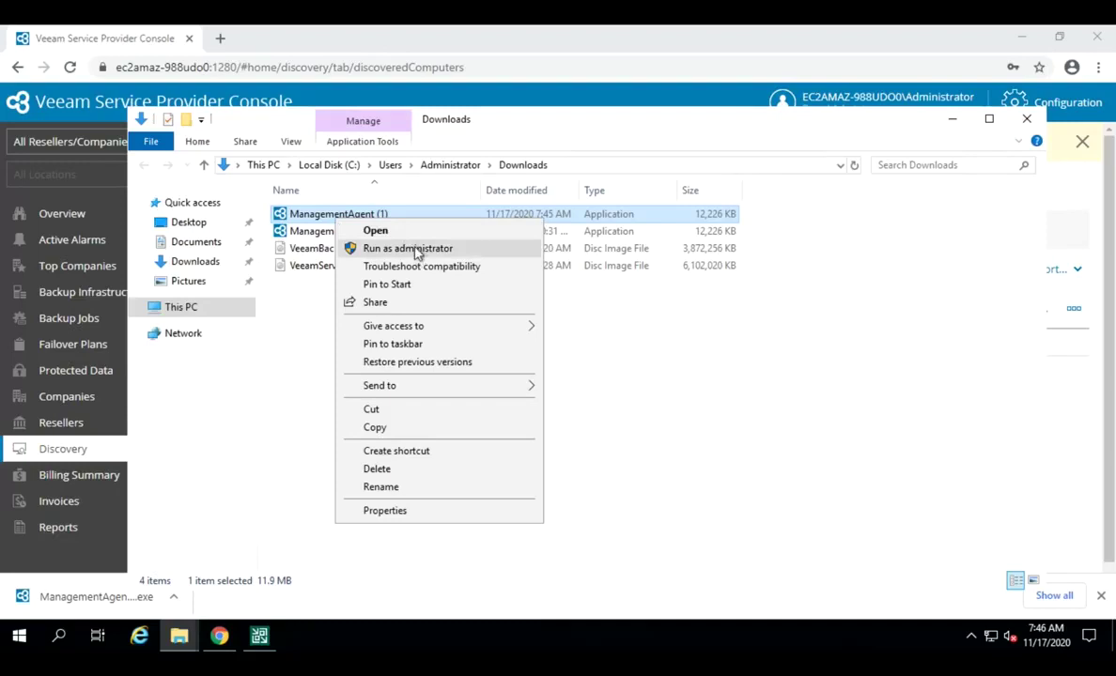
{"action": "left_click", "coordinate": [685, 408]}
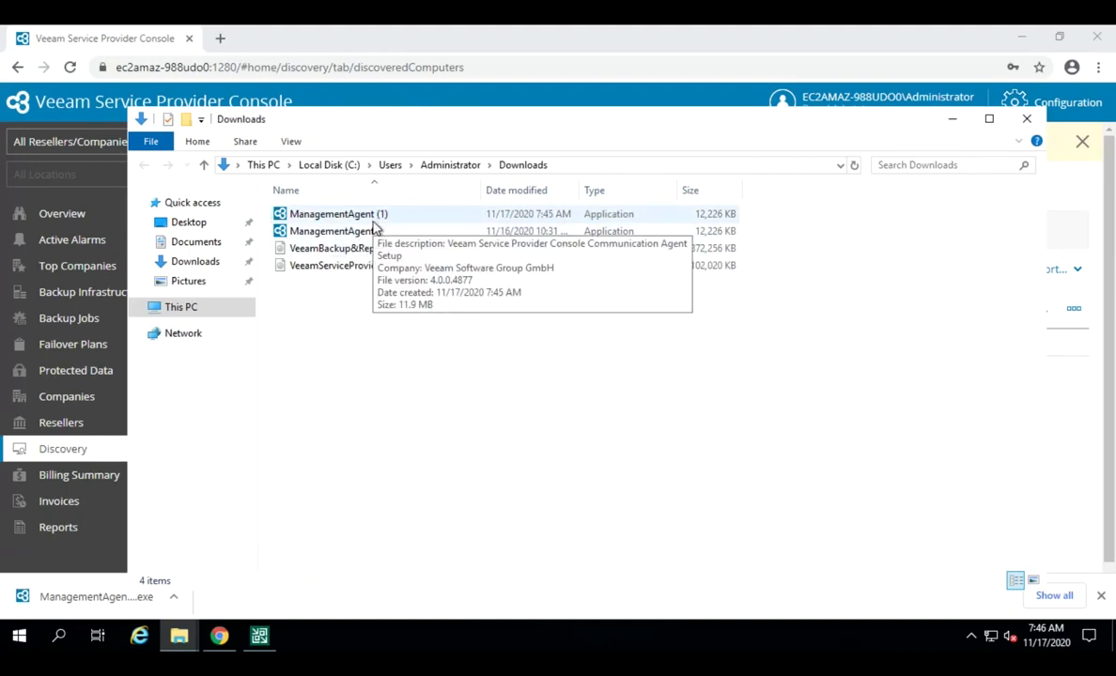
{"action": "left_click", "coordinate": [952, 119]}
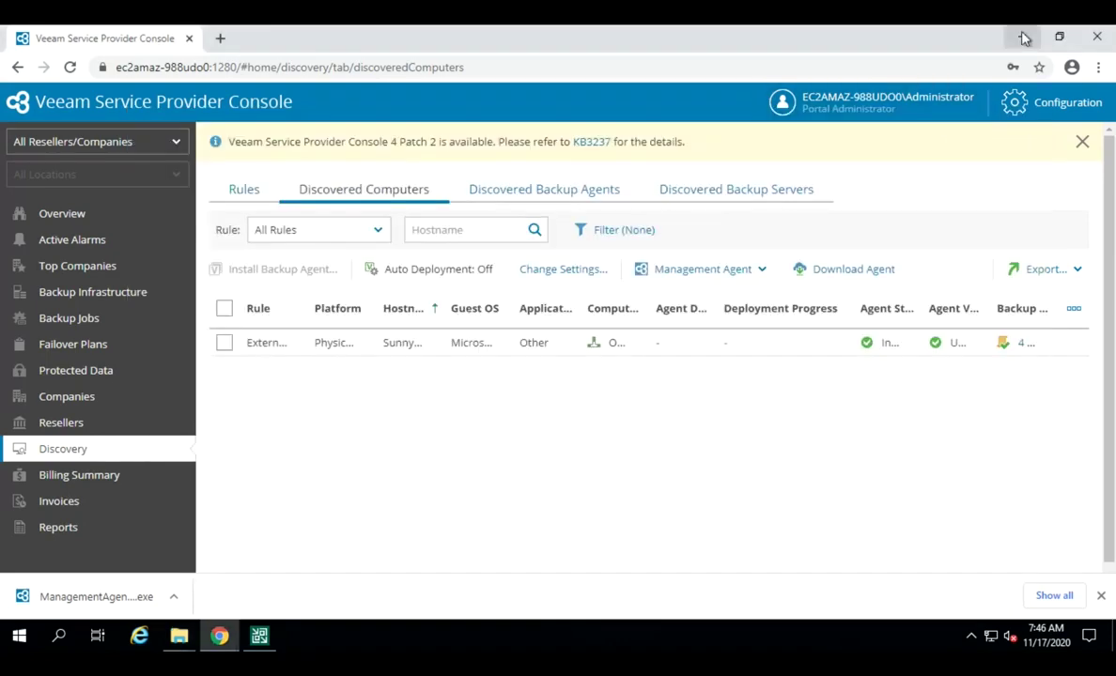
{"action": "left_click", "coordinate": [1024, 38]}
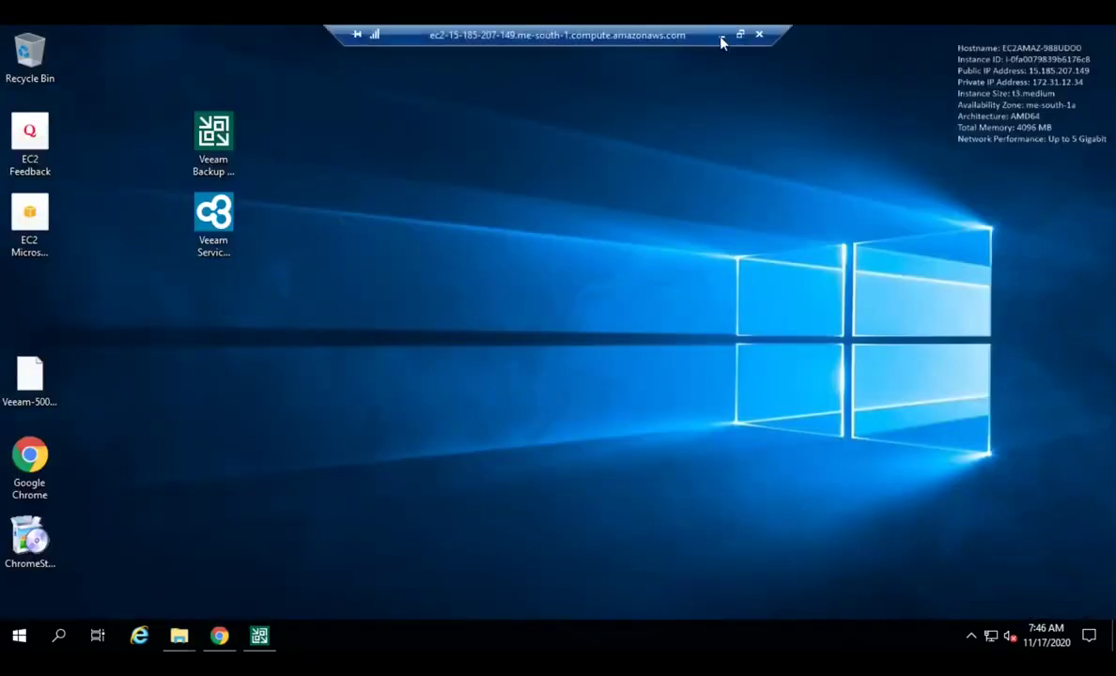
Step: On the local computer, check the hidden tray icons and start an app search
{"action": "left_click", "coordinate": [721, 37]}
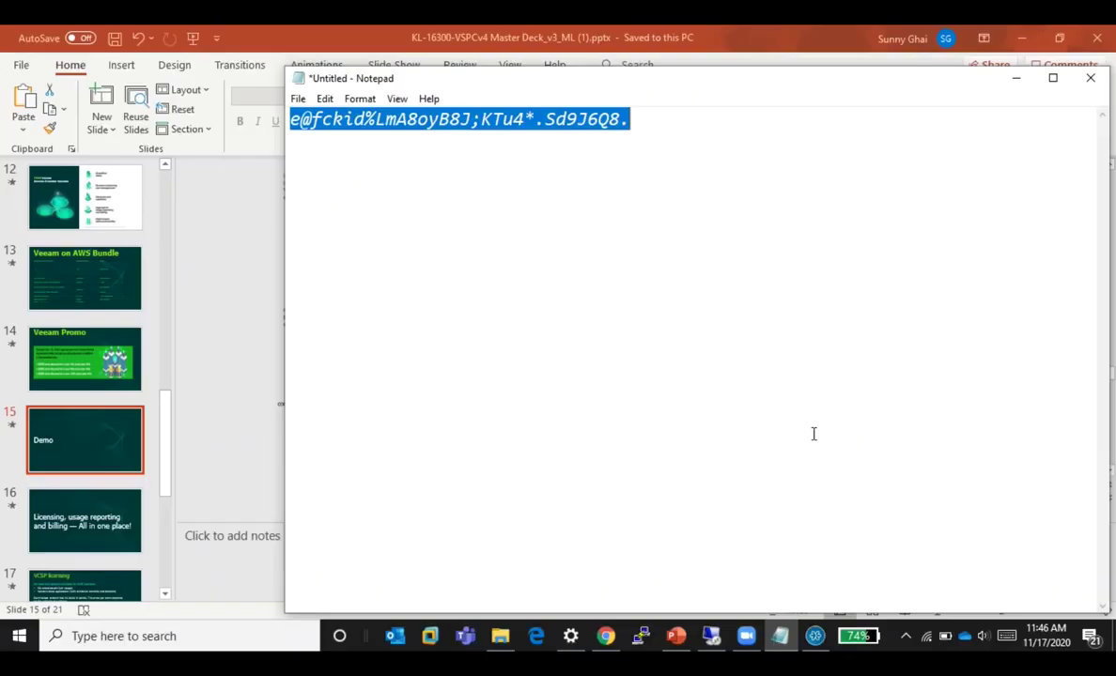
{"action": "left_click", "coordinate": [904, 638]}
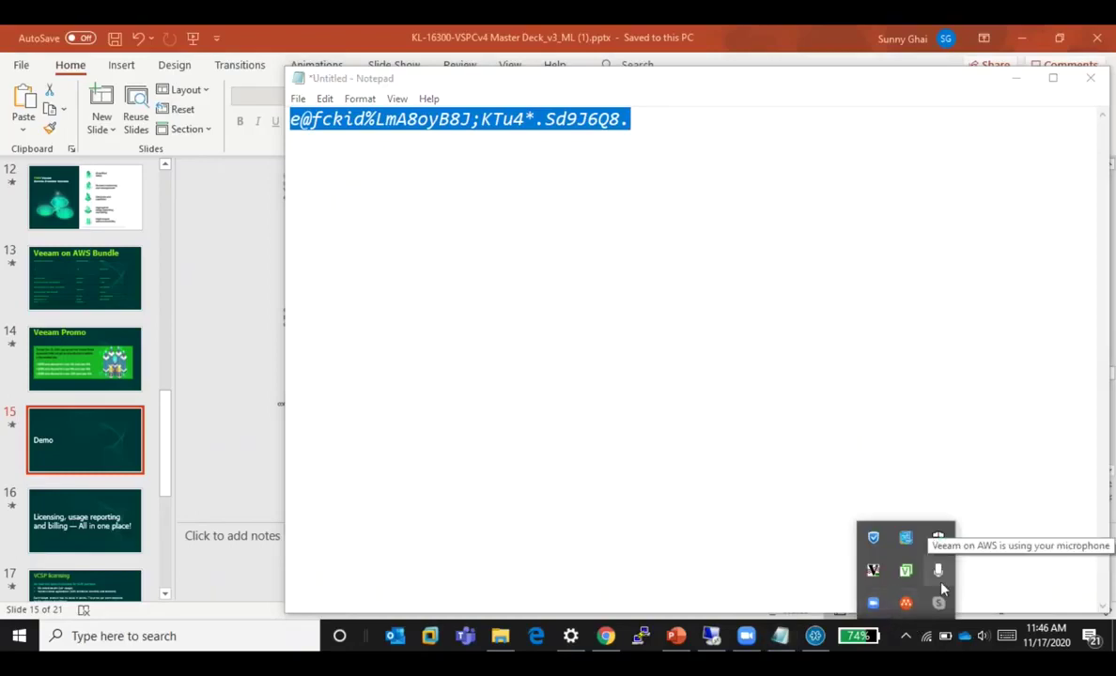
{"action": "left_click", "coordinate": [10, 646]}
{"action": "left_click", "coordinate": [10, 646]}
{"action": "type", "text": "vew"}
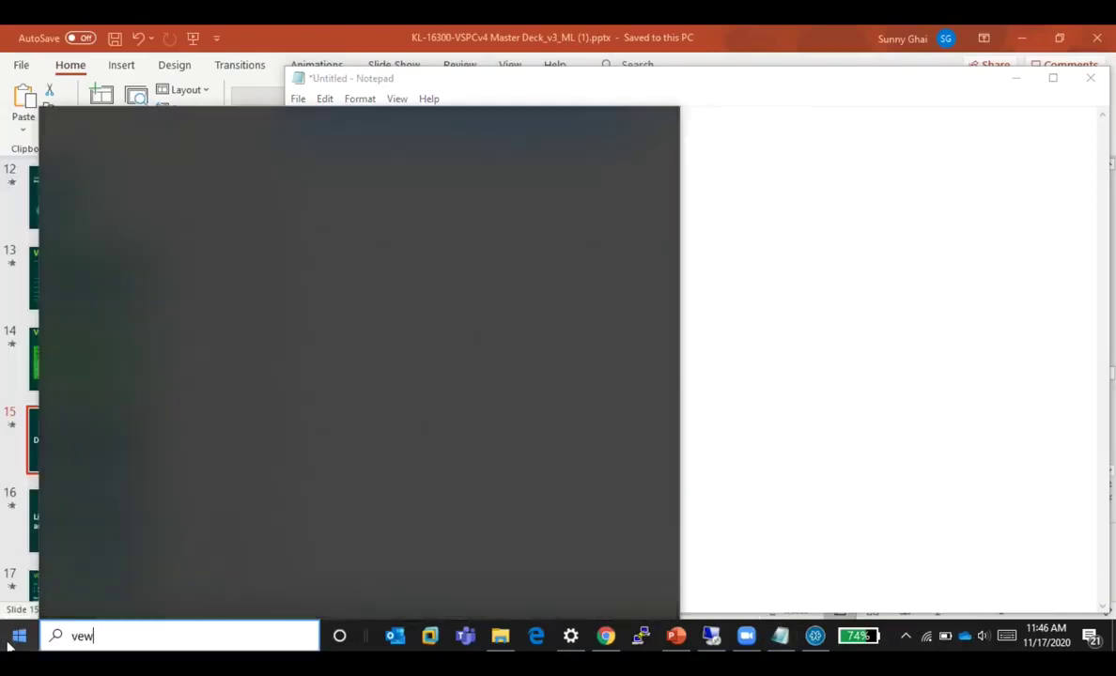
{"action": "type", "text": "cam"}
Step: Correct the search text to 'veeam', close the search, and minimize Notepad
{"action": "key", "text": "BackSpace"}
{"action": "key", "text": "BackSpace"}
{"action": "key", "text": "BackSpace"}
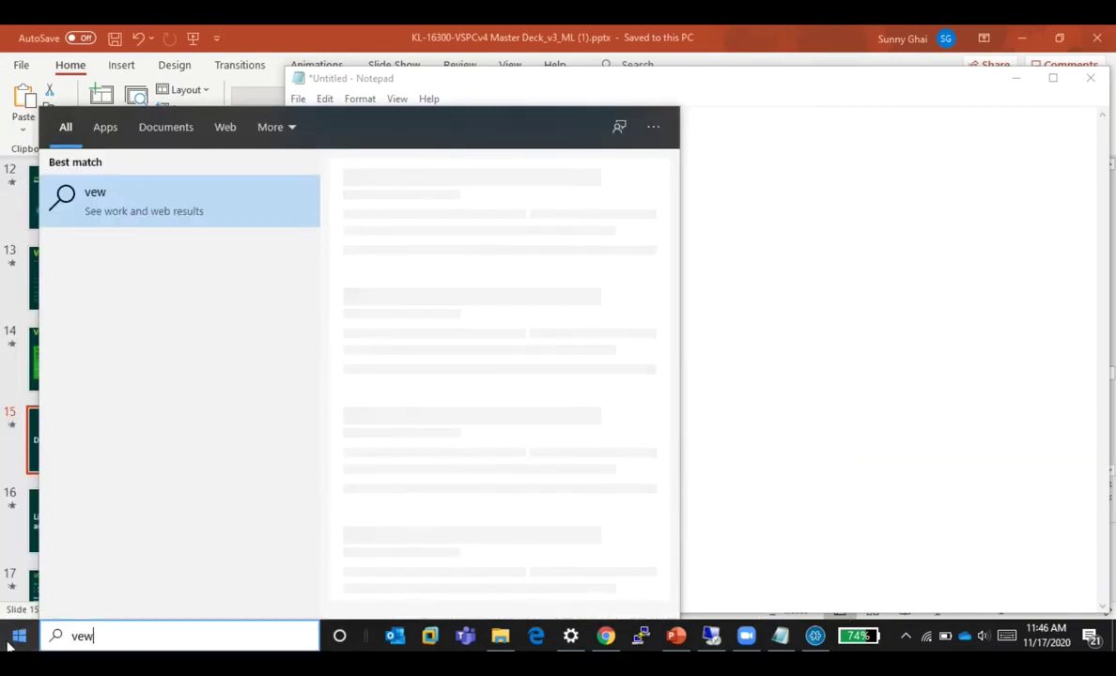
{"action": "key", "text": "BackSpace"}
{"action": "type", "text": "eam"}
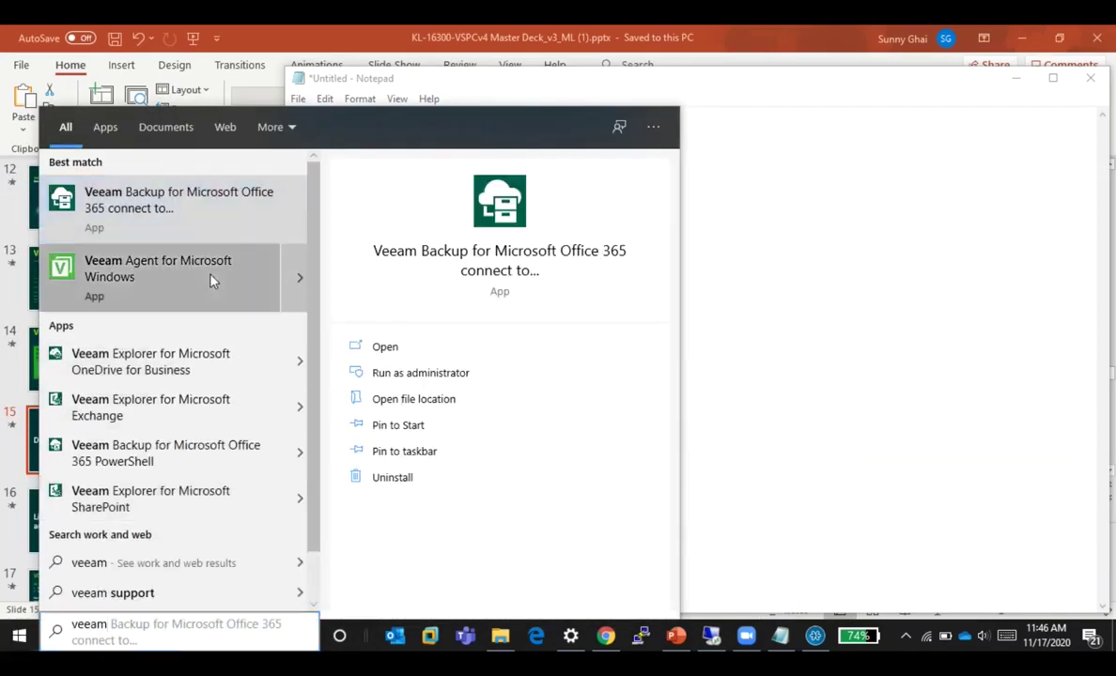
{"action": "key", "text": "Escape"}
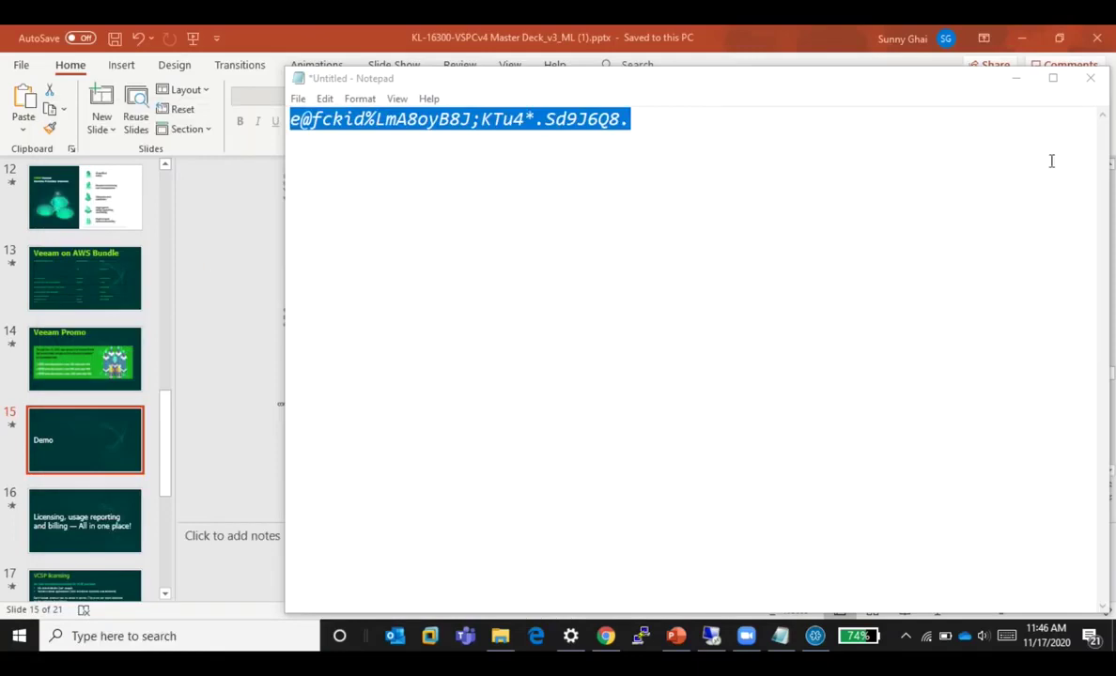
{"action": "left_click", "coordinate": [1015, 82]}
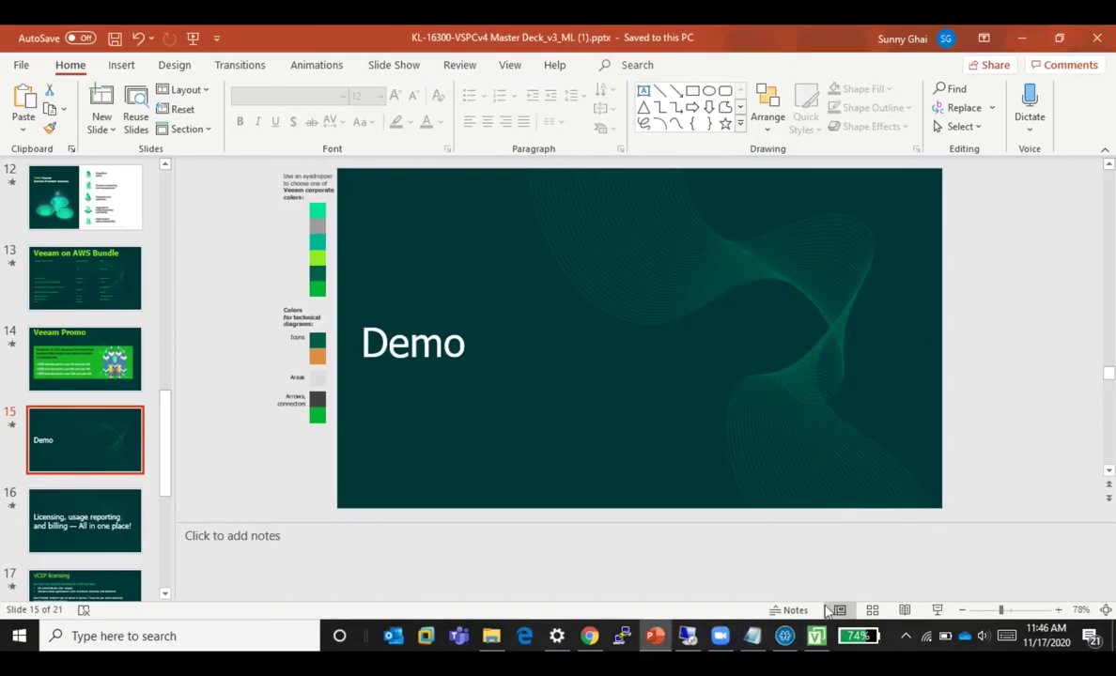
Step: Open Veeam Agent for Microsoft Windows and review its four backup jobs, one of them failed
{"action": "left_click", "coordinate": [821, 639]}
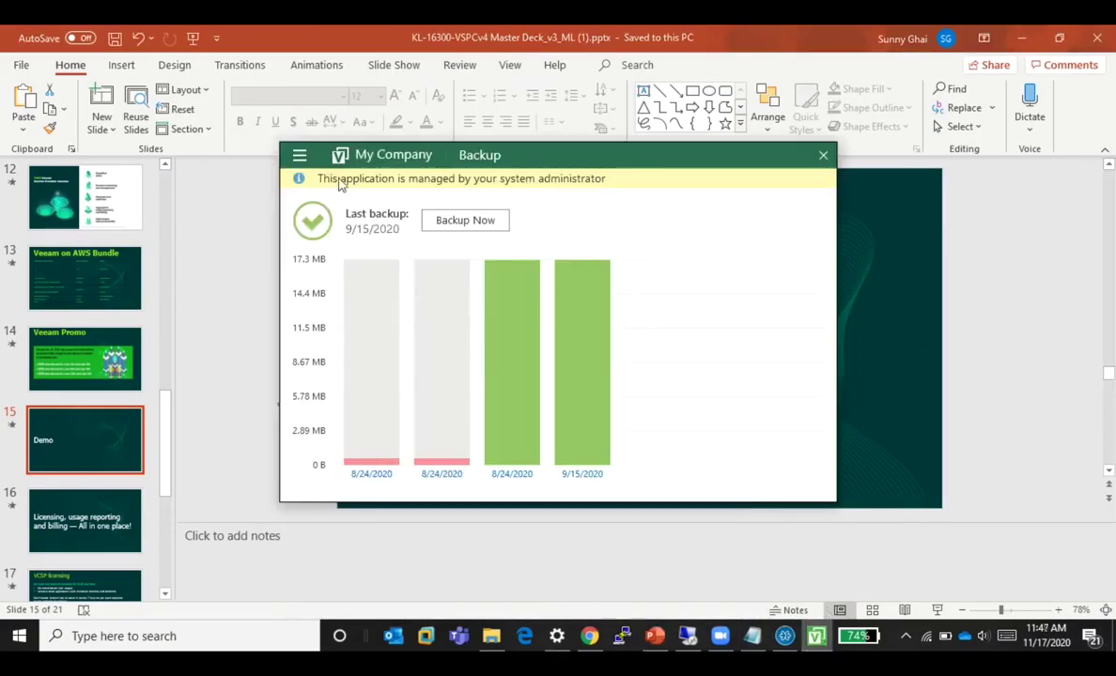
{"action": "left_click", "coordinate": [298, 155]}
{"action": "mouse_move", "coordinate": [355, 310]}
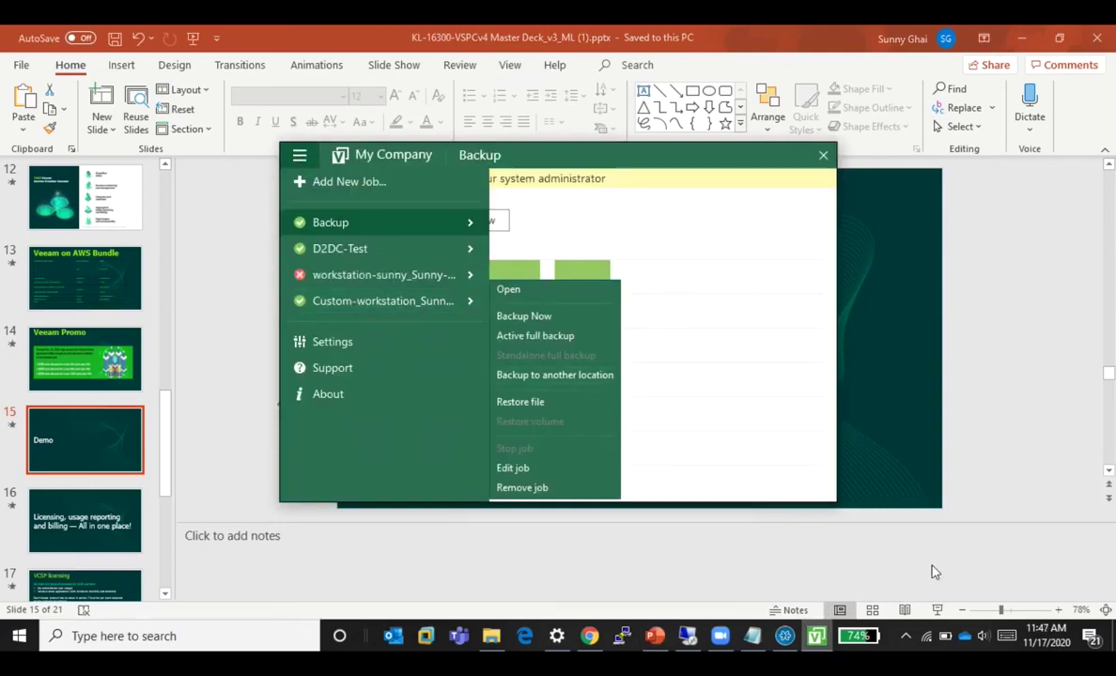
Step: Minimise PowerPoint and switch to the remote server session
{"action": "left_click", "coordinate": [908, 636]}
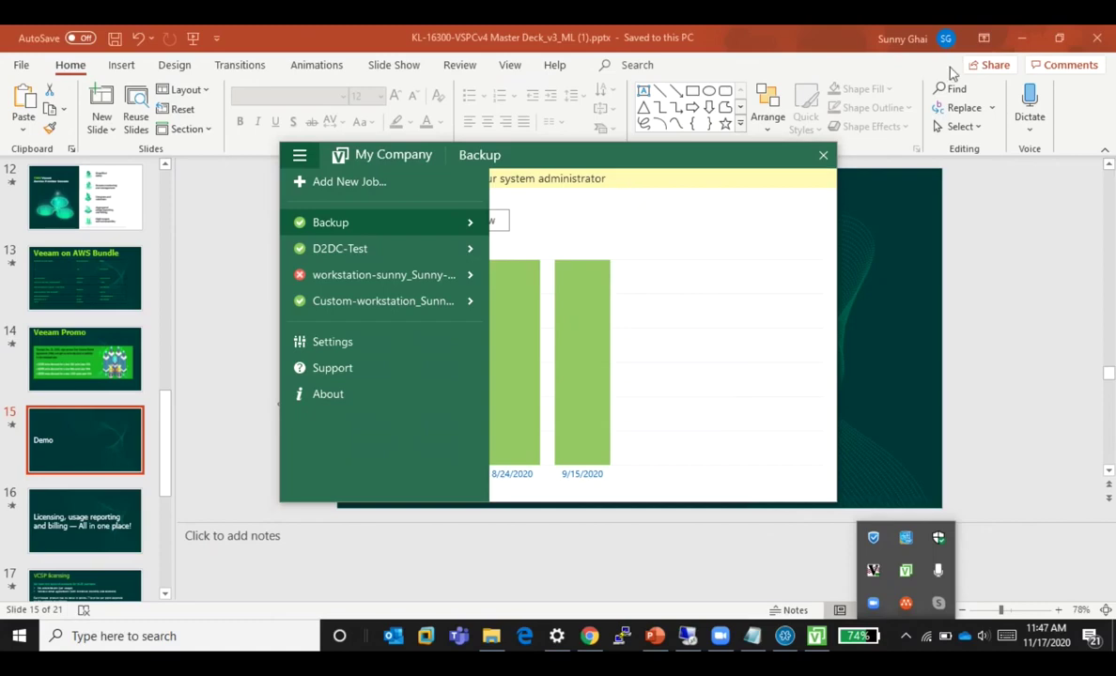
{"action": "left_click", "coordinate": [1021, 37]}
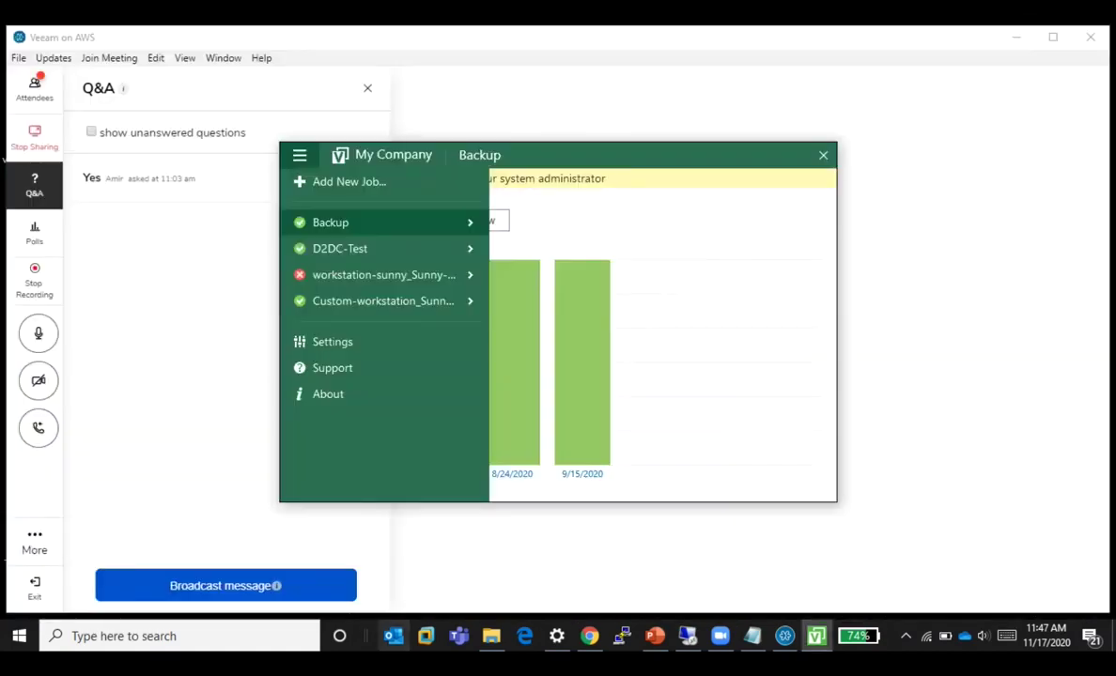
{"action": "left_click", "coordinate": [687, 636]}
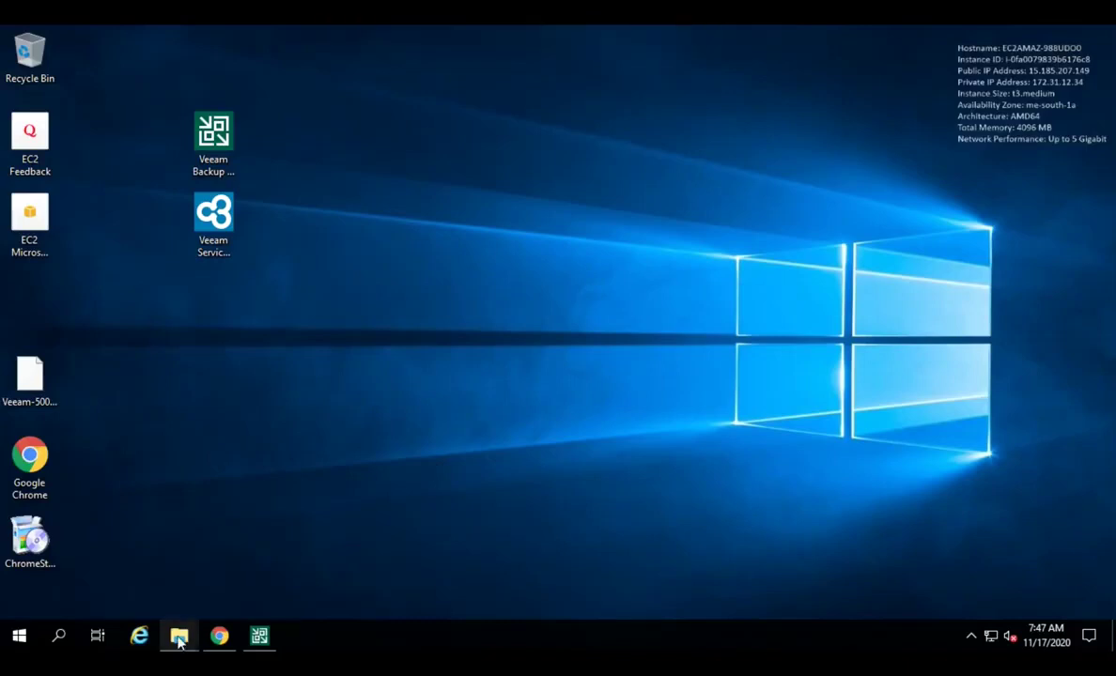
Step: In the console's Companies list, select Company1 and open it for editing
{"action": "left_click", "coordinate": [219, 636]}
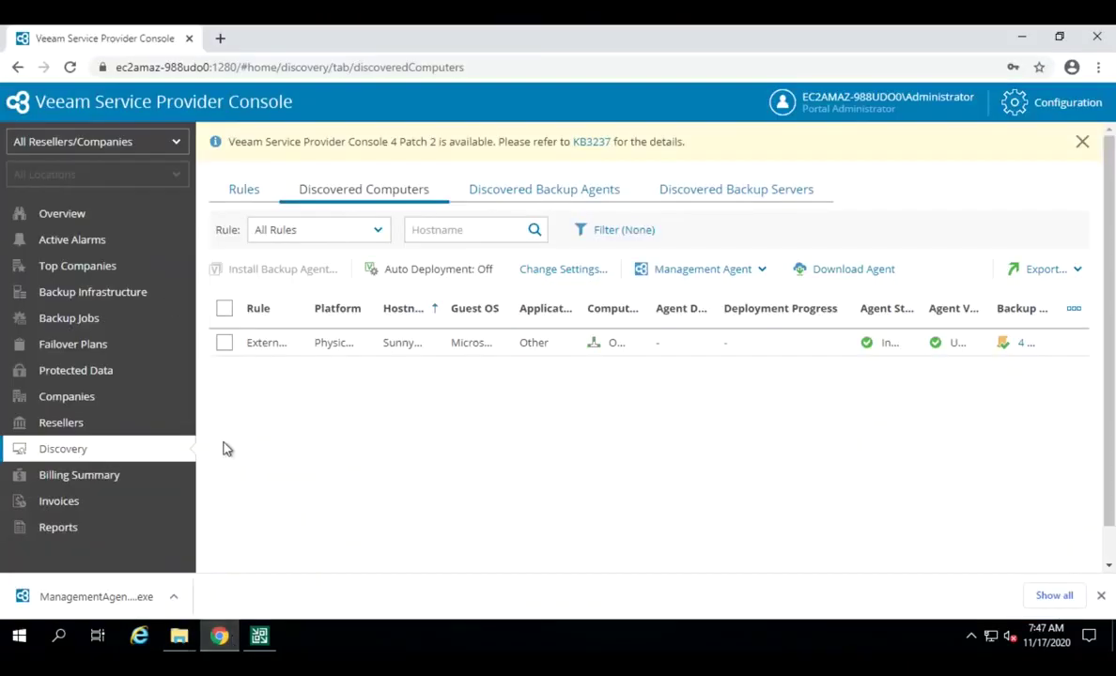
{"action": "left_click", "coordinate": [79, 397]}
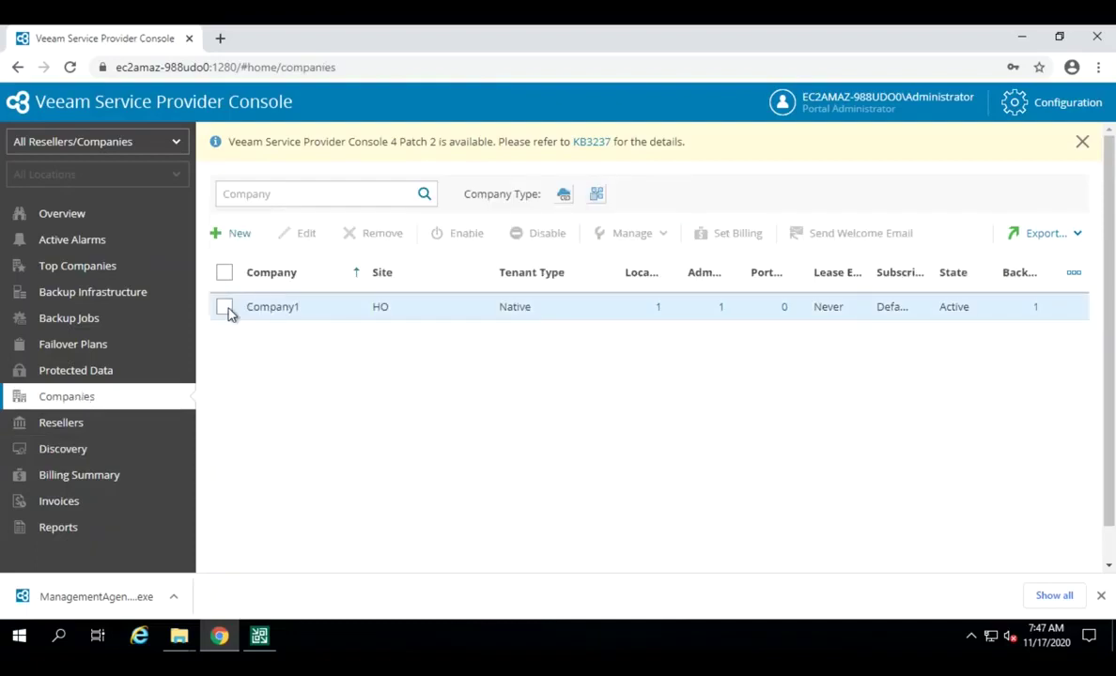
{"action": "left_click", "coordinate": [228, 311]}
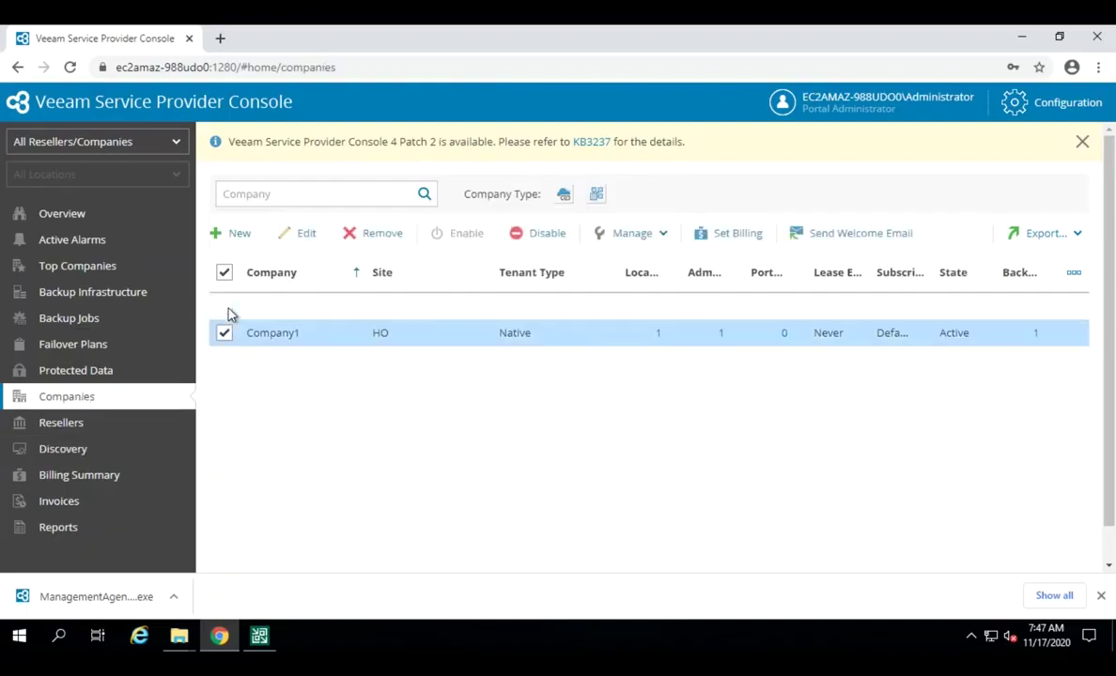
{"action": "left_click", "coordinate": [307, 234]}
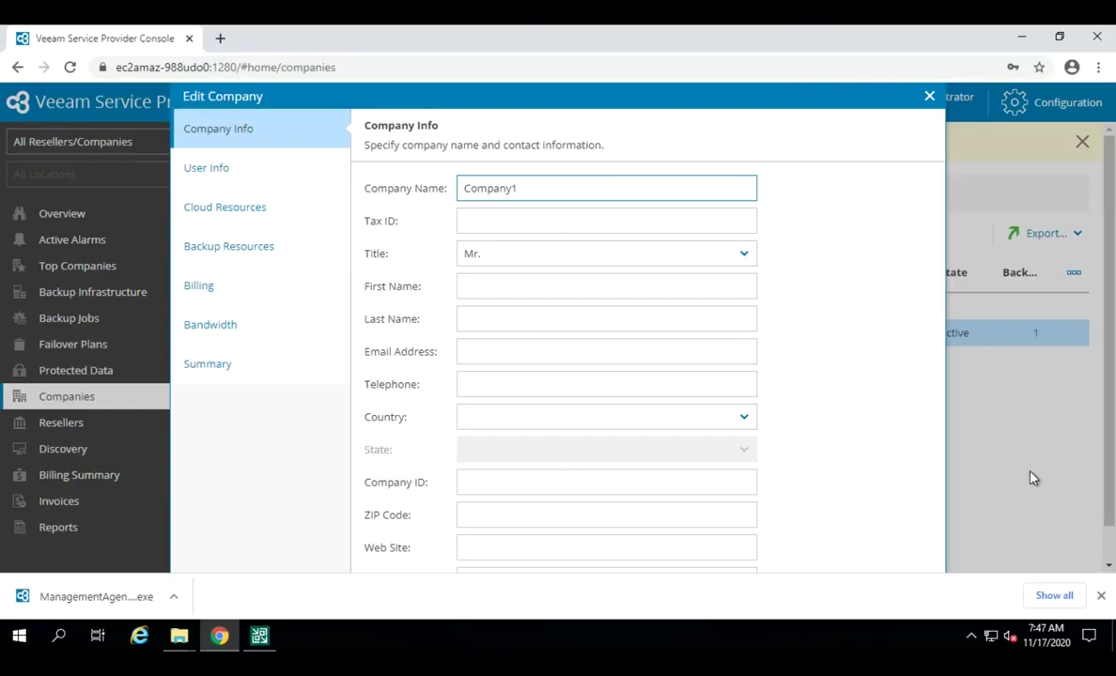
Step: Dismiss the downloads bar and set Chrome zoom to 90% so the wizard fits
{"action": "left_click", "coordinate": [1102, 598]}
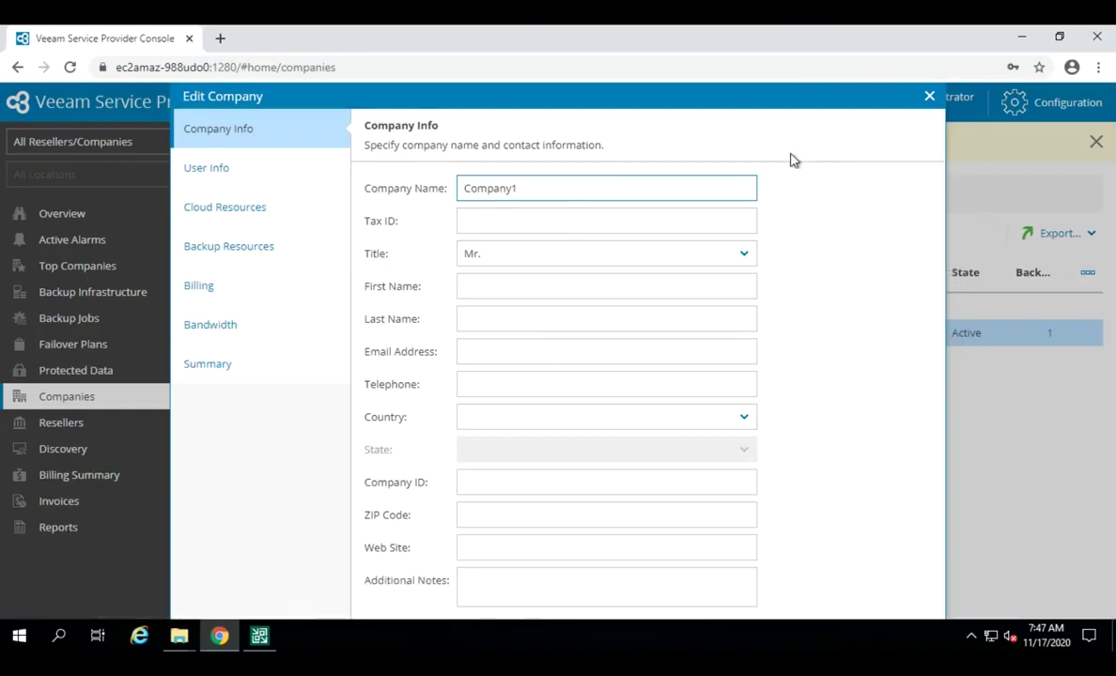
{"action": "left_click", "coordinate": [1098, 68]}
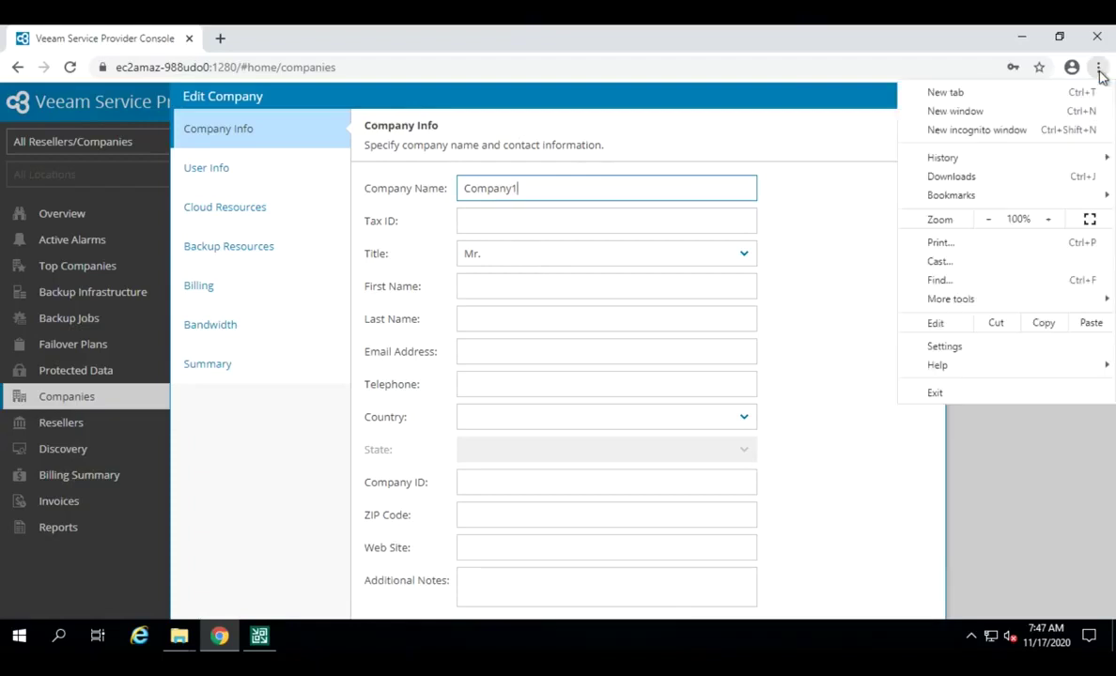
{"action": "left_click", "coordinate": [990, 220]}
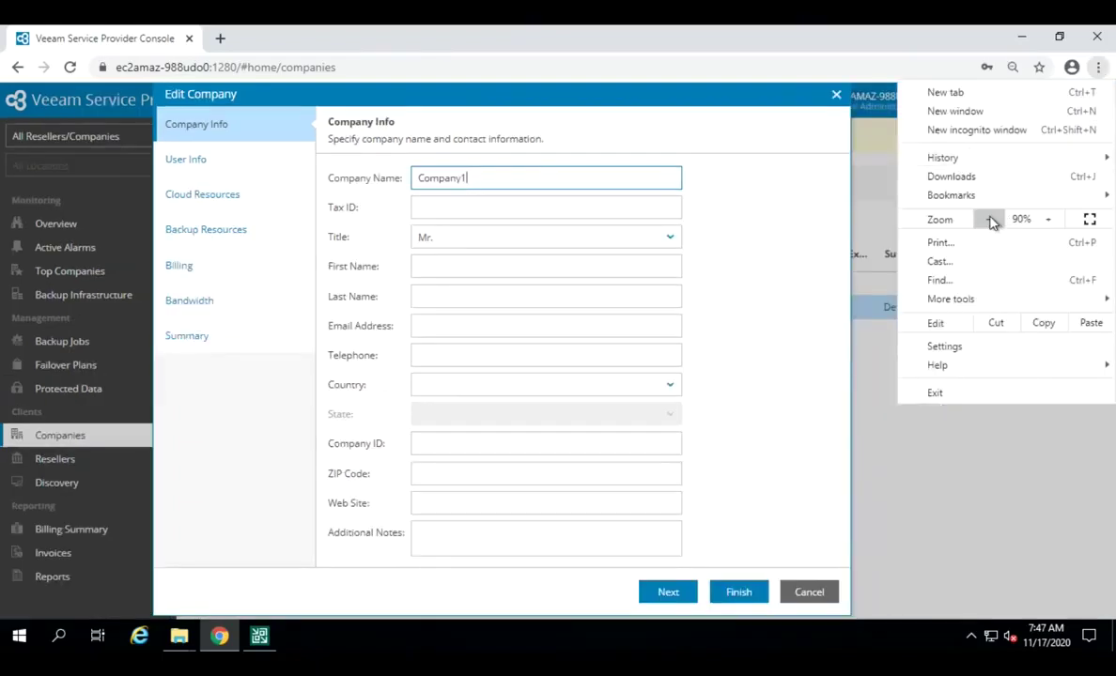
{"action": "left_click", "coordinate": [1004, 479]}
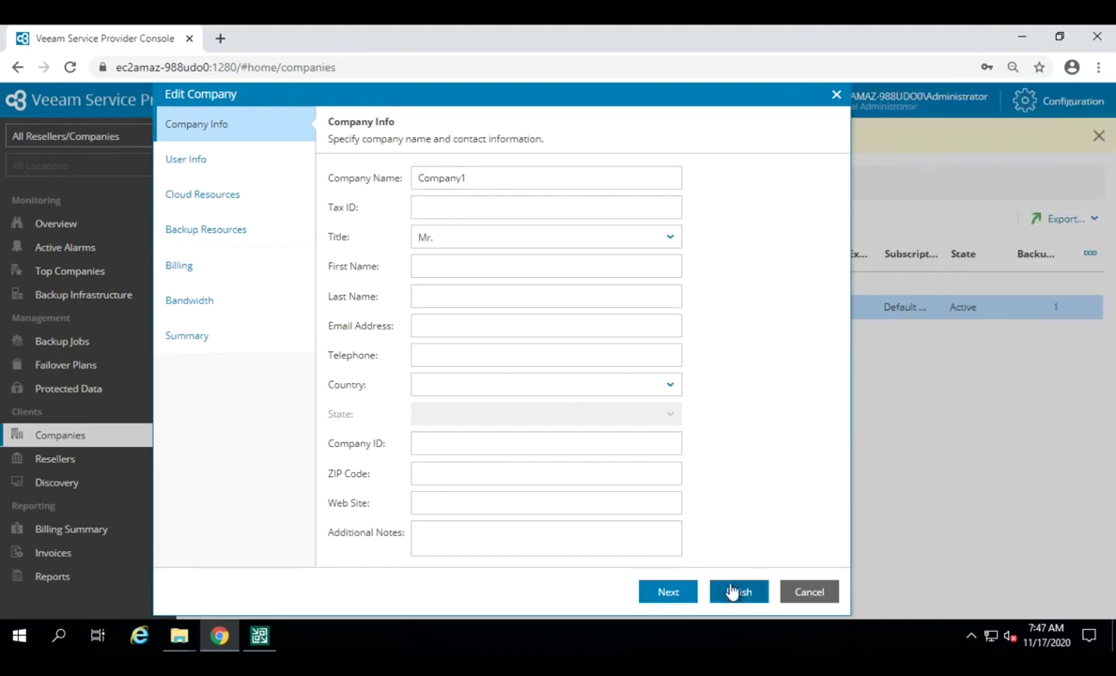
Step: Advance past User Info and Cloud Resources to Backup Resources, showing Company1-Tenant1-Repo with 10.0 GB
{"action": "left_click", "coordinate": [667, 593]}
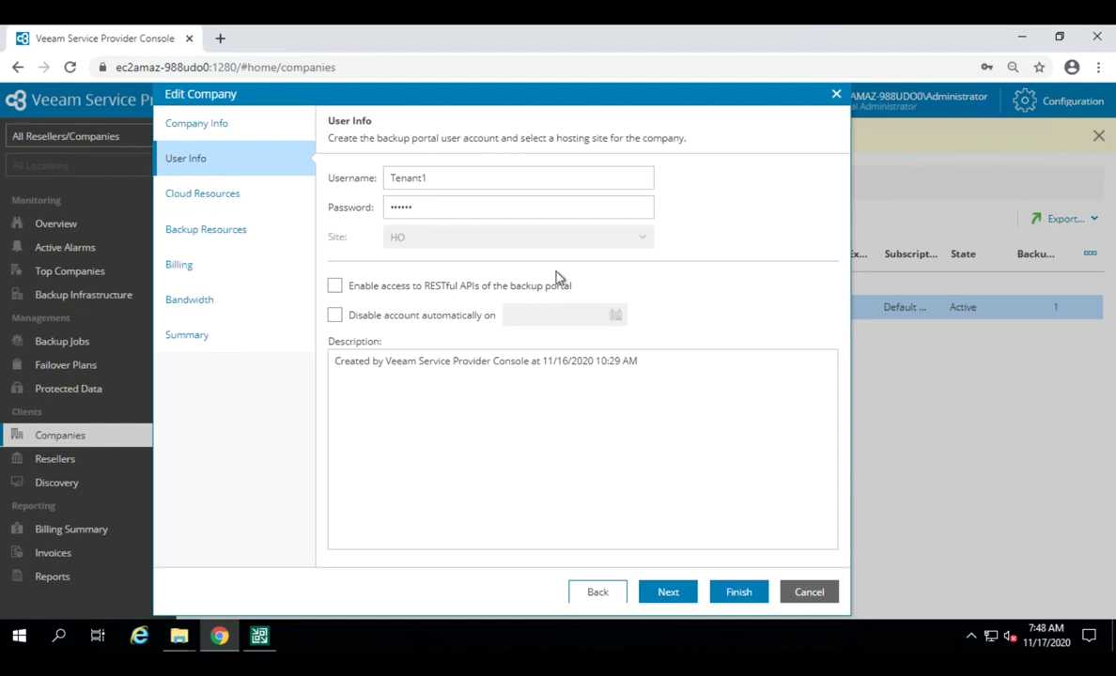
{"action": "left_click", "coordinate": [667, 593]}
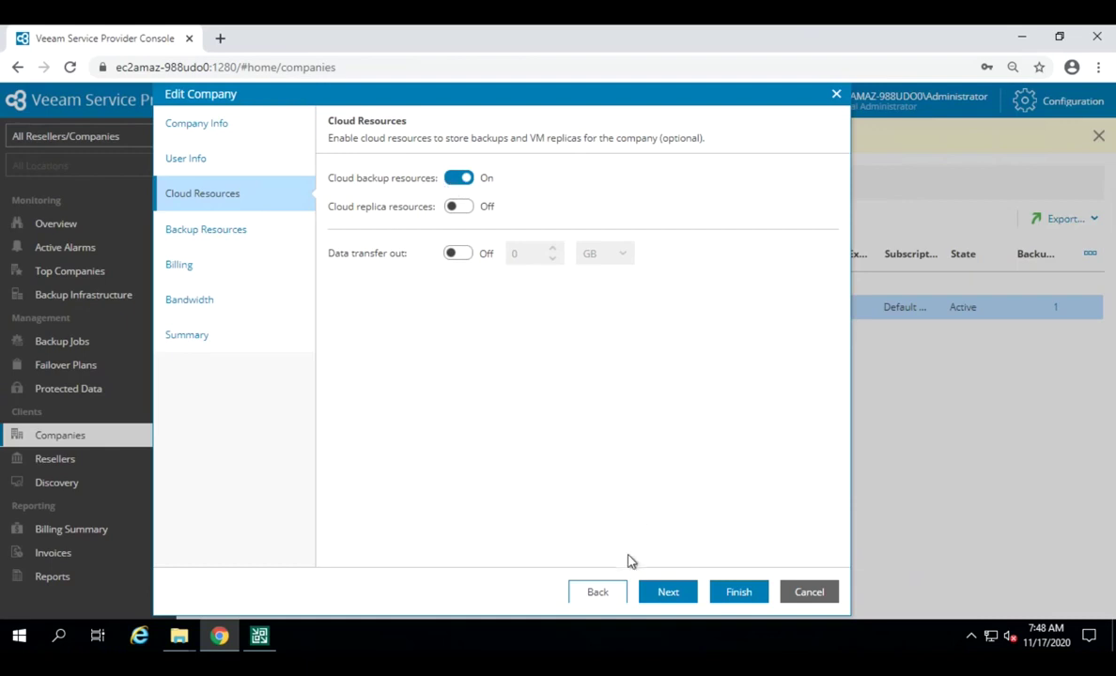
{"action": "left_click", "coordinate": [668, 593]}
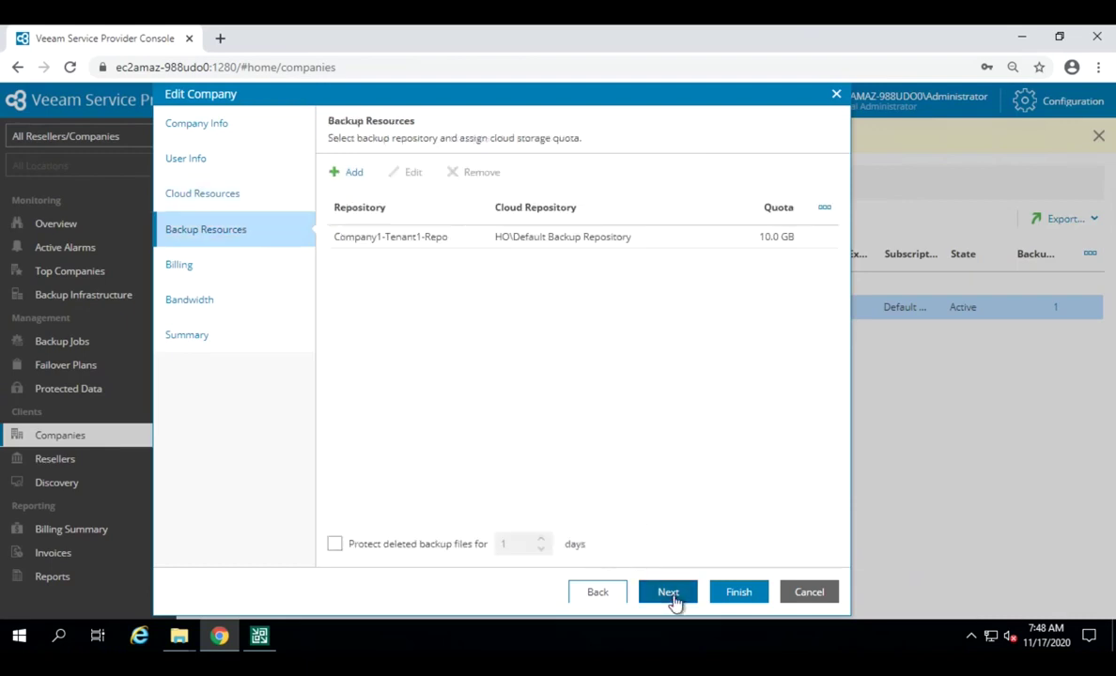
{"action": "left_click", "coordinate": [352, 175]}
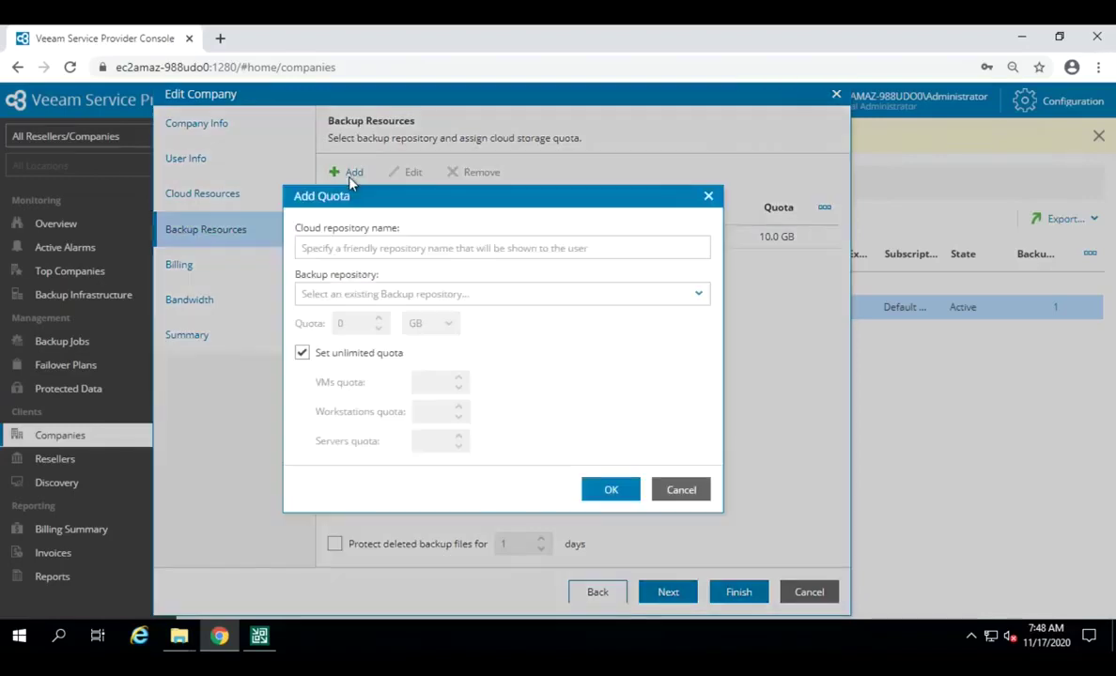
{"action": "left_click", "coordinate": [450, 249]}
{"action": "type", "text": "test"}
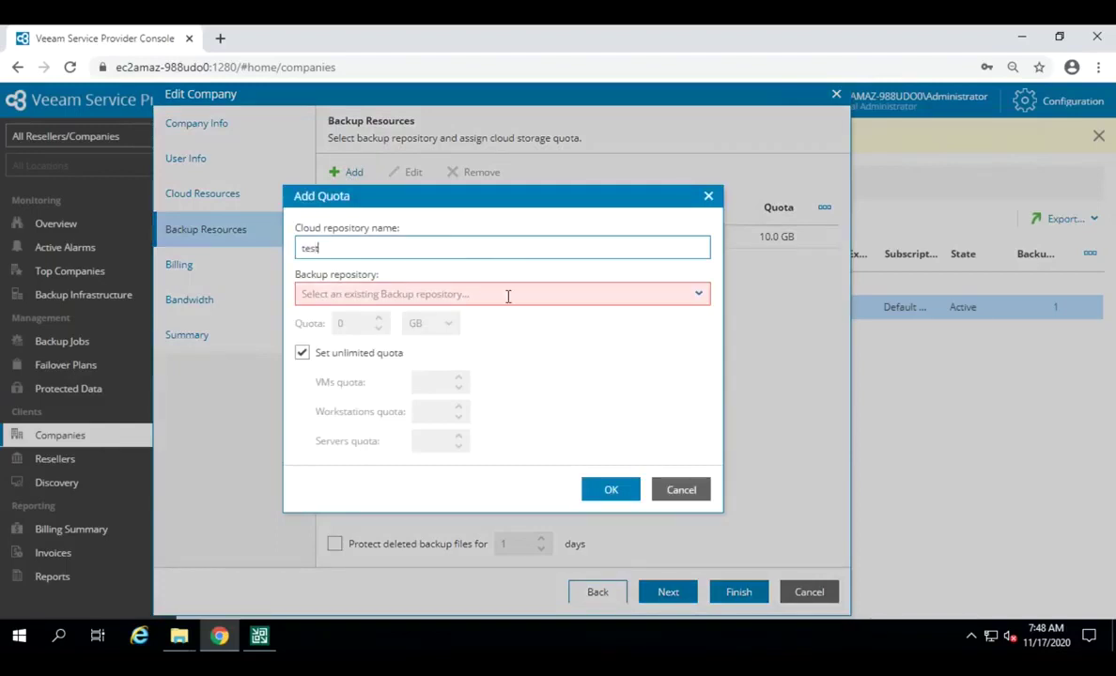
{"action": "left_click", "coordinate": [522, 291]}
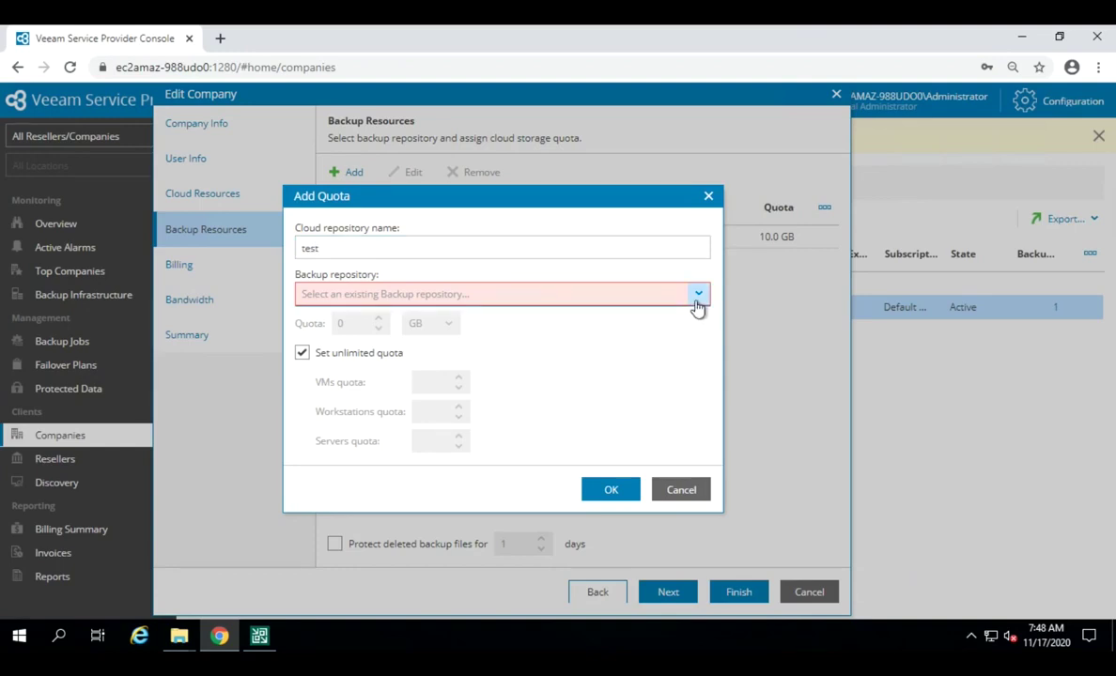
{"action": "left_click", "coordinate": [683, 495]}
{"action": "left_click", "coordinate": [416, 236]}
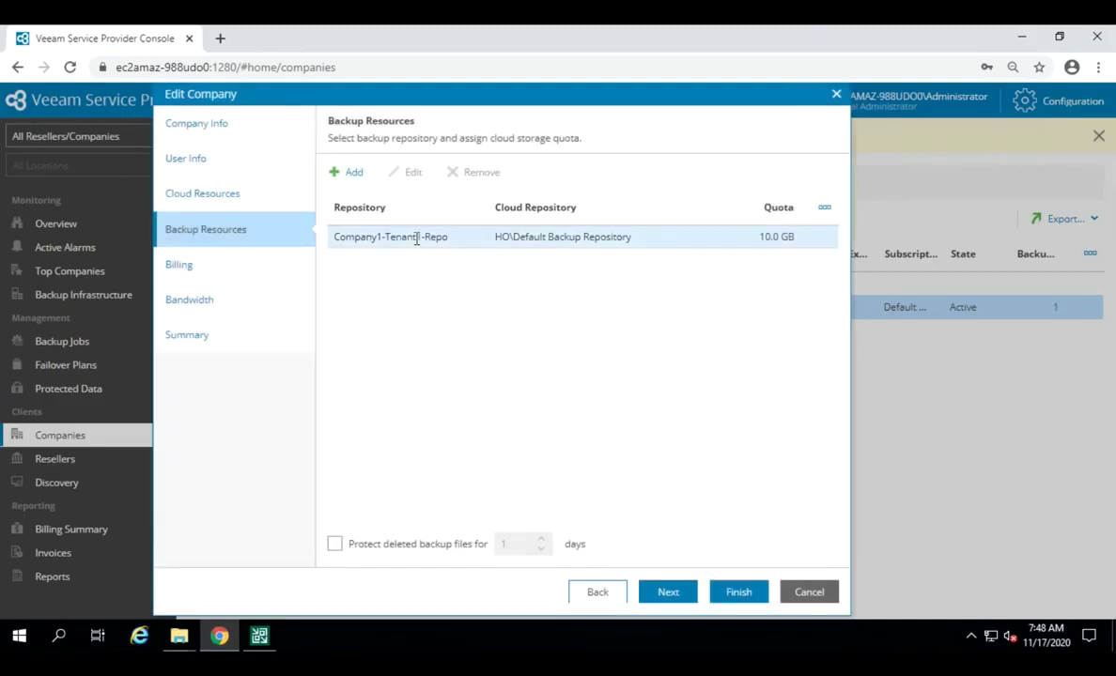
{"action": "left_click", "coordinate": [413, 174]}
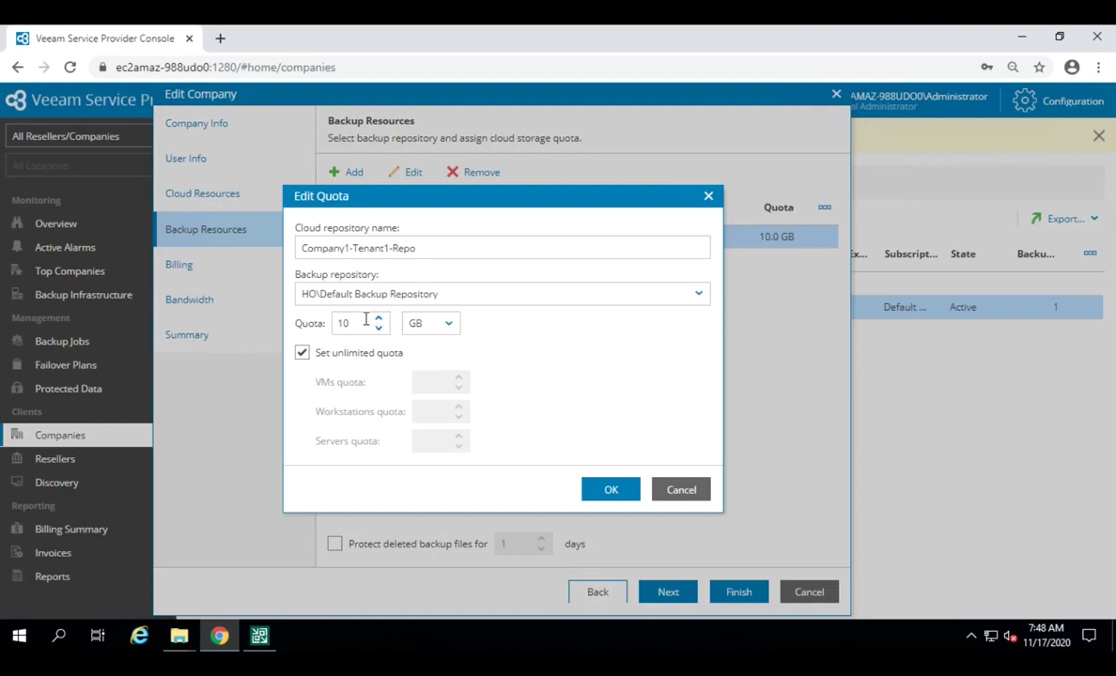
{"action": "left_click", "coordinate": [448, 327]}
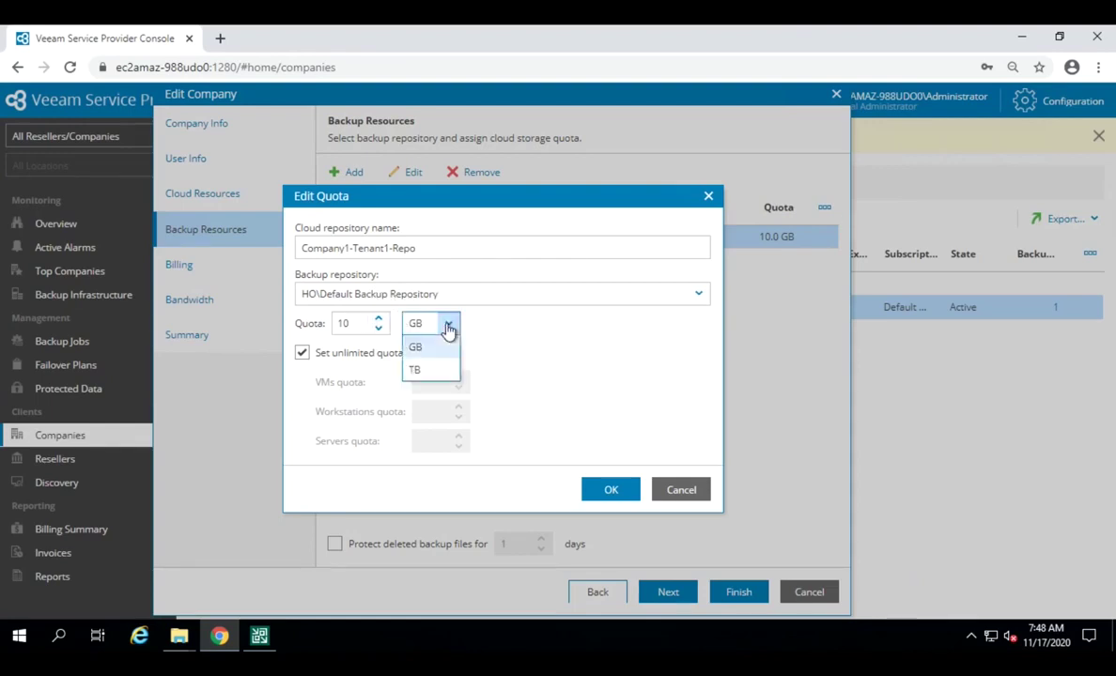
{"action": "left_click", "coordinate": [439, 344]}
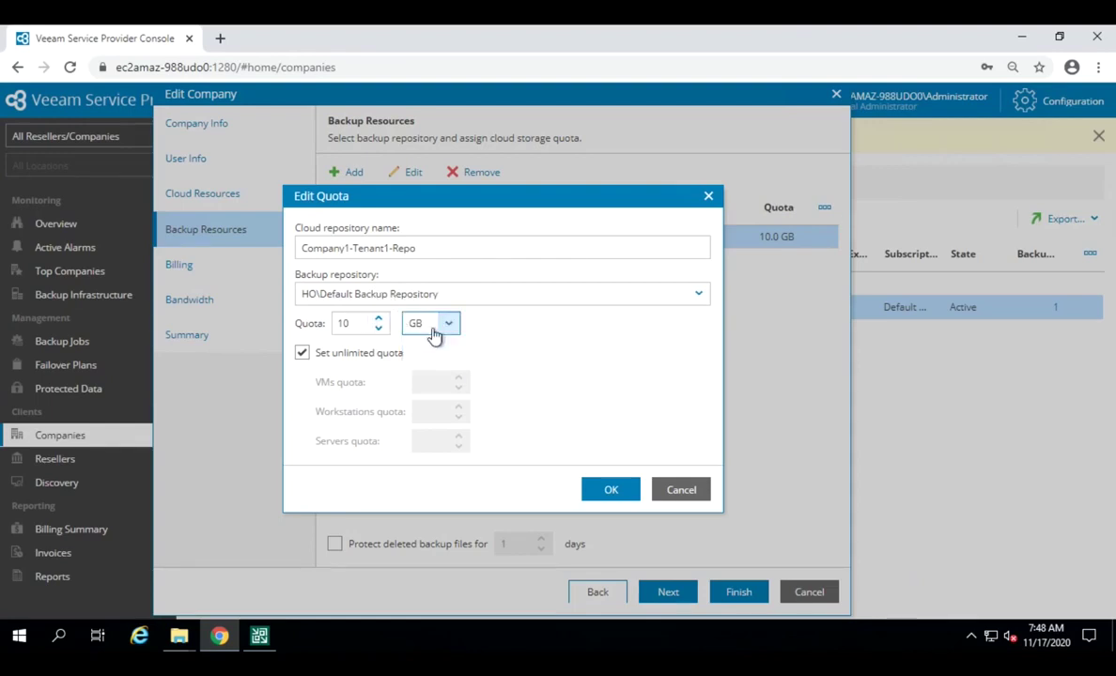
{"action": "left_click", "coordinate": [302, 354]}
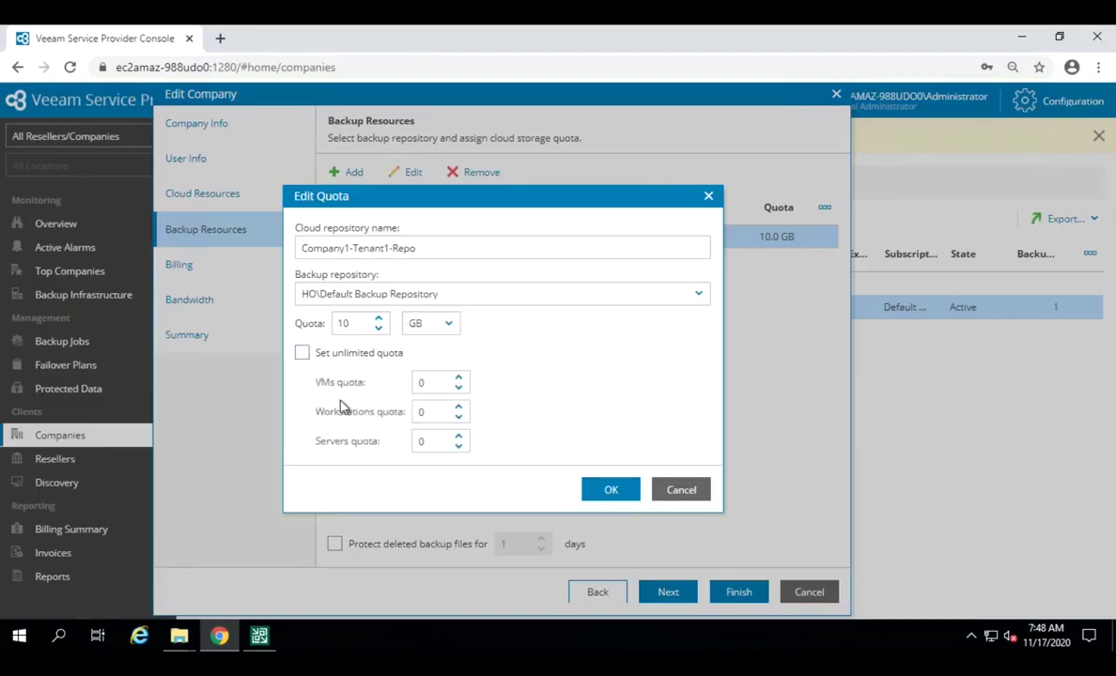
{"action": "left_click", "coordinate": [431, 385]}
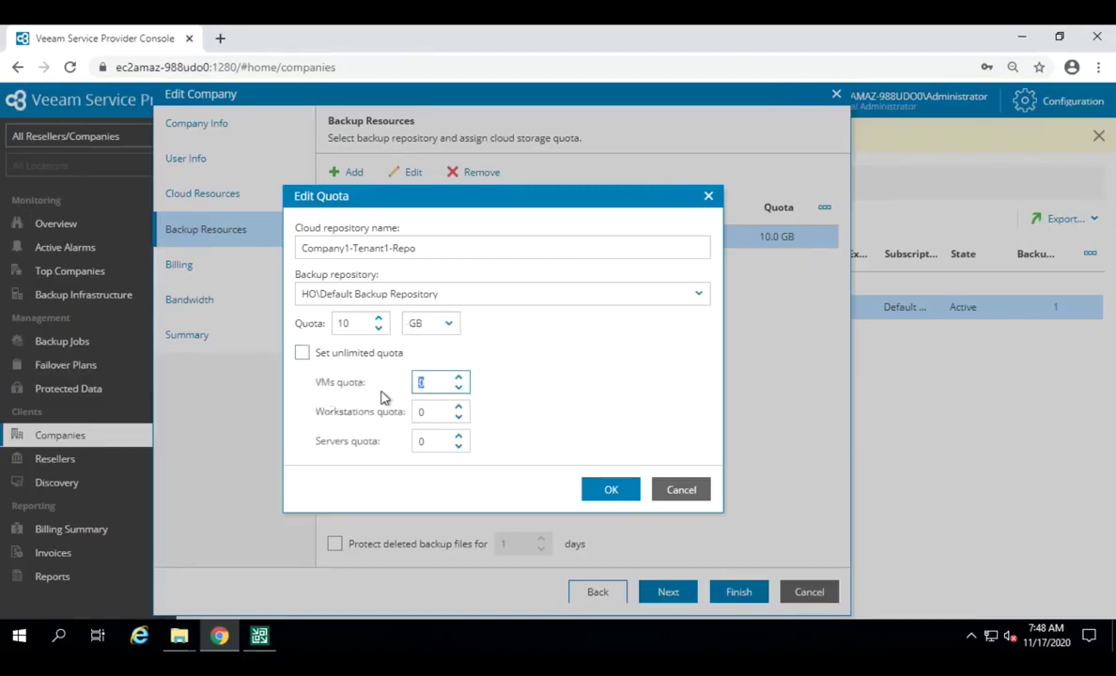
{"action": "type", "text": "1"}
{"action": "left_click", "coordinate": [302, 353]}
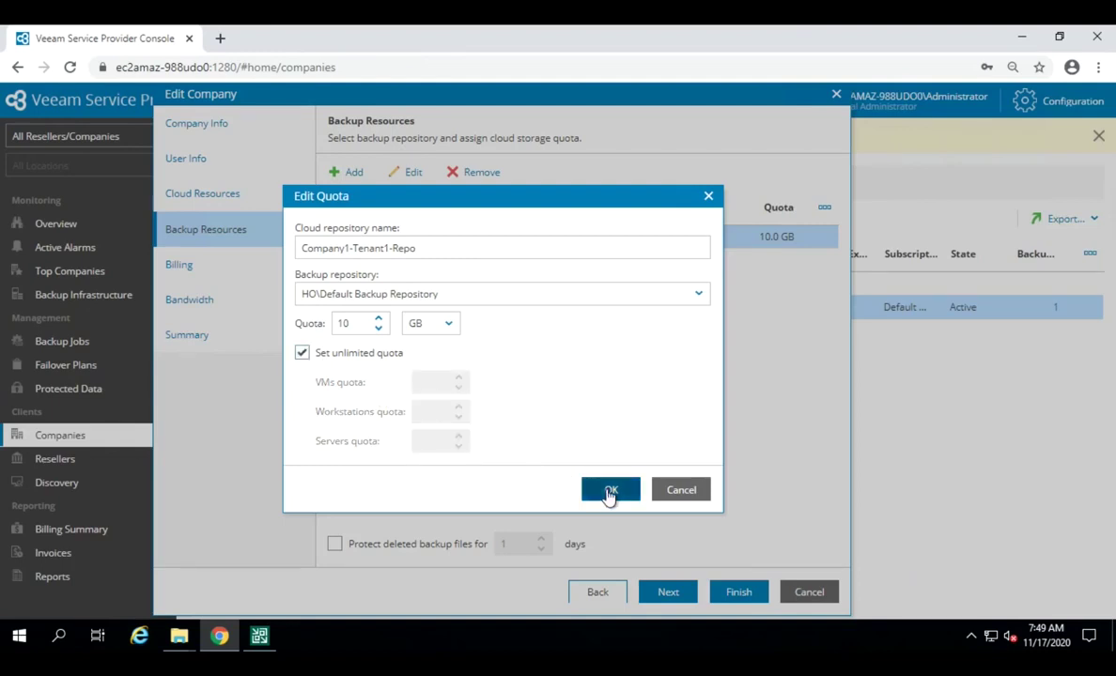
{"action": "left_click", "coordinate": [610, 490]}
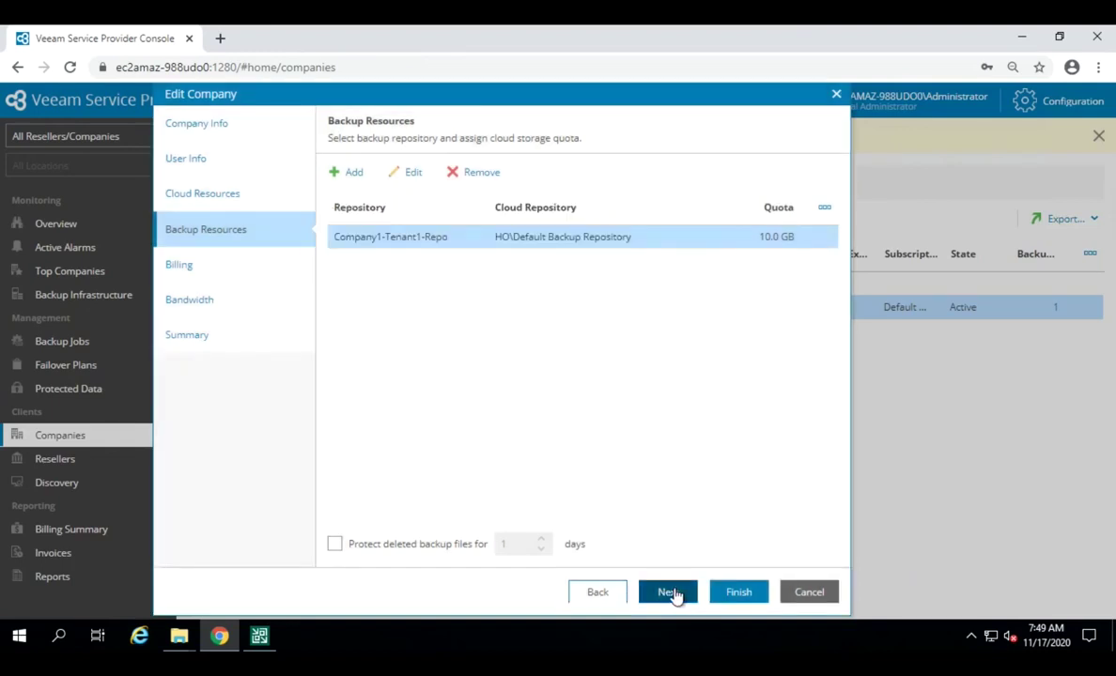
Step: From Company1's billing step, start a new subscription plan named 'test'
{"action": "left_click", "coordinate": [669, 591]}
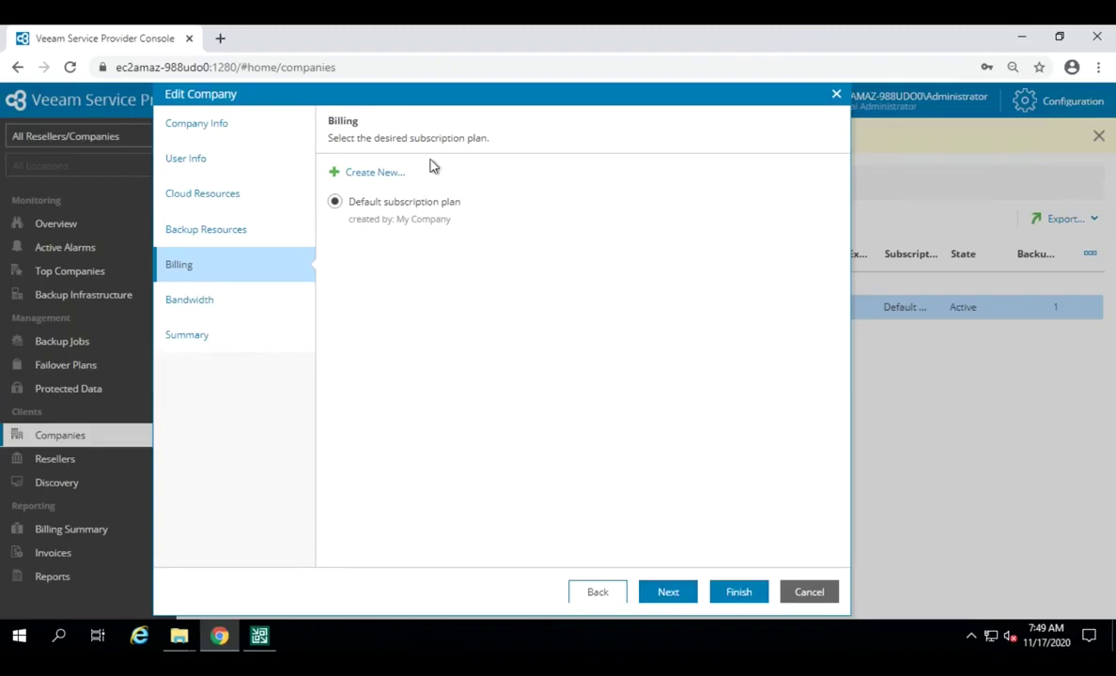
{"action": "left_click", "coordinate": [373, 175]}
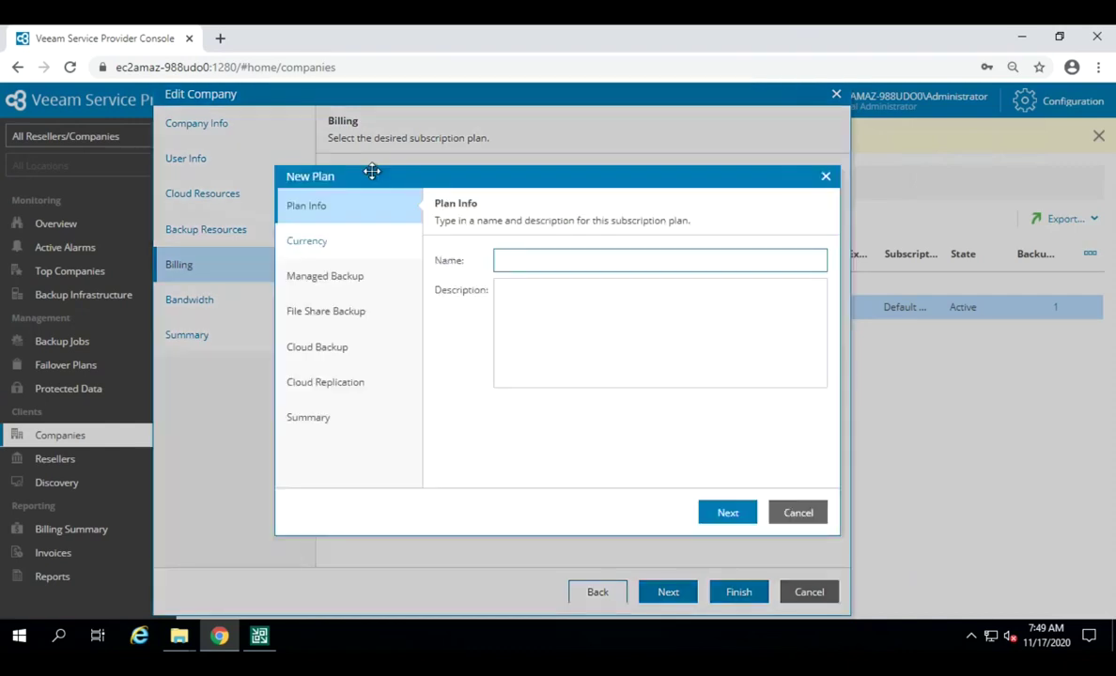
{"action": "type", "text": "test"}
{"action": "left_click", "coordinate": [727, 514]}
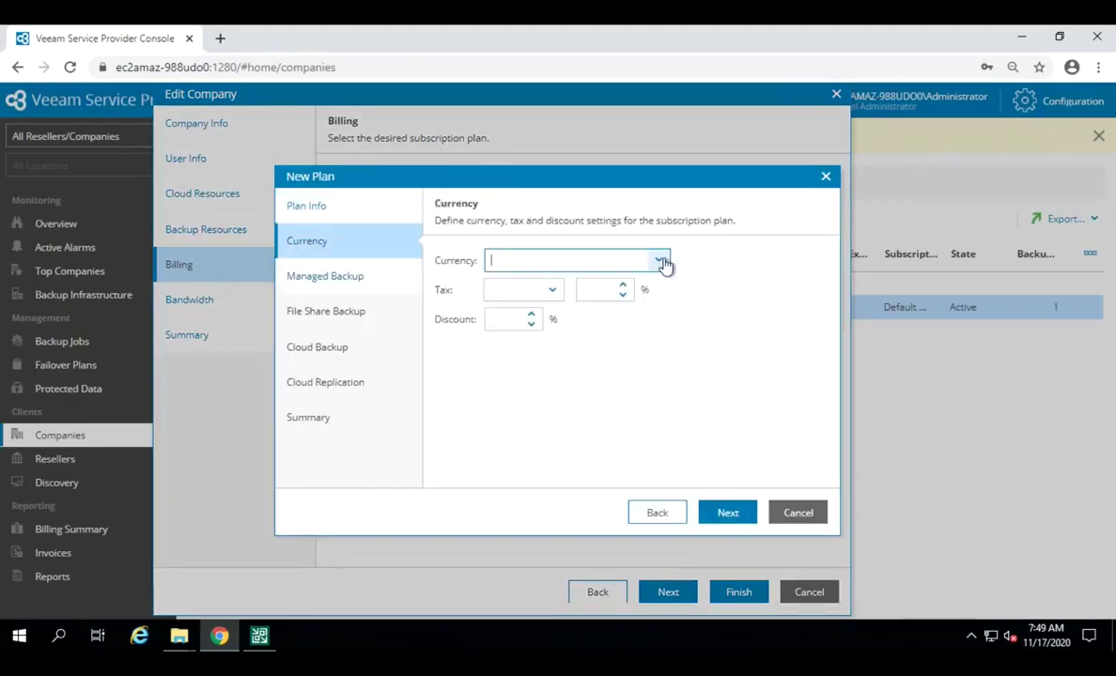
Step: Search the currency list and select US Dollar (USD) for the plan
{"action": "left_click", "coordinate": [661, 263]}
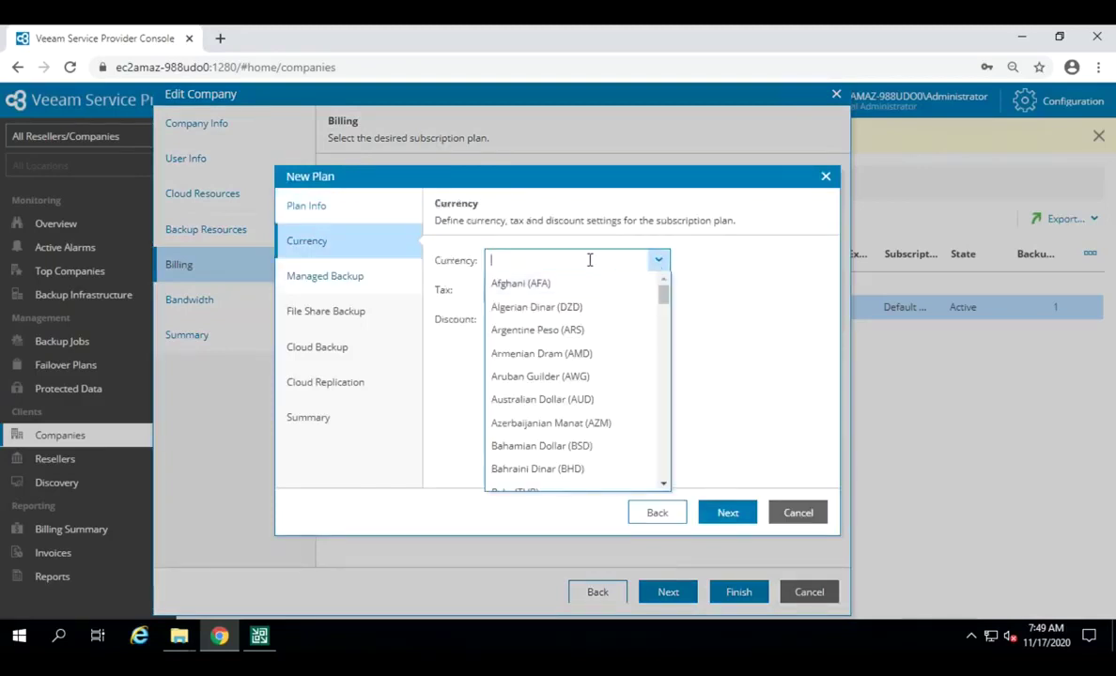
{"action": "type", "text": "aed"}
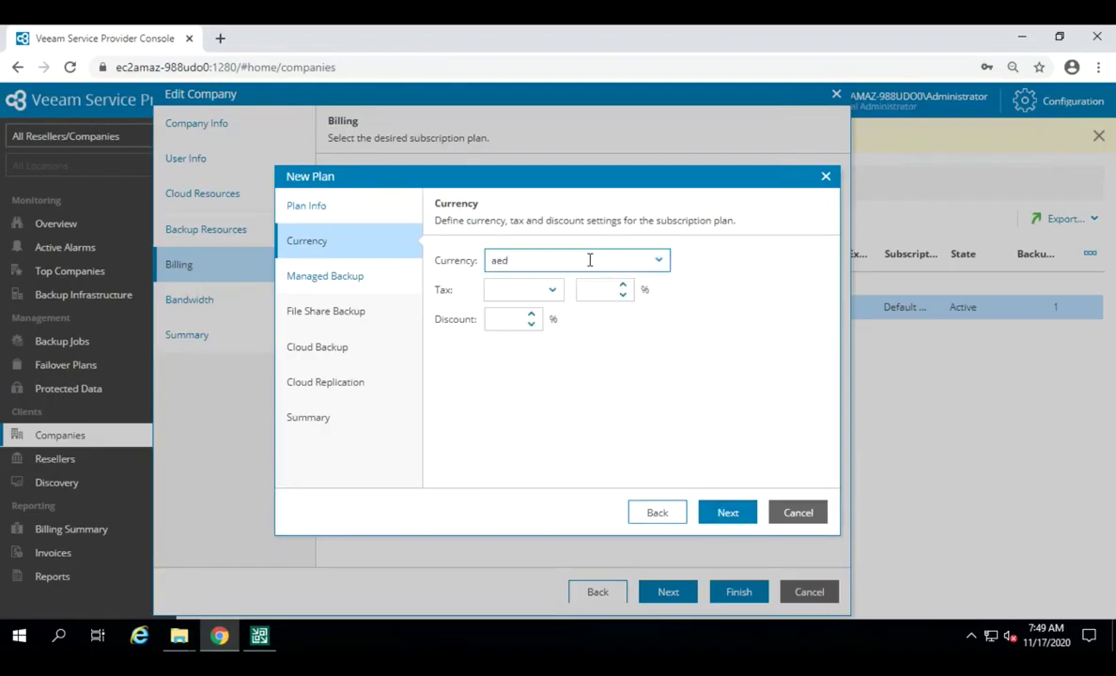
{"action": "key", "text": "BackSpace"}
{"action": "key", "text": "BackSpace"}
{"action": "type", "text": "dkk"}
{"action": "key", "text": "BackSpace"}
{"action": "key", "text": "BackSpace"}
{"action": "key", "text": "BackSpace"}
{"action": "type", "text": "un"}
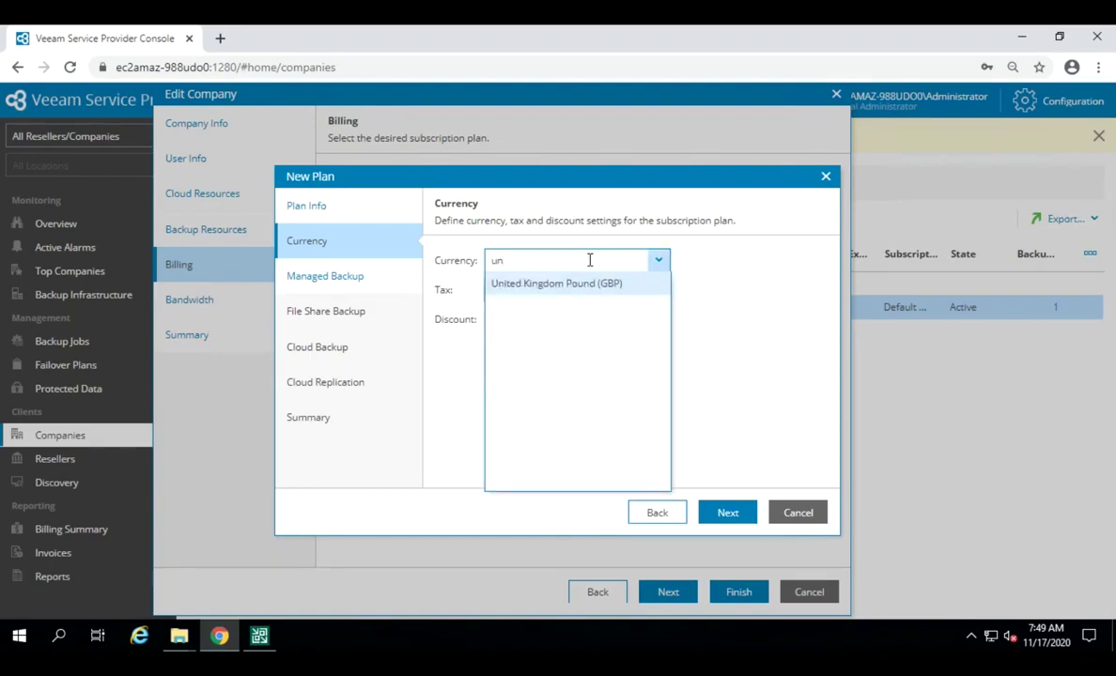
{"action": "key", "text": "BackSpace"}
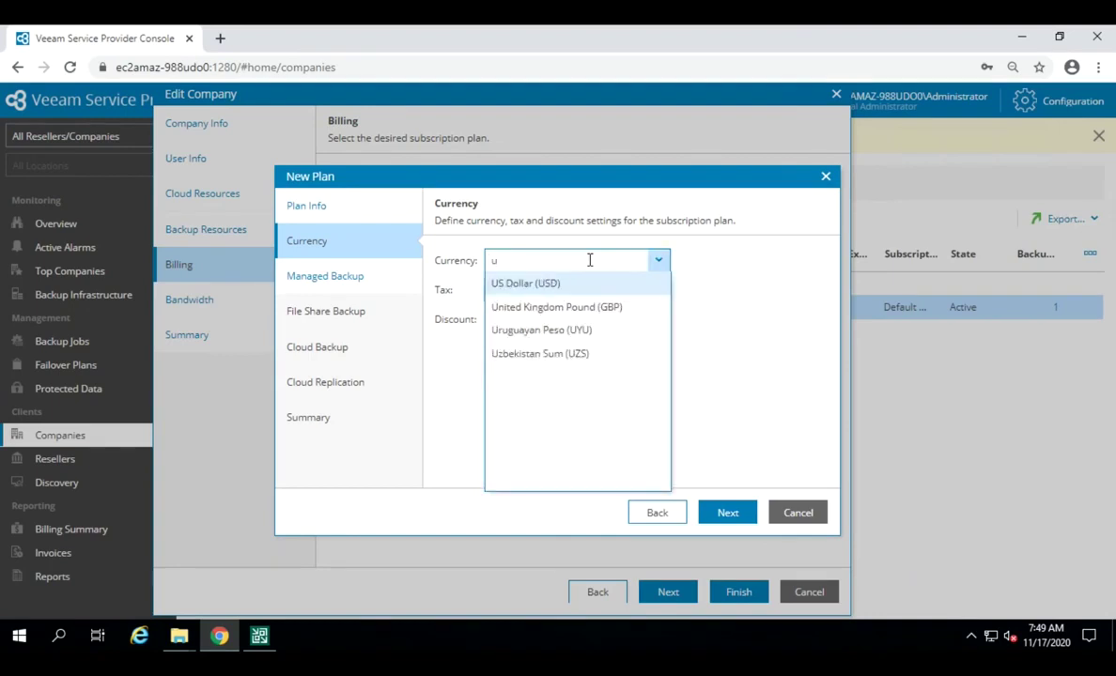
{"action": "left_click", "coordinate": [526, 284]}
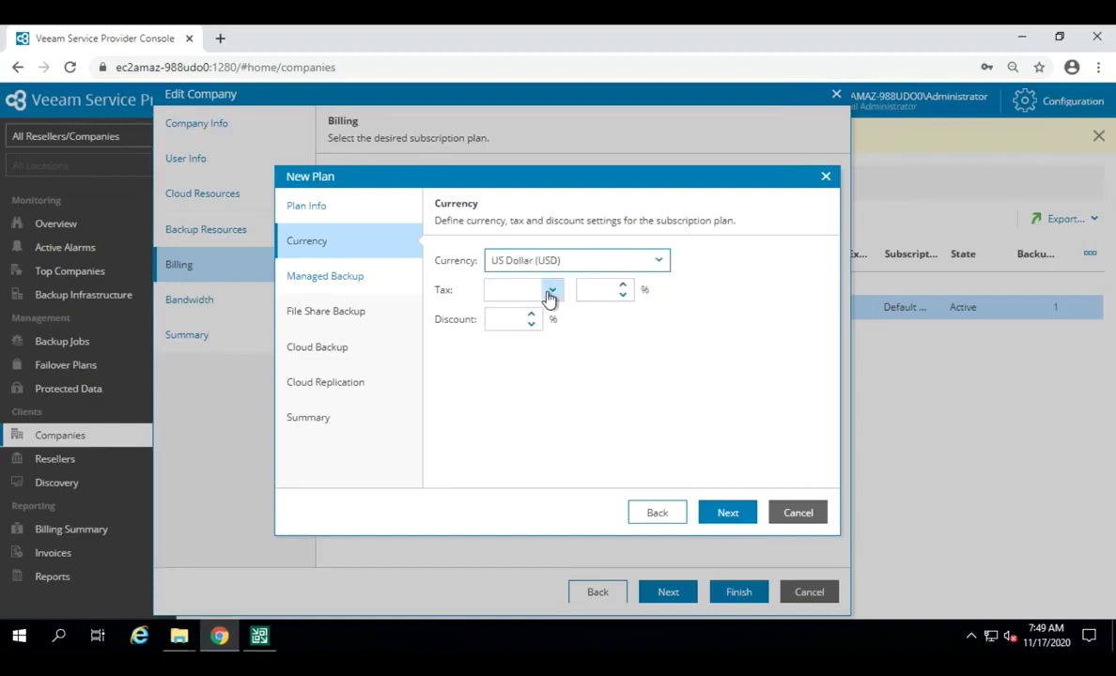
Step: Choose VAT as the tax type, enter a 10% discount and continue to Managed Backup
{"action": "left_click", "coordinate": [550, 294]}
{"action": "left_click", "coordinate": [507, 312]}
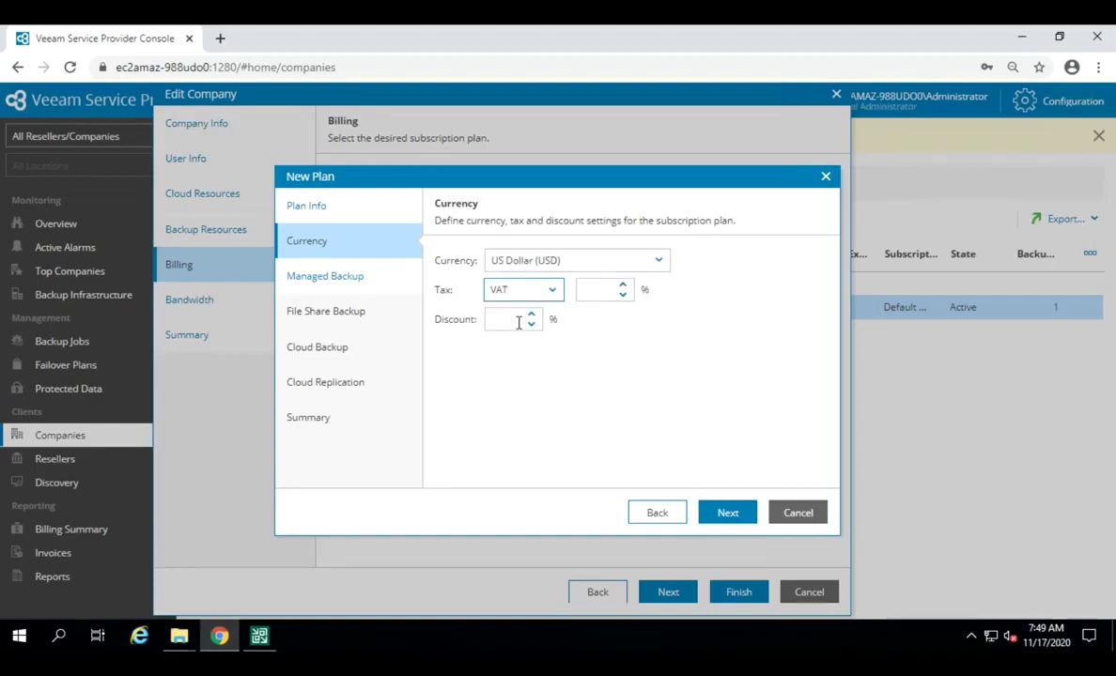
{"action": "left_click", "coordinate": [519, 321]}
{"action": "type", "text": "10"}
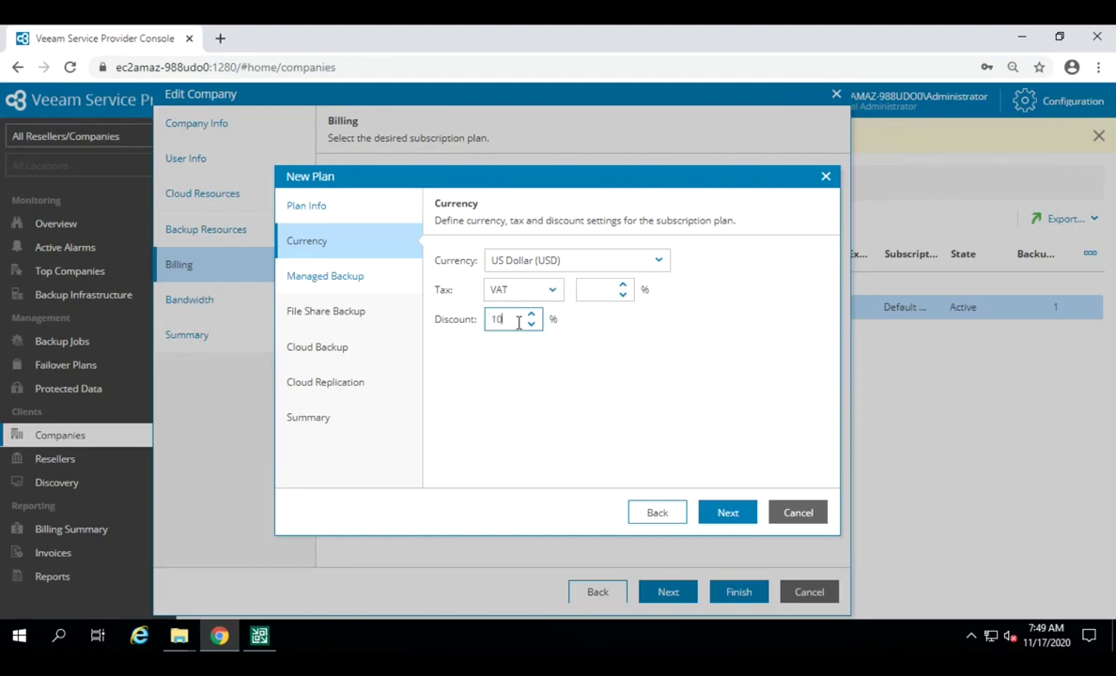
{"action": "left_click", "coordinate": [720, 520]}
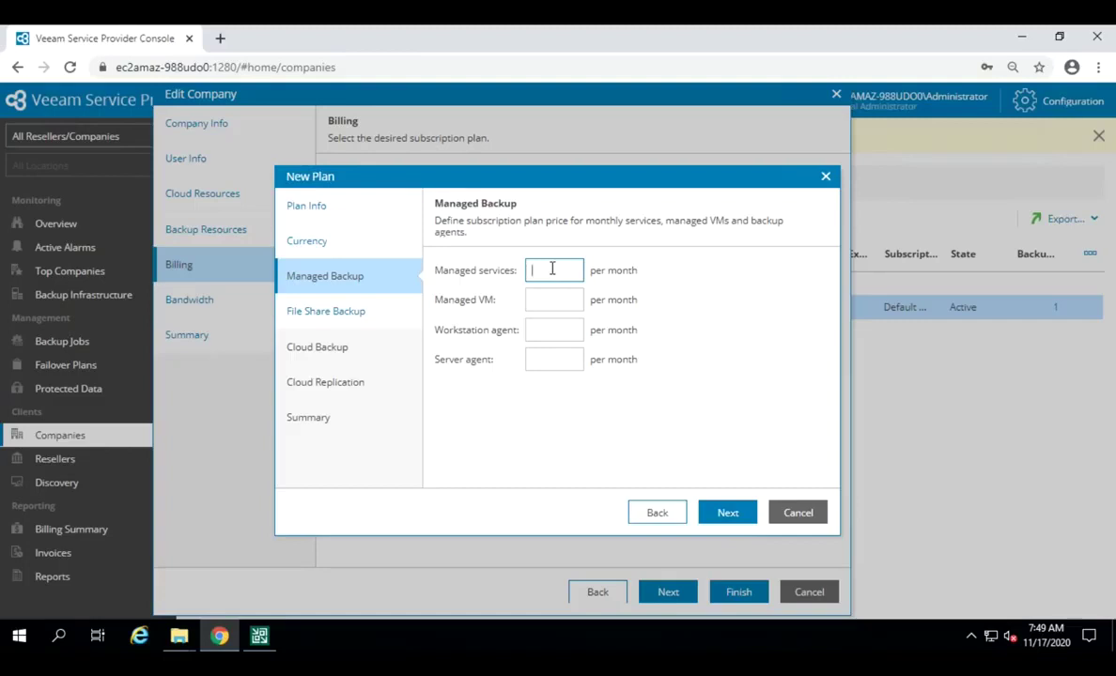
Step: Enter monthly prices of 100 for services, 10 per VM, 5 per workstation agent, 10 per server agent
{"action": "type", "text": "100"}
{"action": "left_click", "coordinate": [542, 302]}
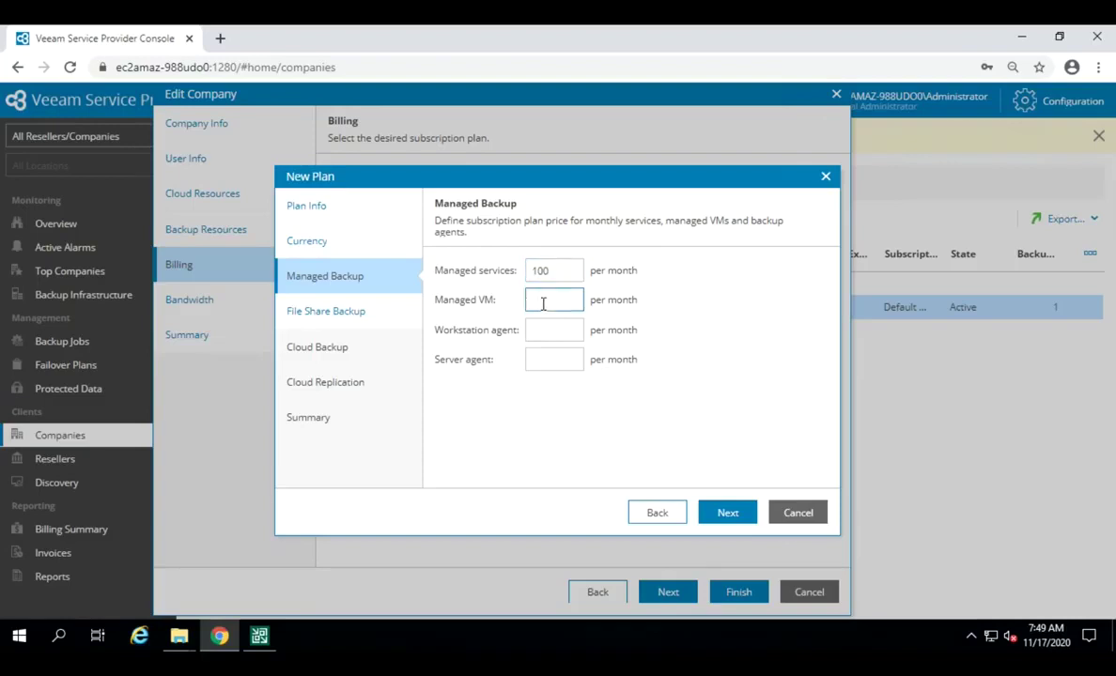
{"action": "type", "text": "10"}
{"action": "left_click", "coordinate": [550, 327]}
{"action": "type", "text": "10"}
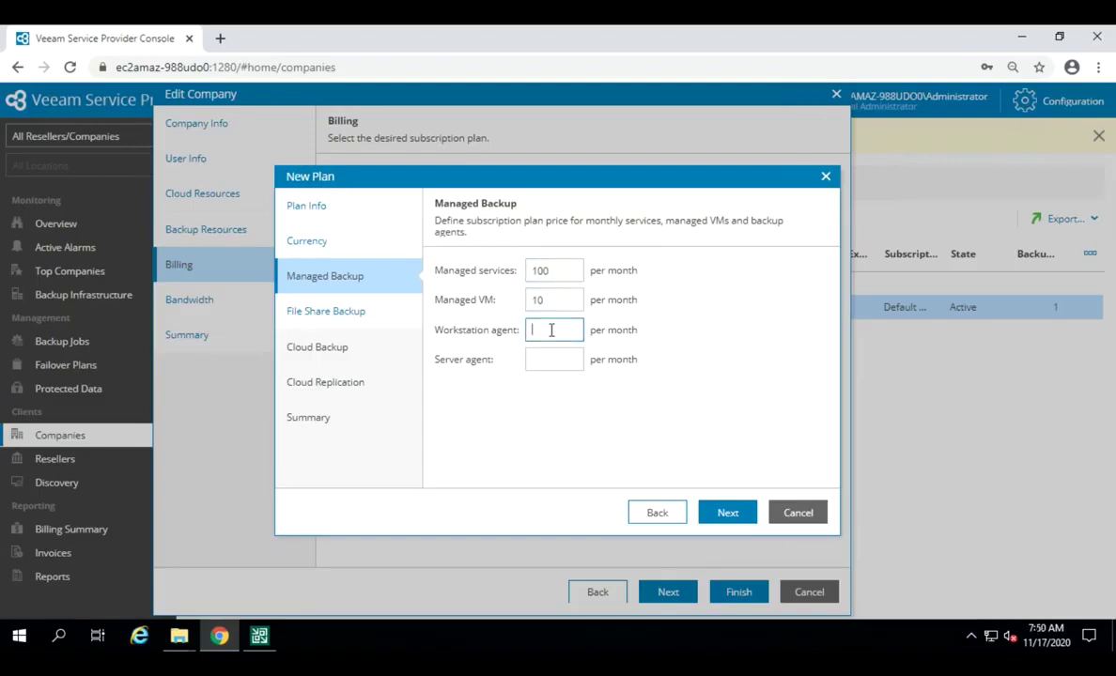
{"action": "key", "text": "BackSpace"}
{"action": "key", "text": "BackSpace"}
{"action": "type", "text": "5"}
{"action": "left_click", "coordinate": [553, 358]}
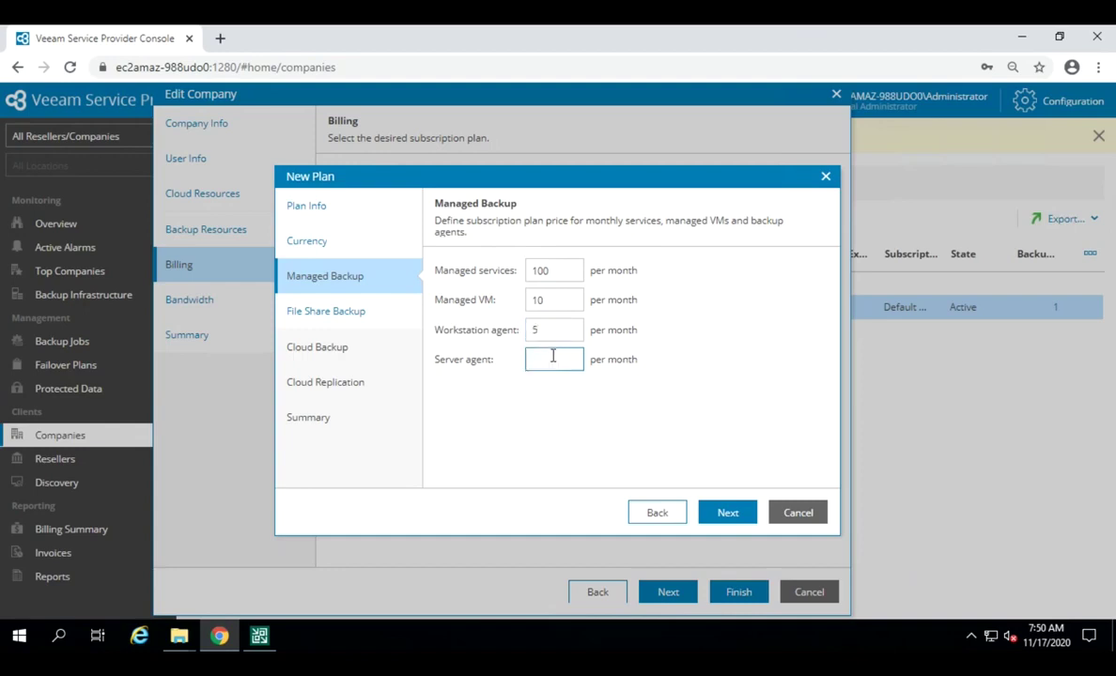
{"action": "type", "text": "10"}
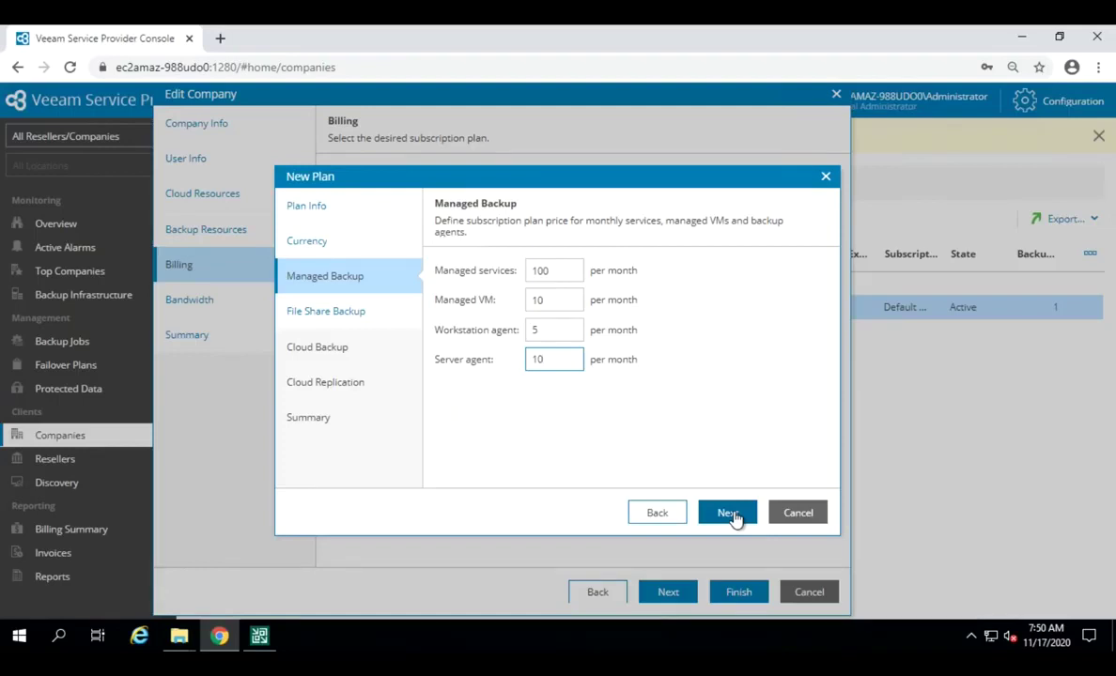
{"action": "left_click", "coordinate": [729, 514]}
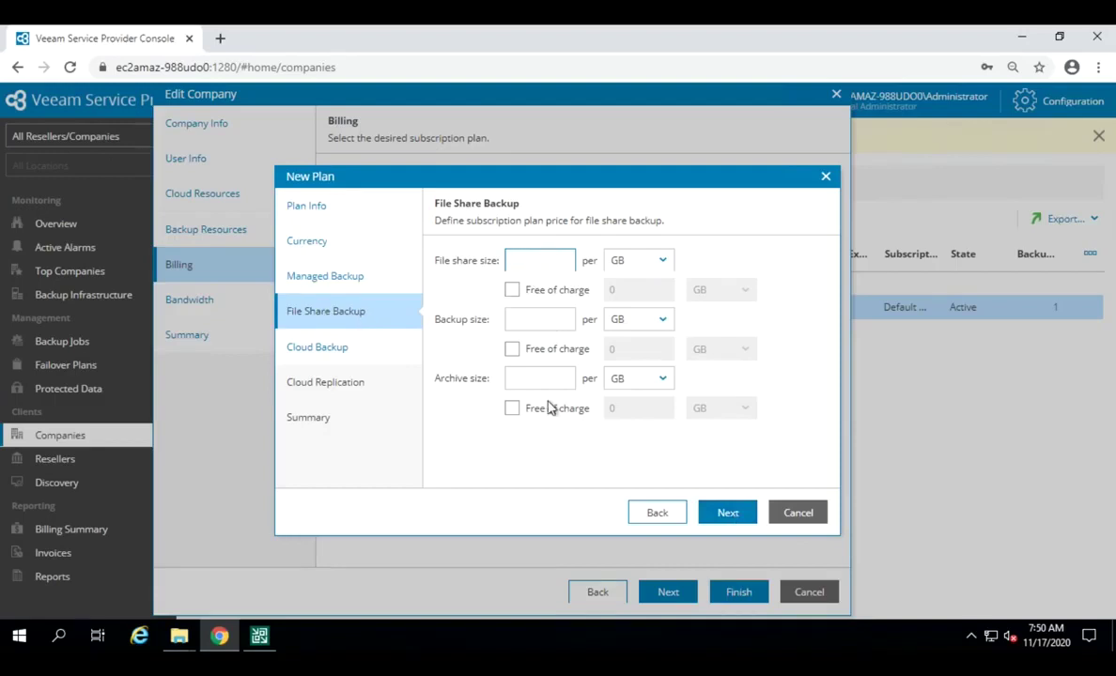
Step: Step past File Share Backup, Cloud Backup and Cloud Replication pricing to the plan summary
{"action": "left_click", "coordinate": [726, 519]}
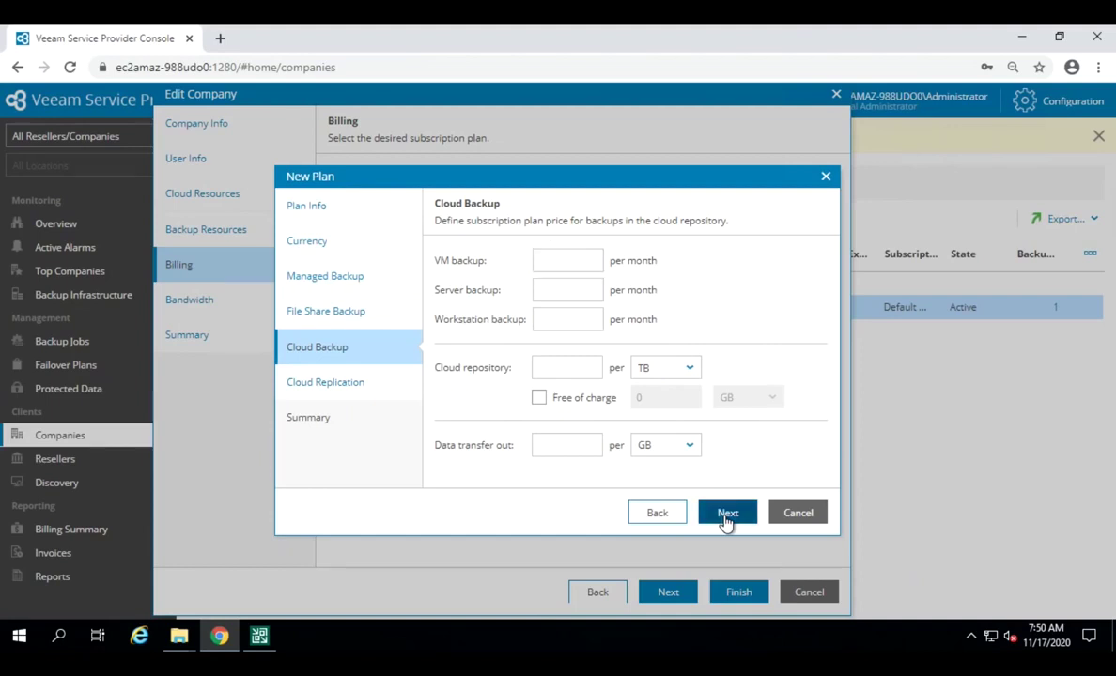
{"action": "left_click", "coordinate": [726, 519]}
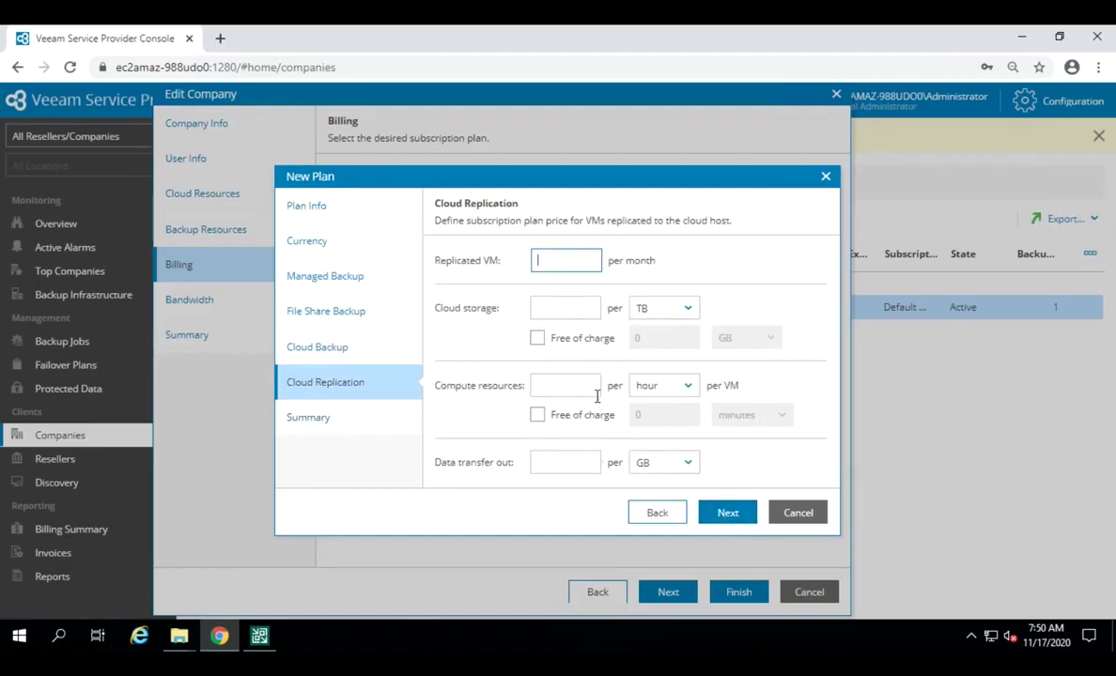
{"action": "left_click", "coordinate": [740, 518]}
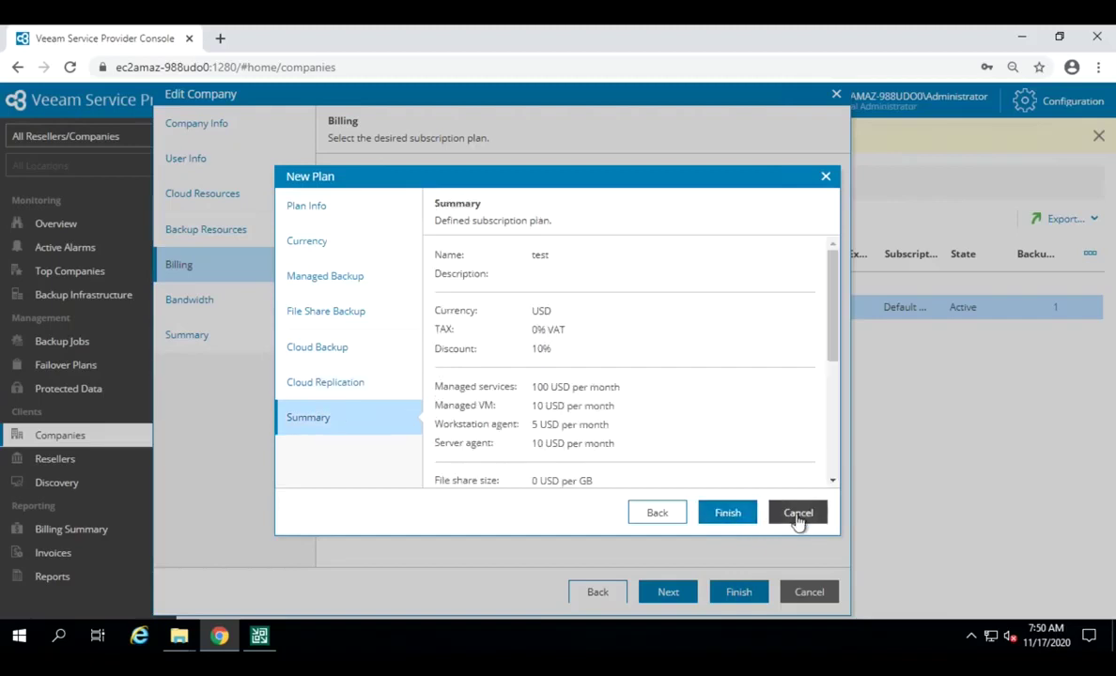
Step: Scroll through the summary, then cancel and confirm discarding the 'test' plan
{"action": "left_click_drag", "start_coordinate": [834, 318], "coordinate": [838, 467]}
{"action": "scroll", "coordinate": [817, 293], "scroll_direction": "up", "scroll_amount": 5}
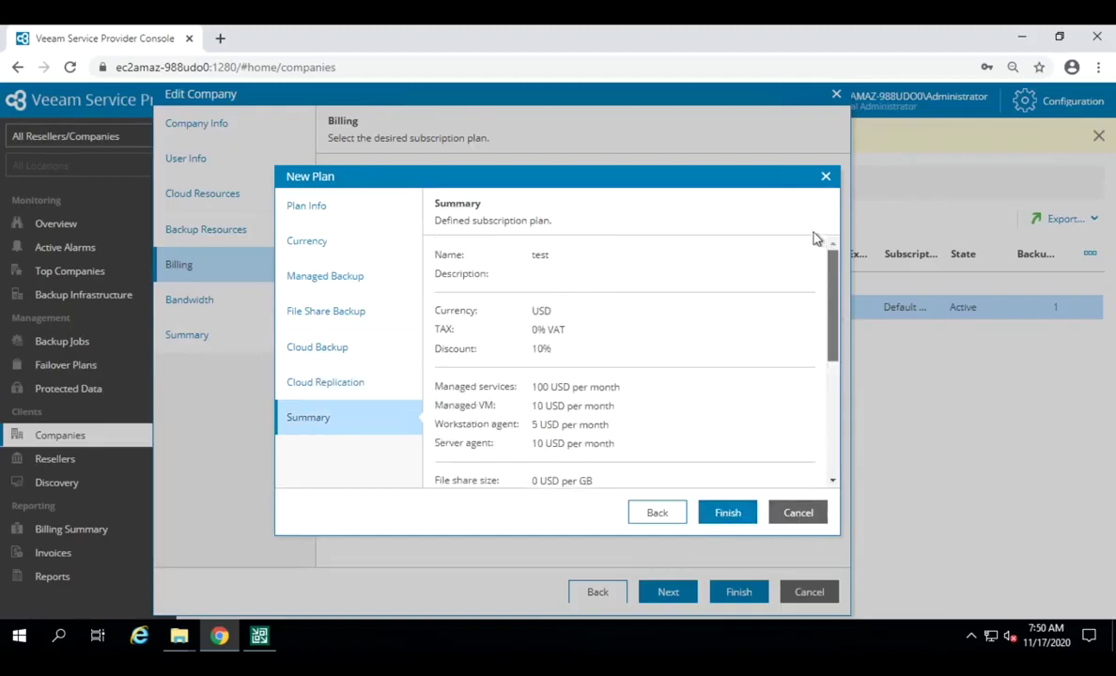
{"action": "scroll", "coordinate": [805, 395], "scroll_direction": "down", "scroll_amount": 5}
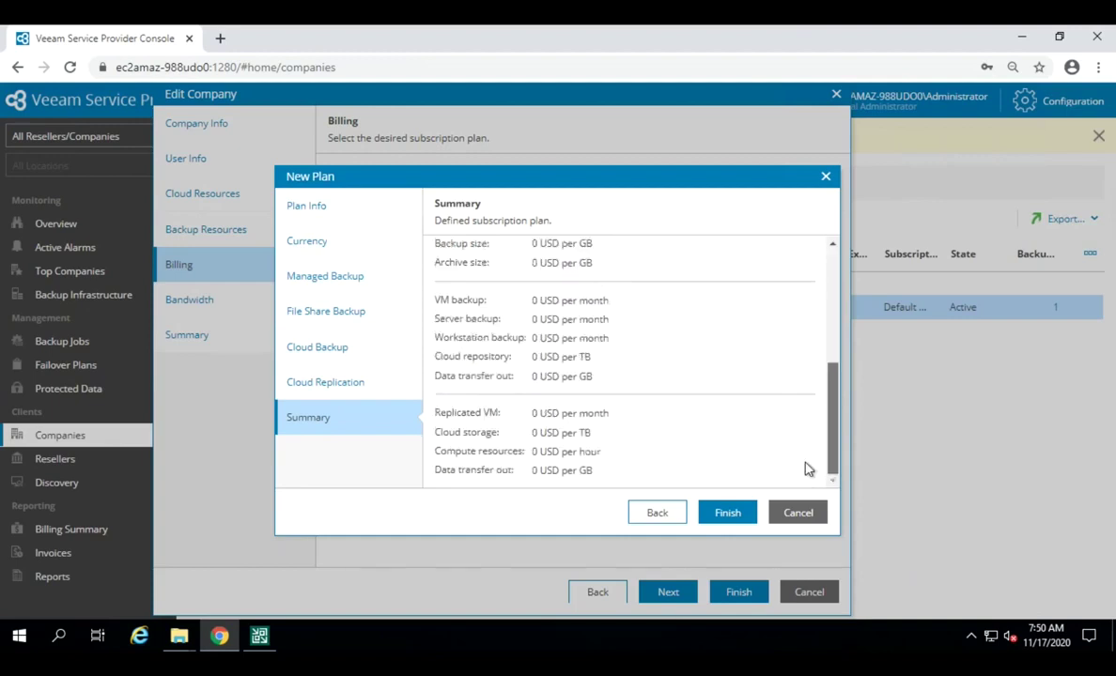
{"action": "left_click", "coordinate": [783, 516]}
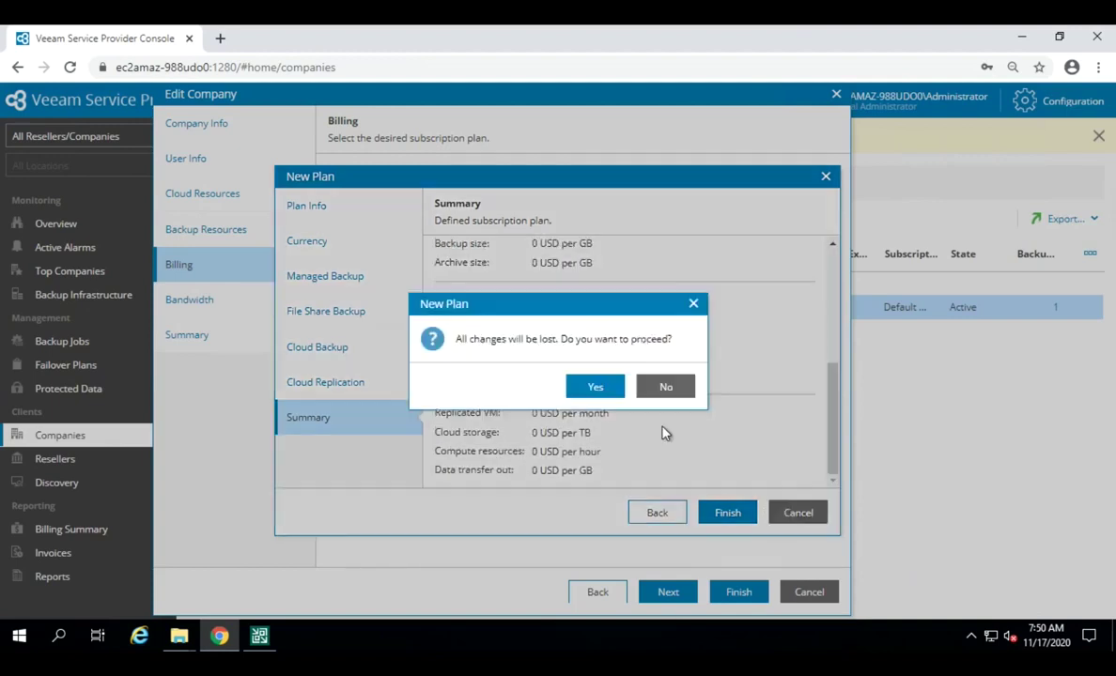
{"action": "left_click", "coordinate": [593, 390]}
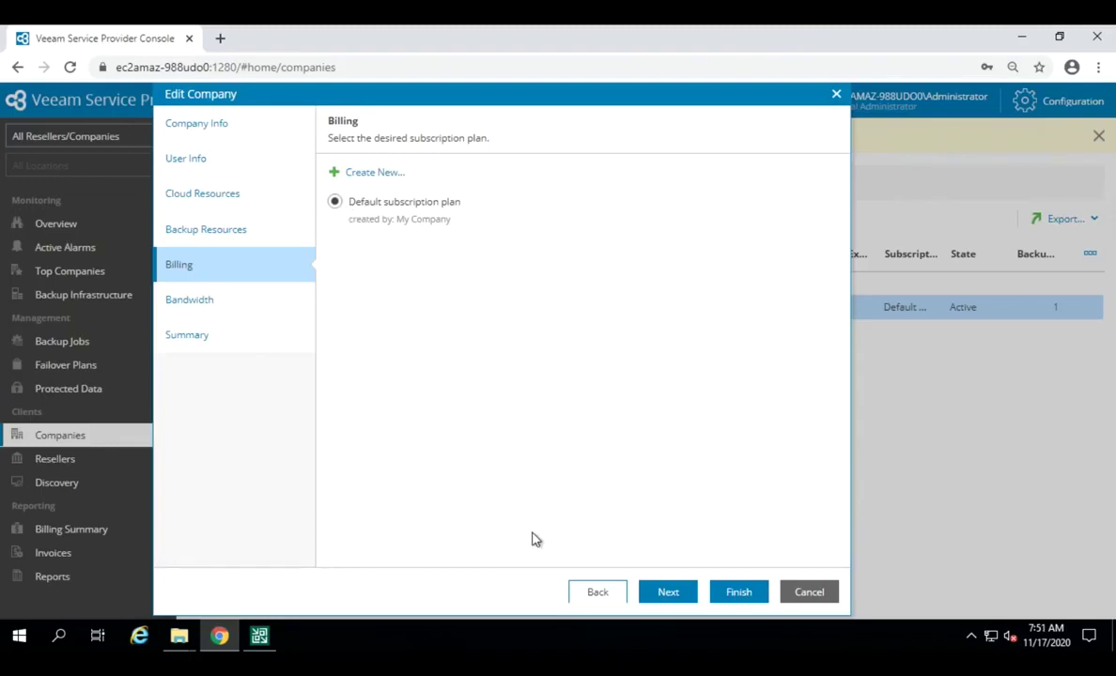
Step: Advance through Bandwidth to Summary, then cancel and confirm discarding the Company1 edits
{"action": "left_click", "coordinate": [673, 606]}
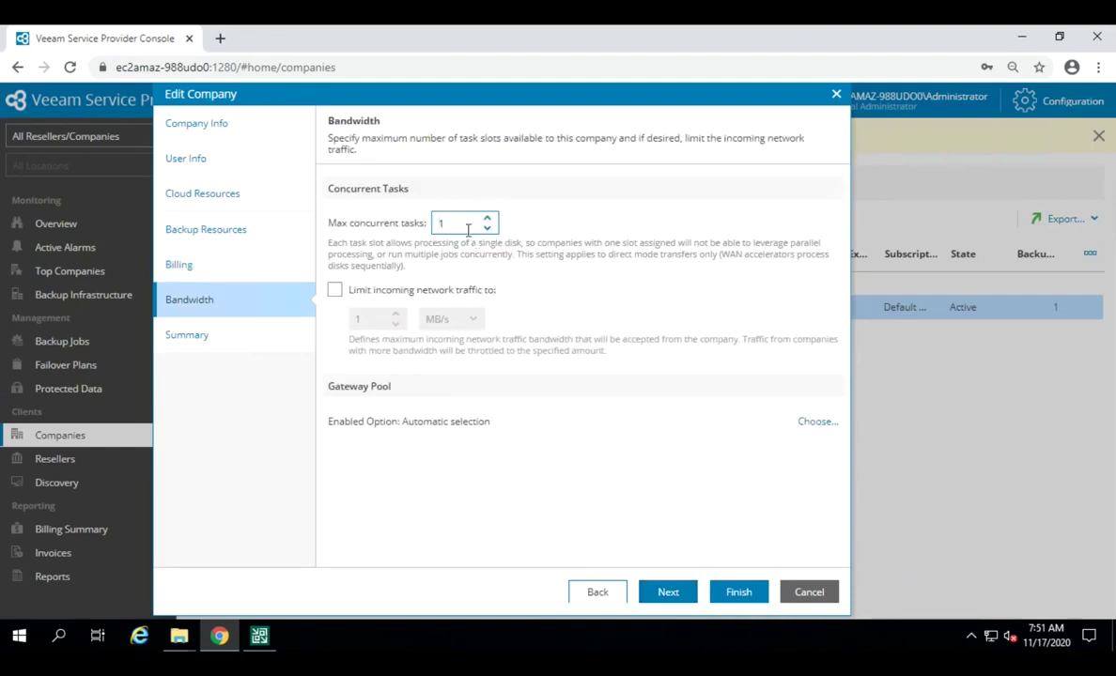
{"action": "left_click", "coordinate": [674, 593]}
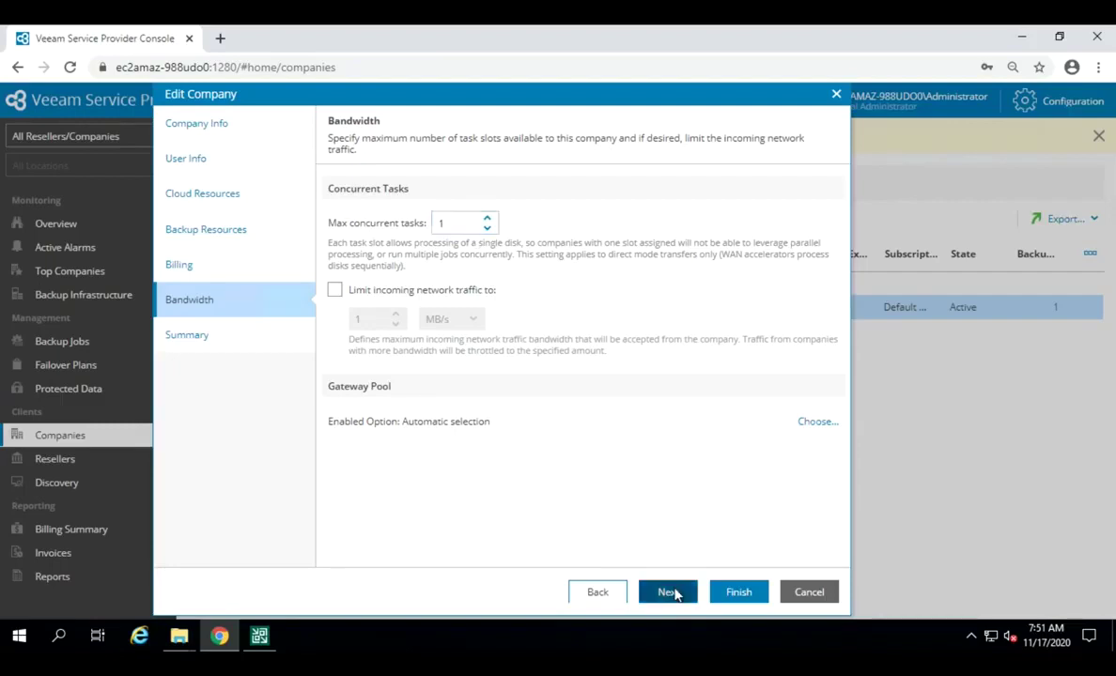
{"action": "left_click", "coordinate": [824, 602]}
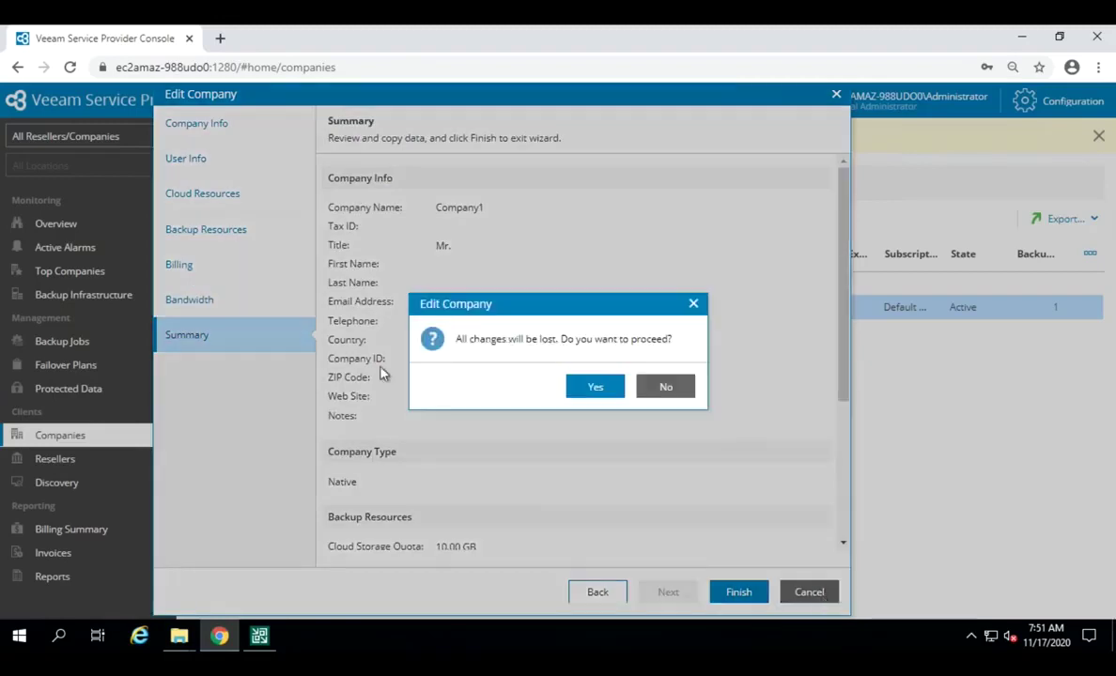
{"action": "left_click", "coordinate": [597, 388]}
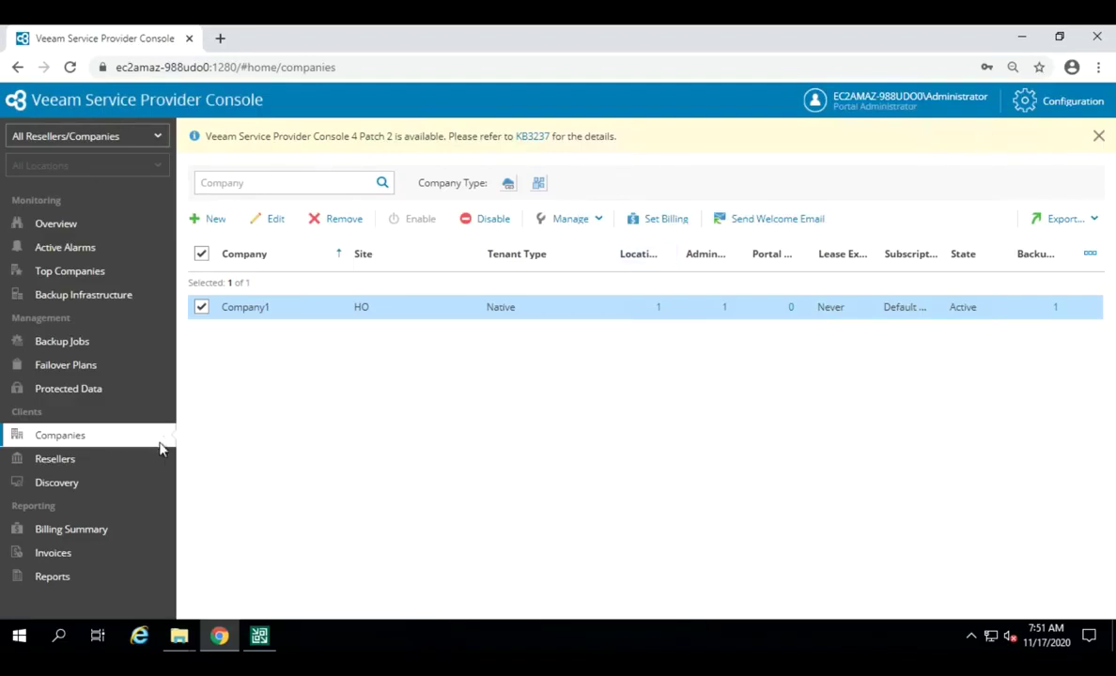
Step: On the Discovery page, select the discovered computer and view its Company1 backup agent with 4 policies
{"action": "left_click", "coordinate": [47, 487]}
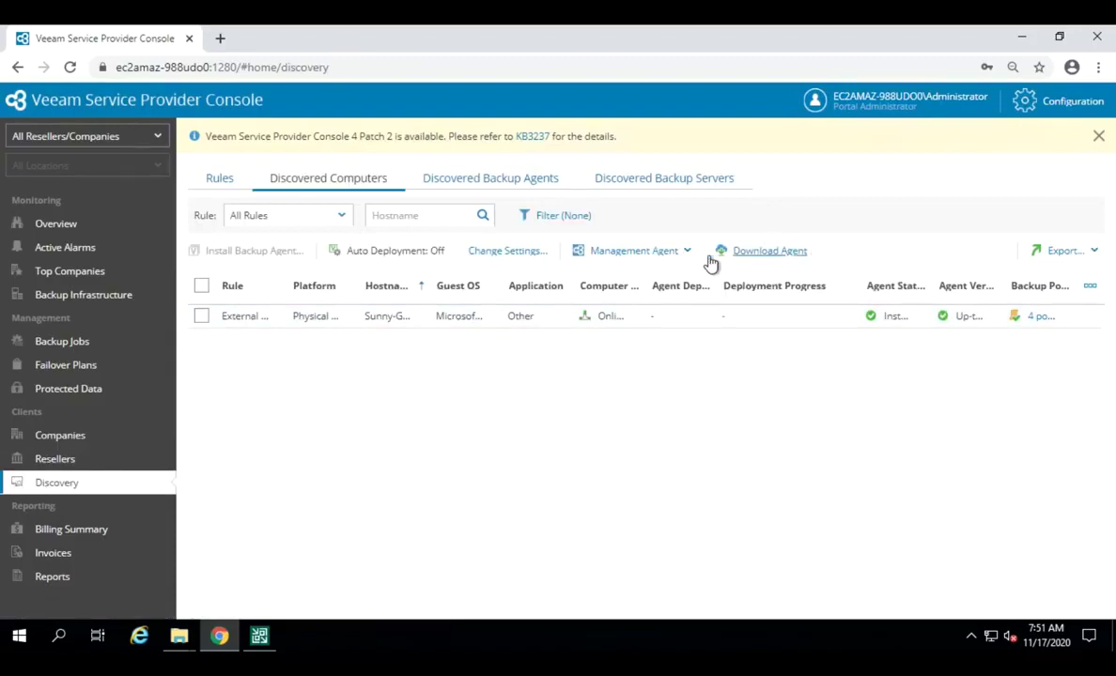
{"action": "left_click", "coordinate": [201, 318]}
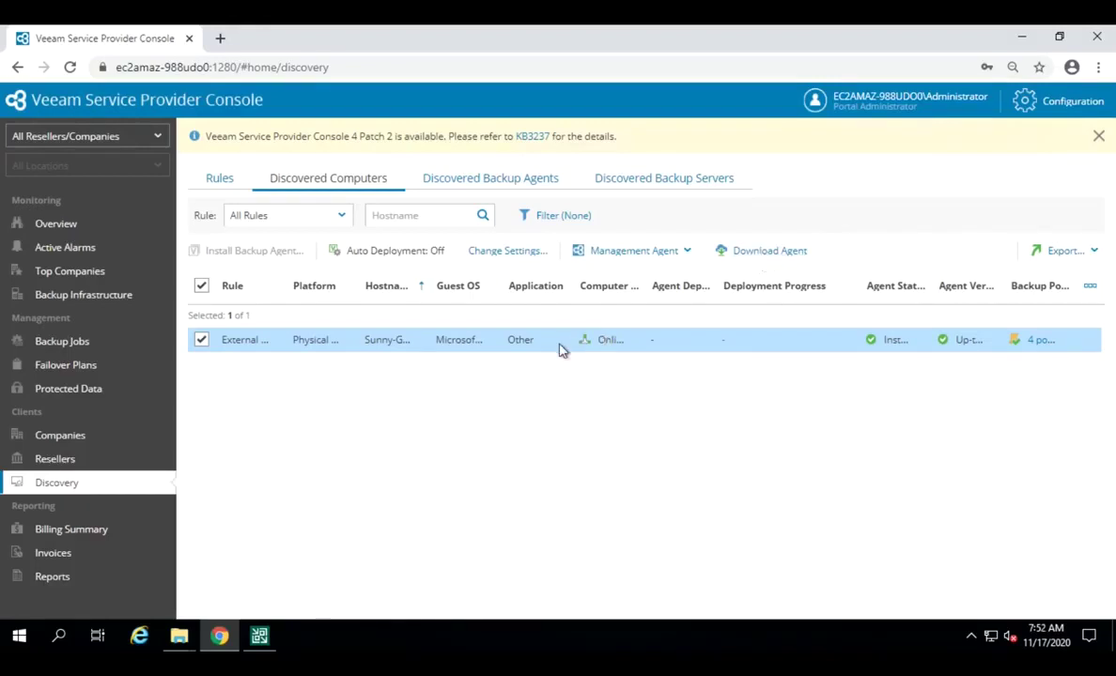
{"action": "left_click", "coordinate": [487, 184]}
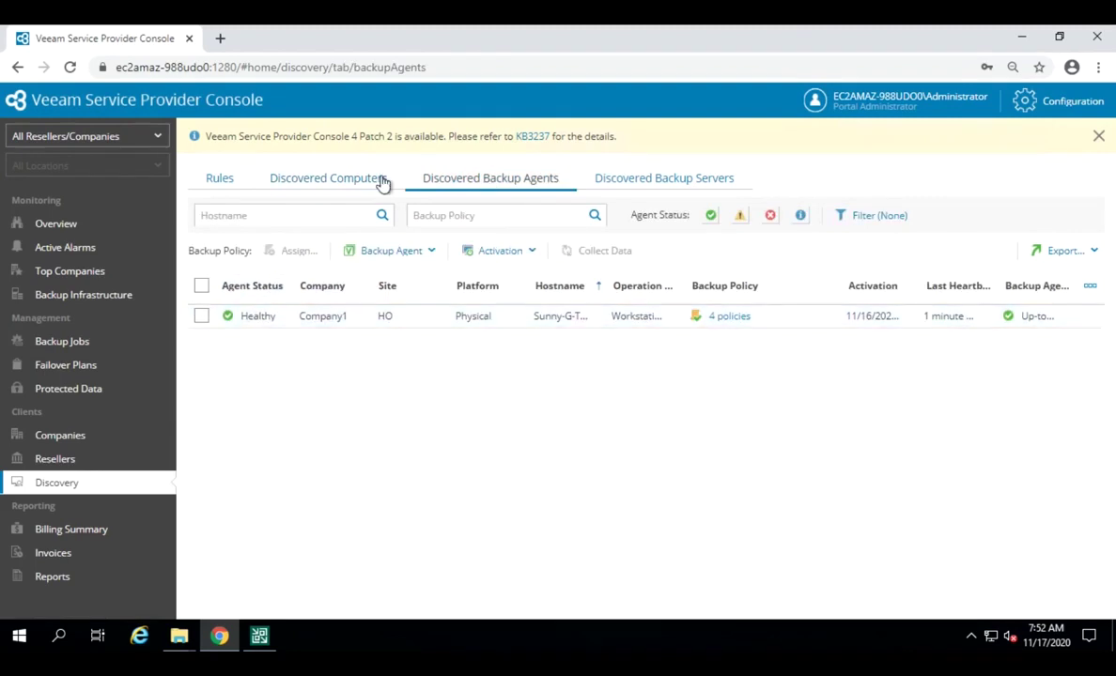
{"action": "left_click", "coordinate": [326, 182]}
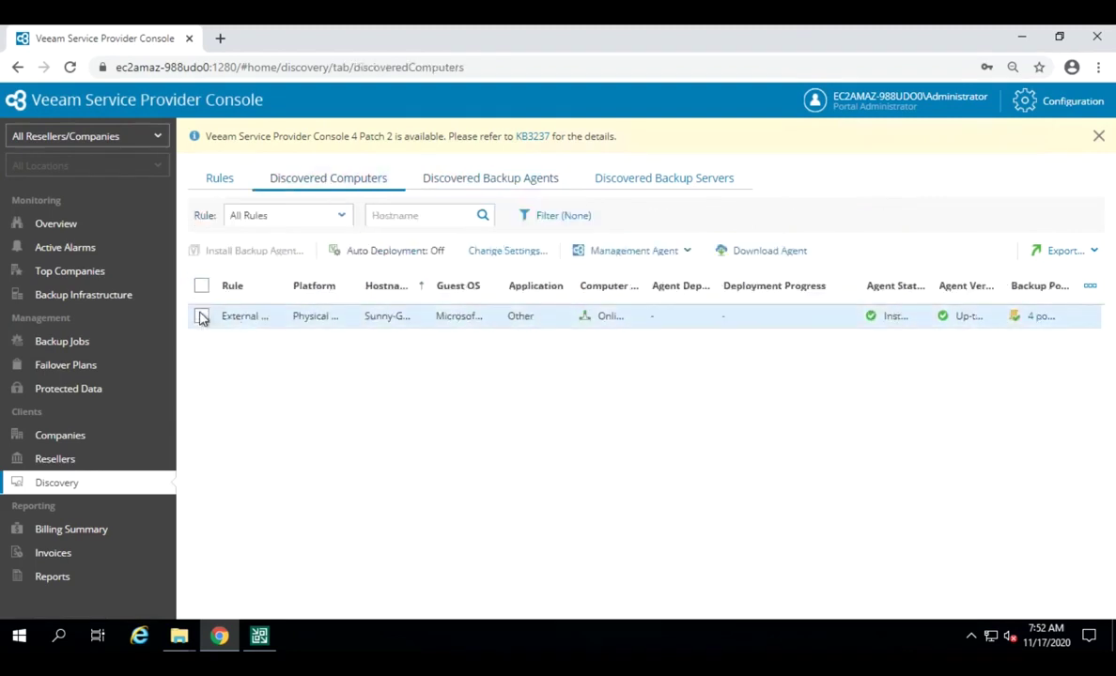
{"action": "left_click", "coordinate": [201, 316]}
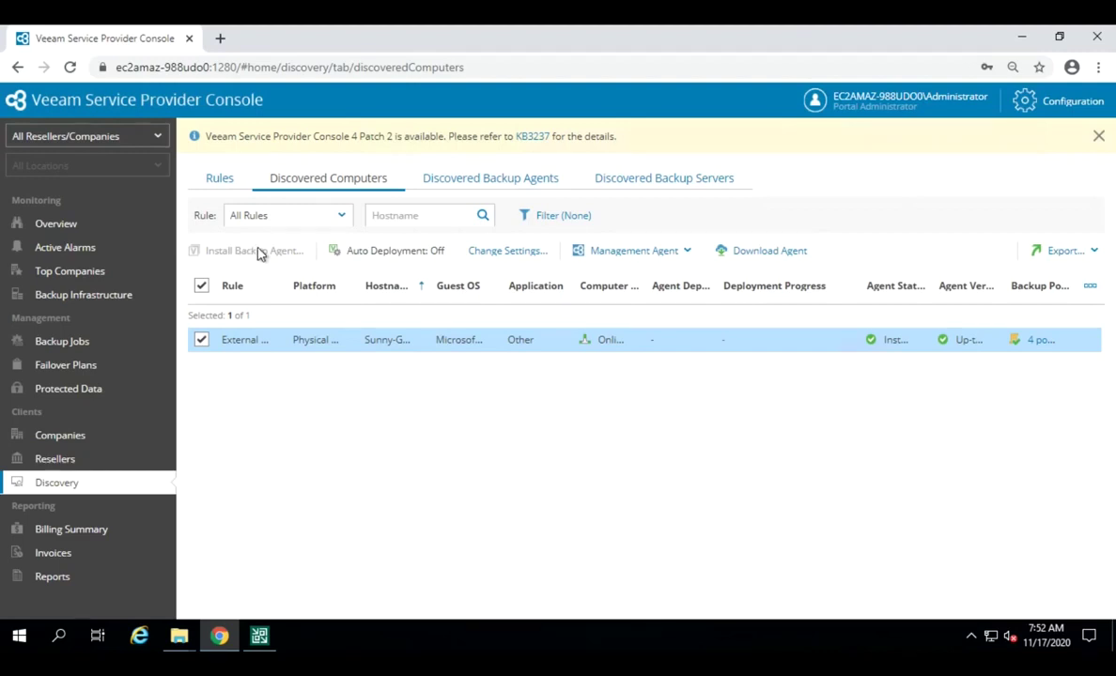
{"action": "left_click", "coordinate": [457, 184]}
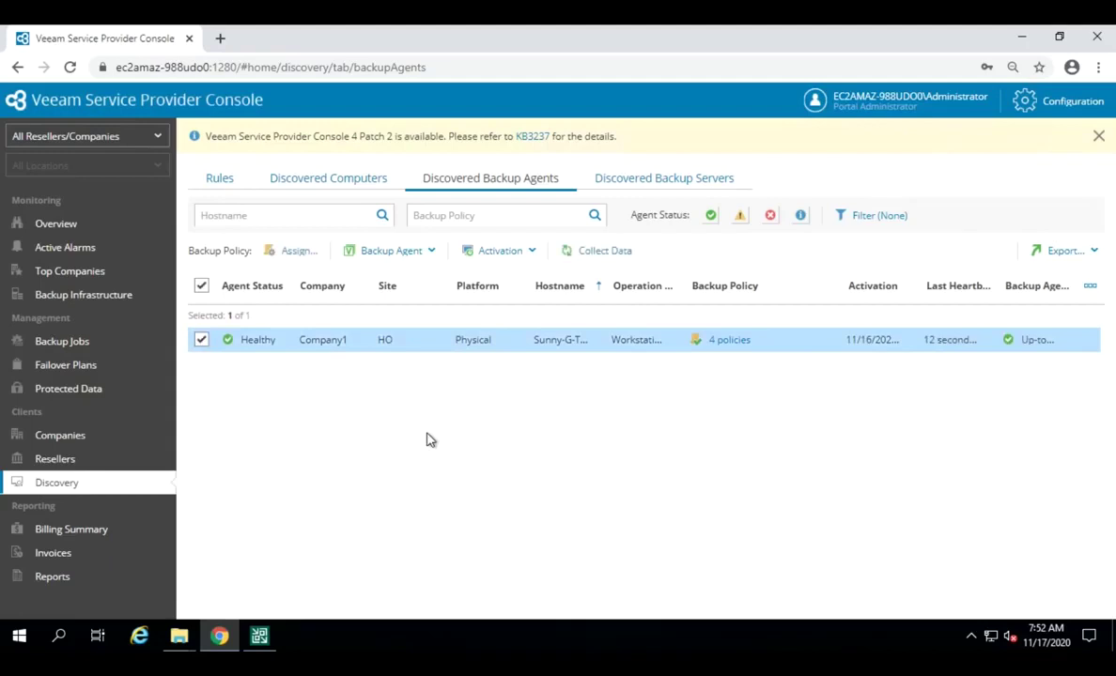
{"action": "left_click", "coordinate": [427, 263]}
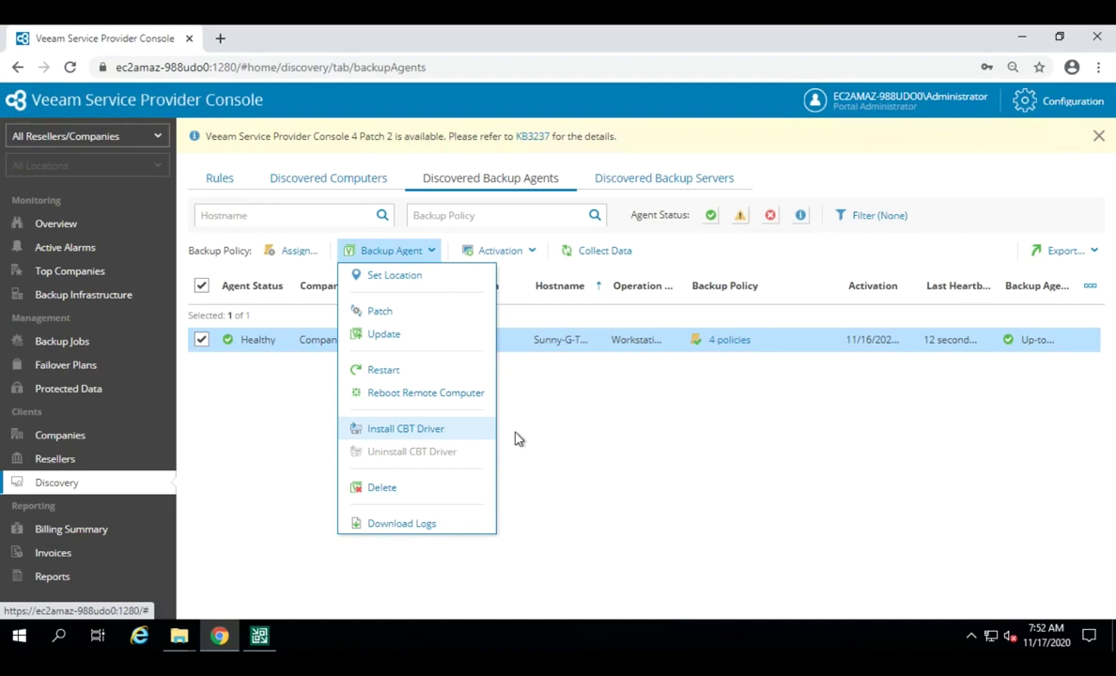
{"action": "left_click", "coordinate": [504, 251]}
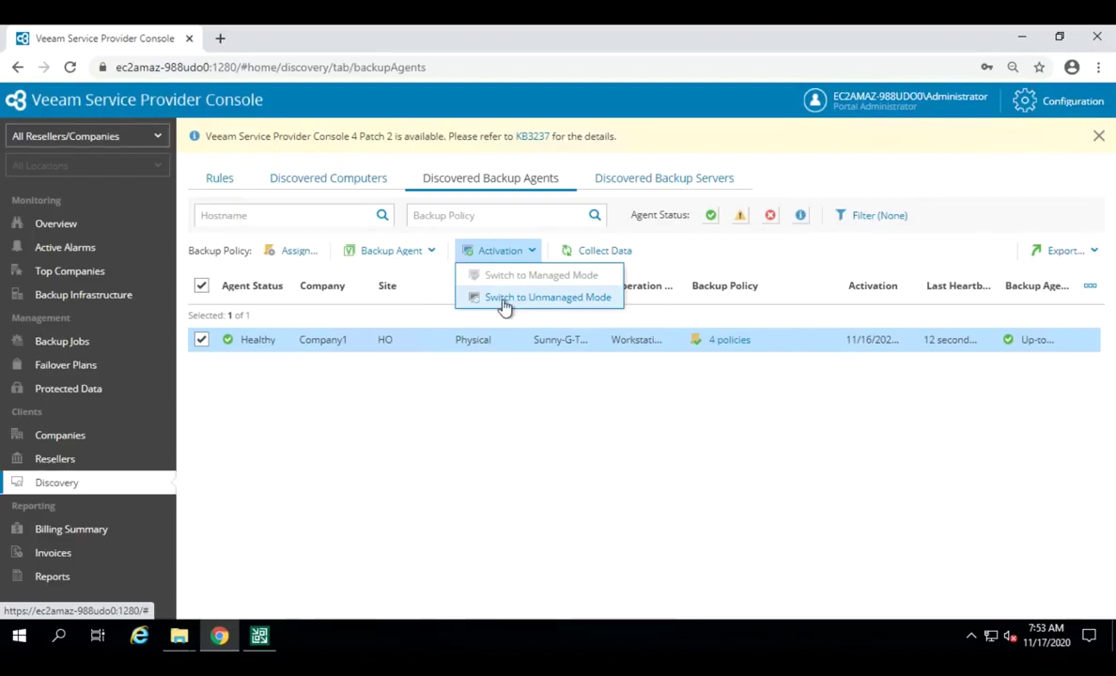
{"action": "left_click", "coordinate": [561, 470]}
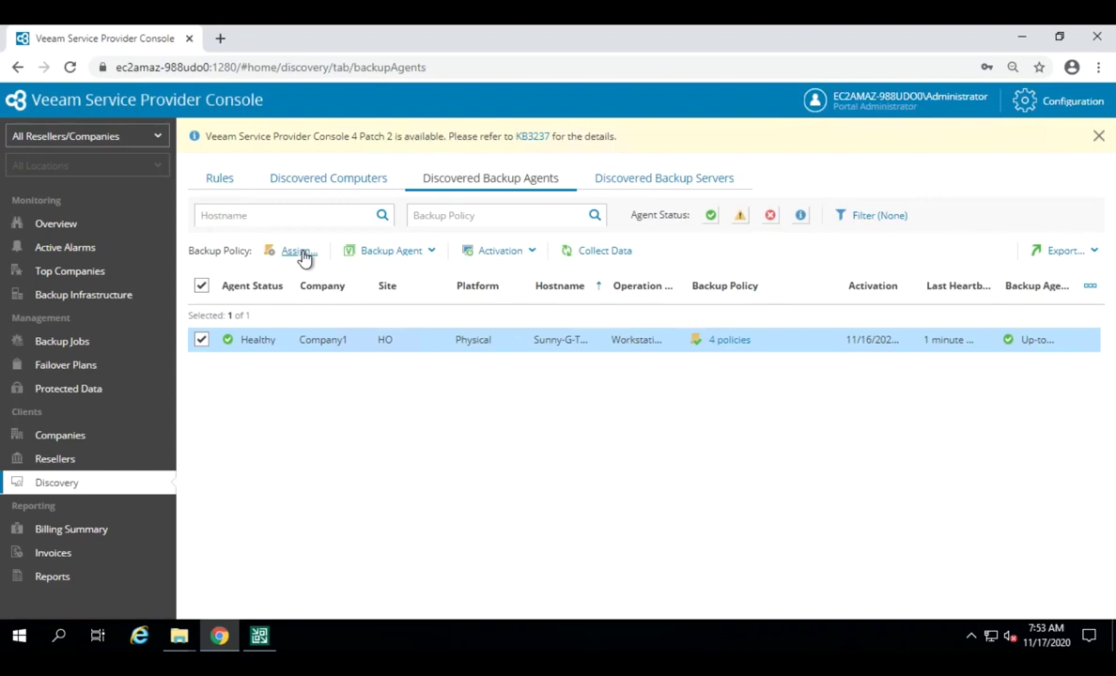
Step: Open the assignable backup policies and leave only Custom-workstation selected
{"action": "left_click", "coordinate": [296, 251]}
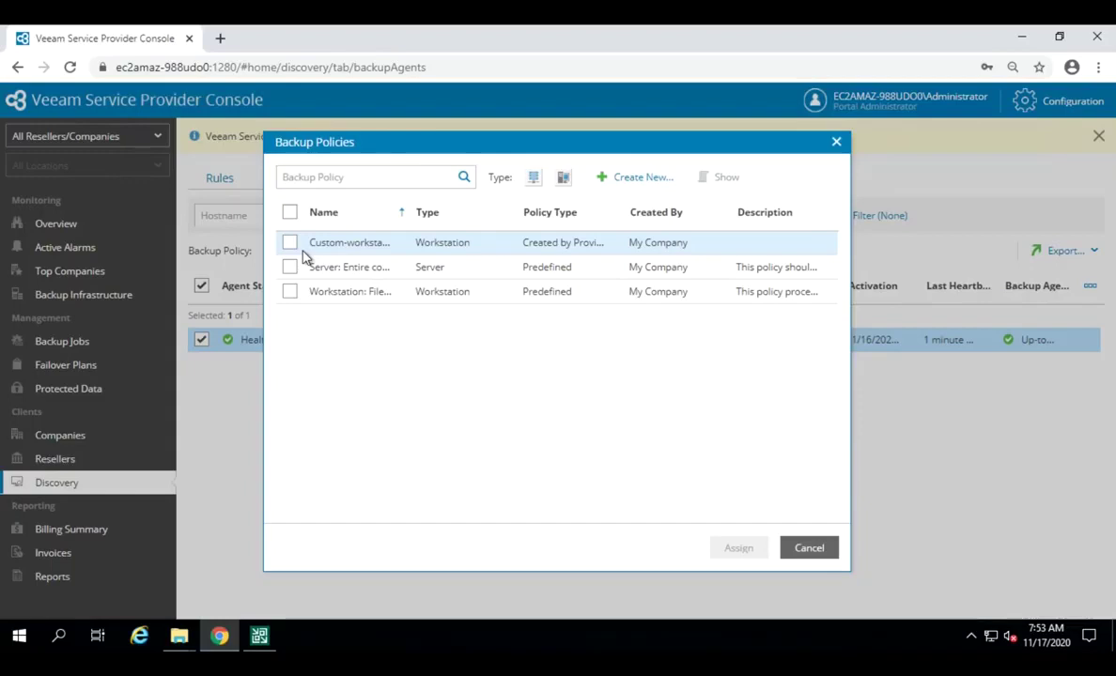
{"action": "left_click", "coordinate": [293, 246]}
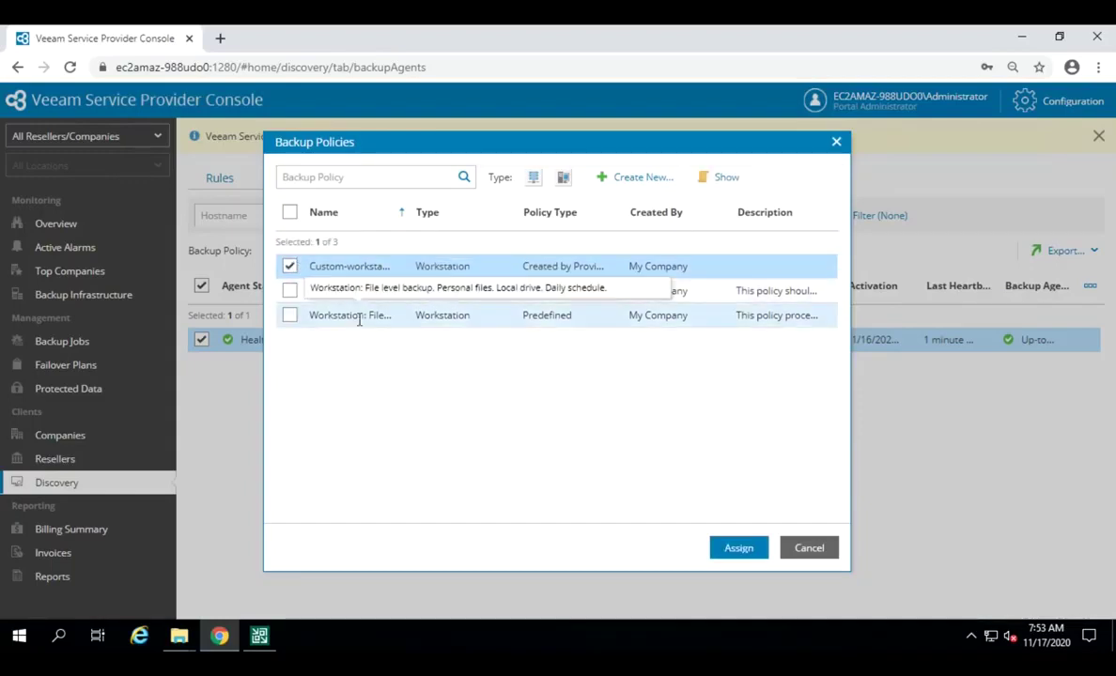
{"action": "left_click", "coordinate": [290, 291]}
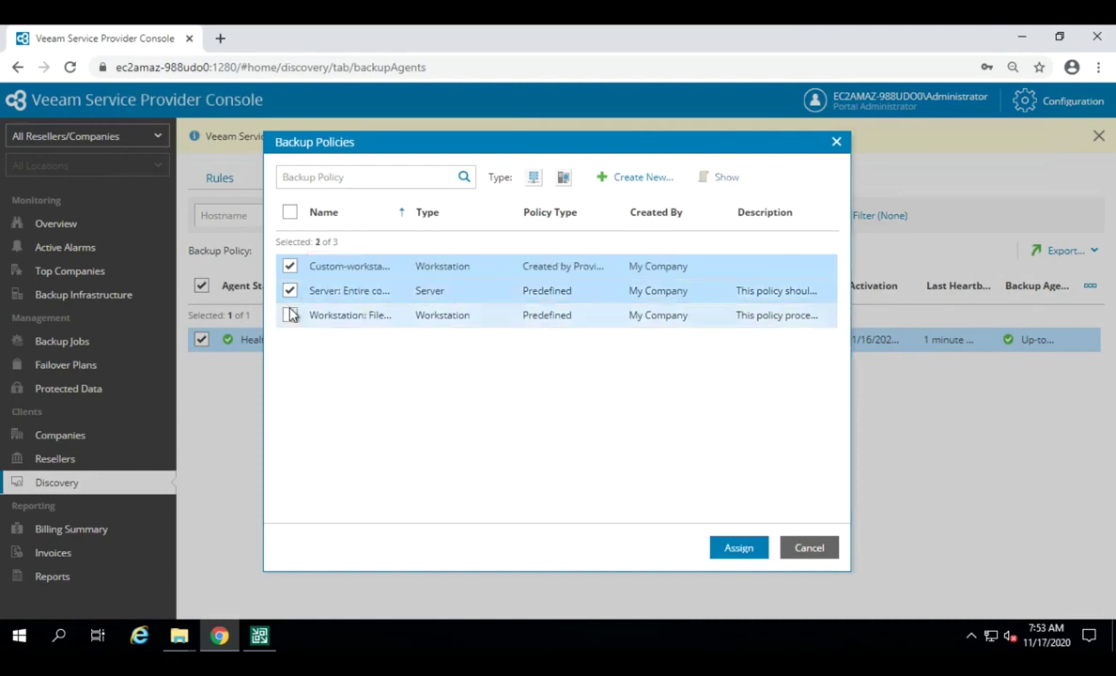
{"action": "left_click", "coordinate": [290, 314]}
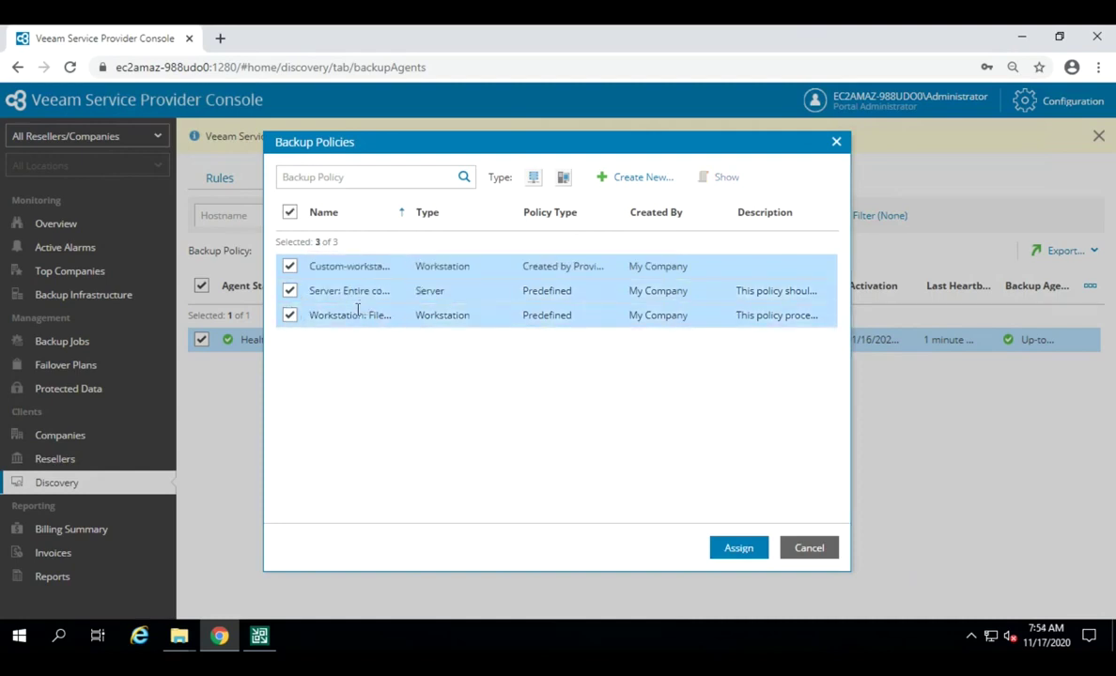
{"action": "left_click", "coordinate": [291, 291]}
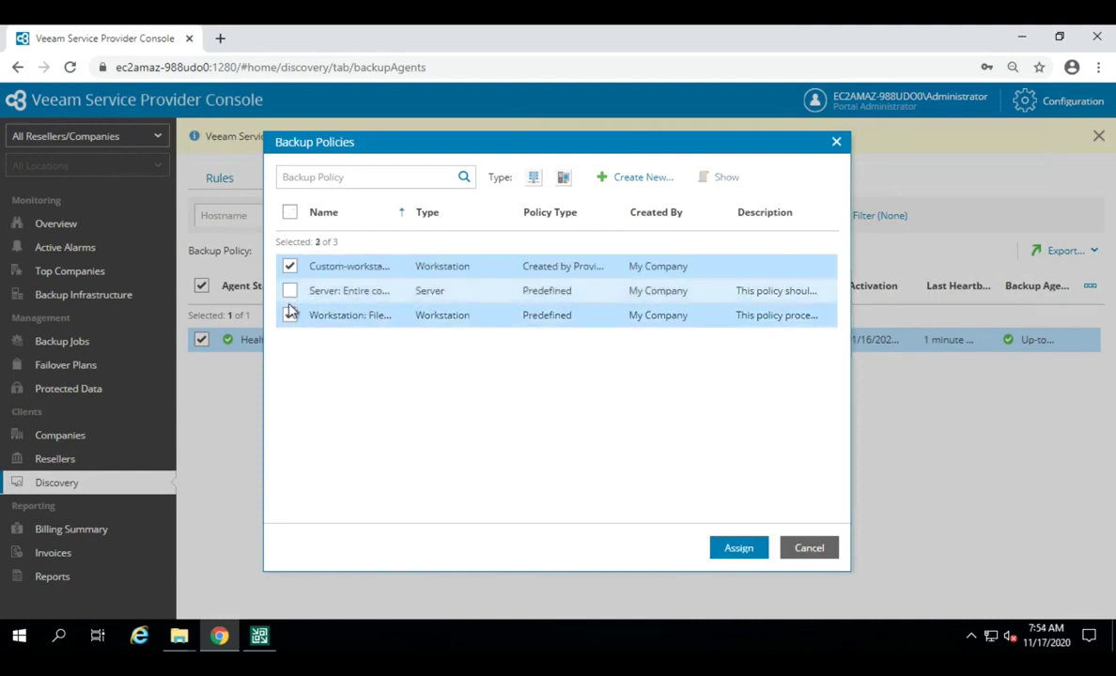
{"action": "left_click", "coordinate": [290, 314]}
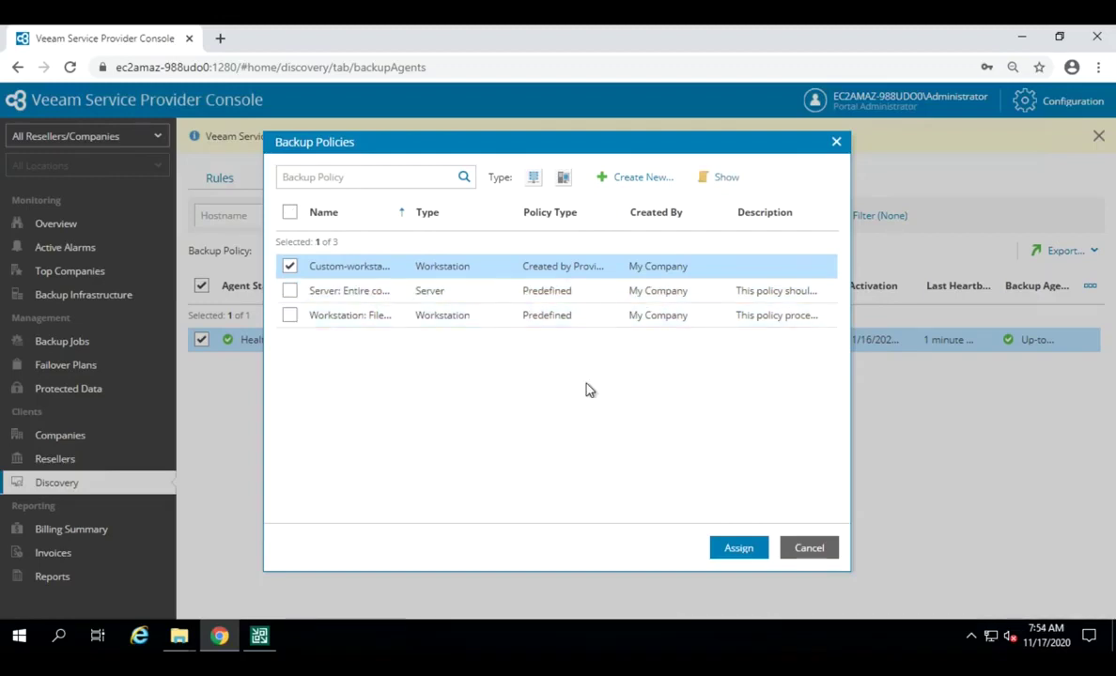
Step: Review Custom-workstation's settings summary, including the c:\testaws included path, and close it
{"action": "left_click", "coordinate": [724, 187]}
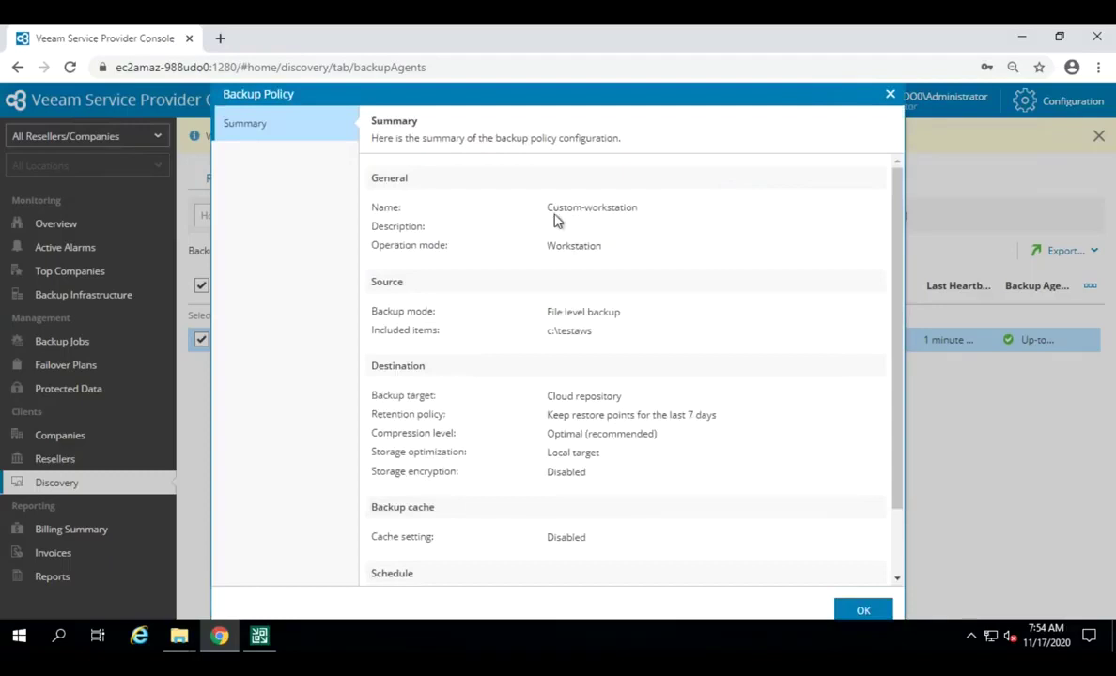
{"action": "left_click_drag", "start_coordinate": [551, 209], "coordinate": [630, 257]}
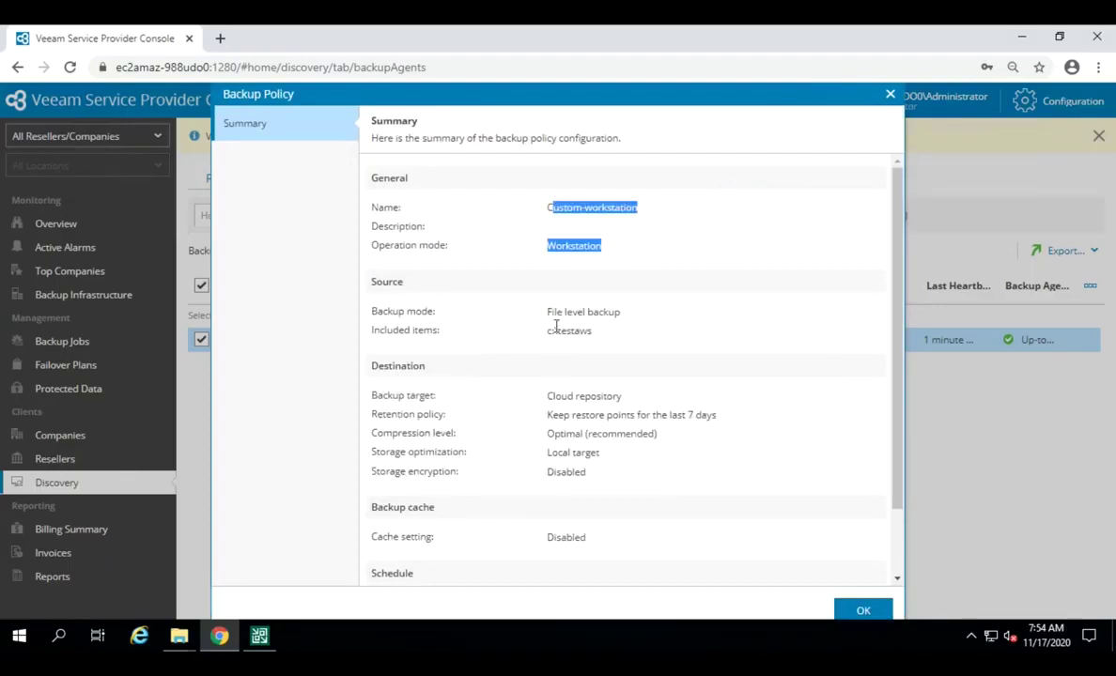
{"action": "left_click_drag", "start_coordinate": [554, 331], "coordinate": [630, 340]}
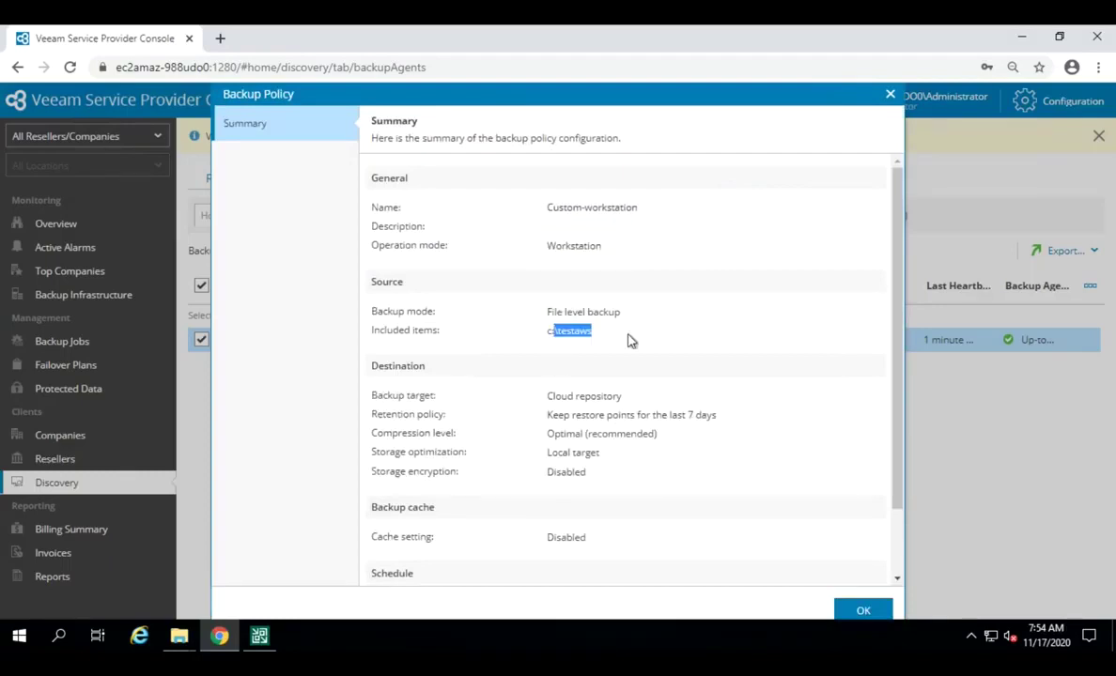
{"action": "left_click", "coordinate": [589, 348]}
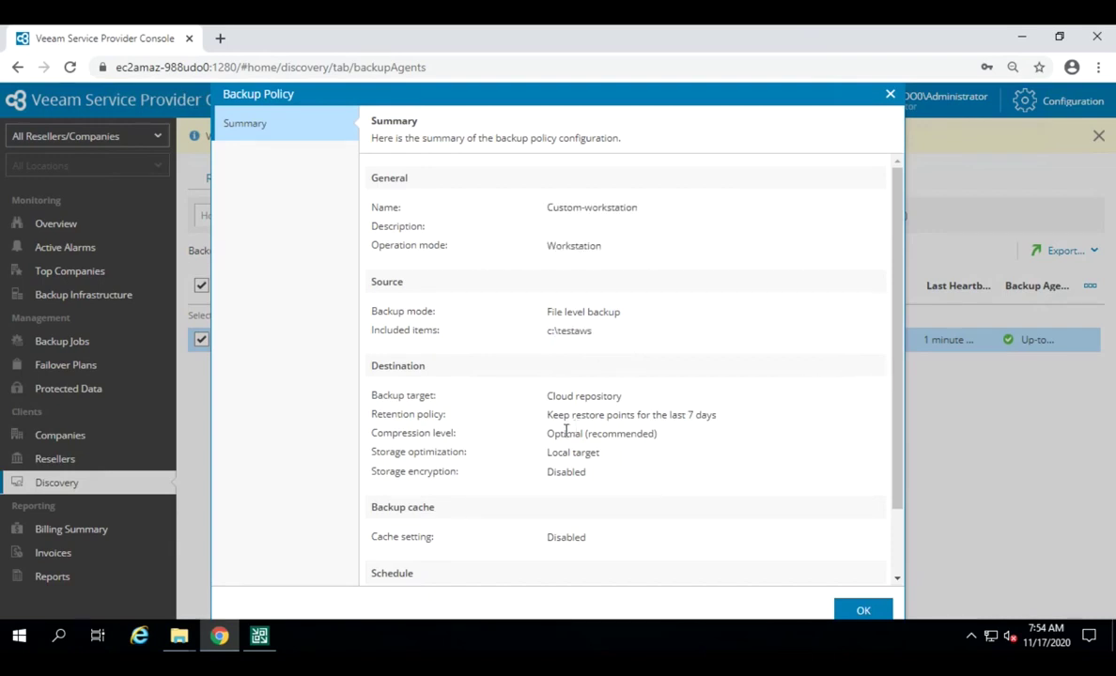
{"action": "left_click", "coordinate": [863, 610]}
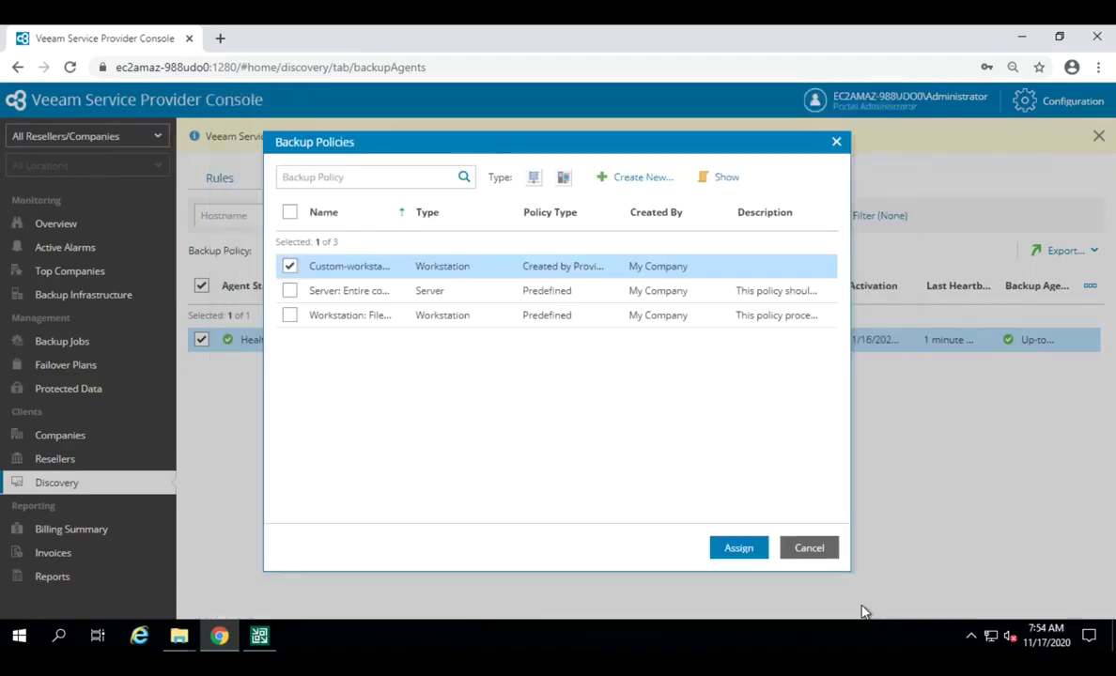
Step: Create a new public backup policy named 'test' as a Workstation policy
{"action": "left_click", "coordinate": [635, 182]}
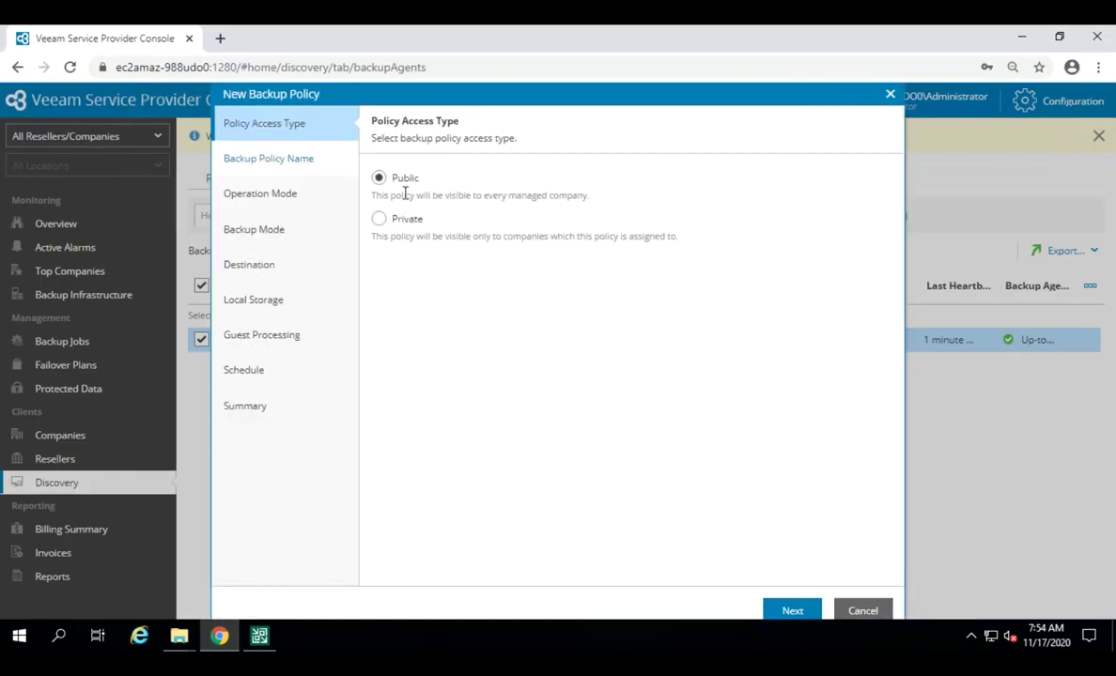
{"action": "left_click", "coordinate": [800, 613]}
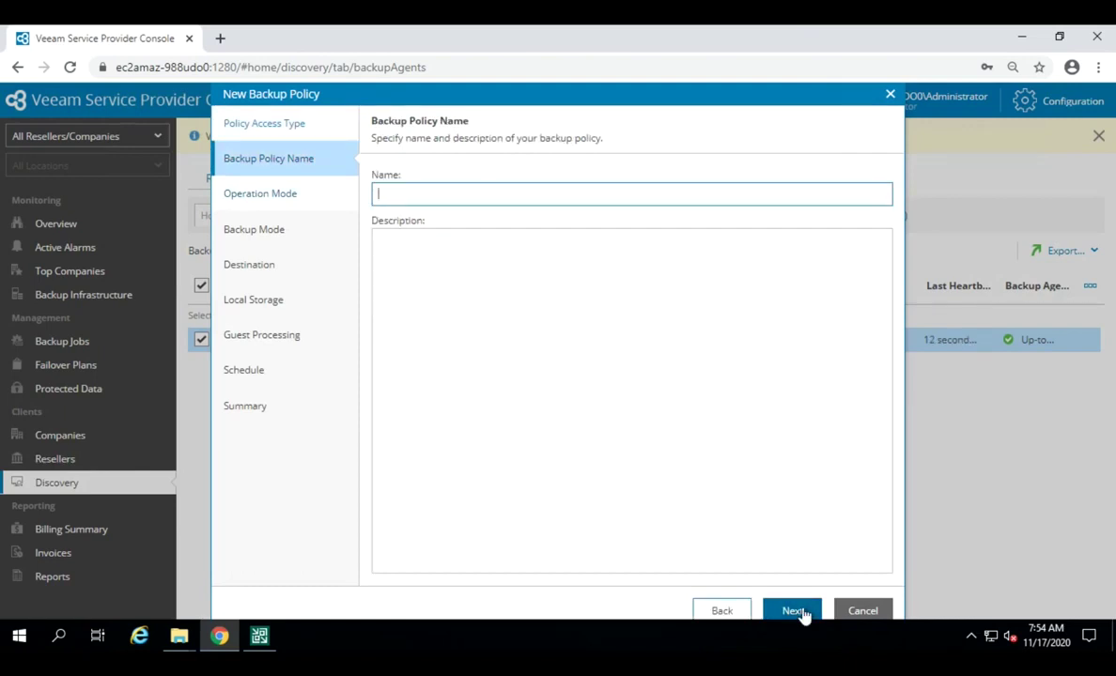
{"action": "type", "text": "test"}
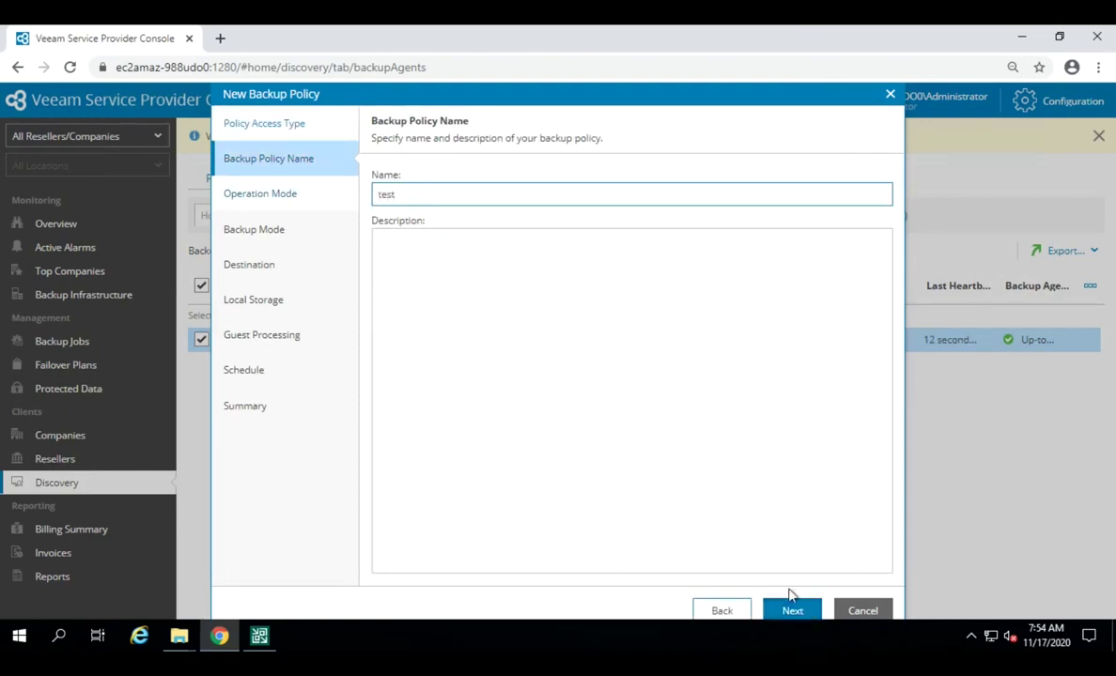
{"action": "left_click", "coordinate": [794, 611]}
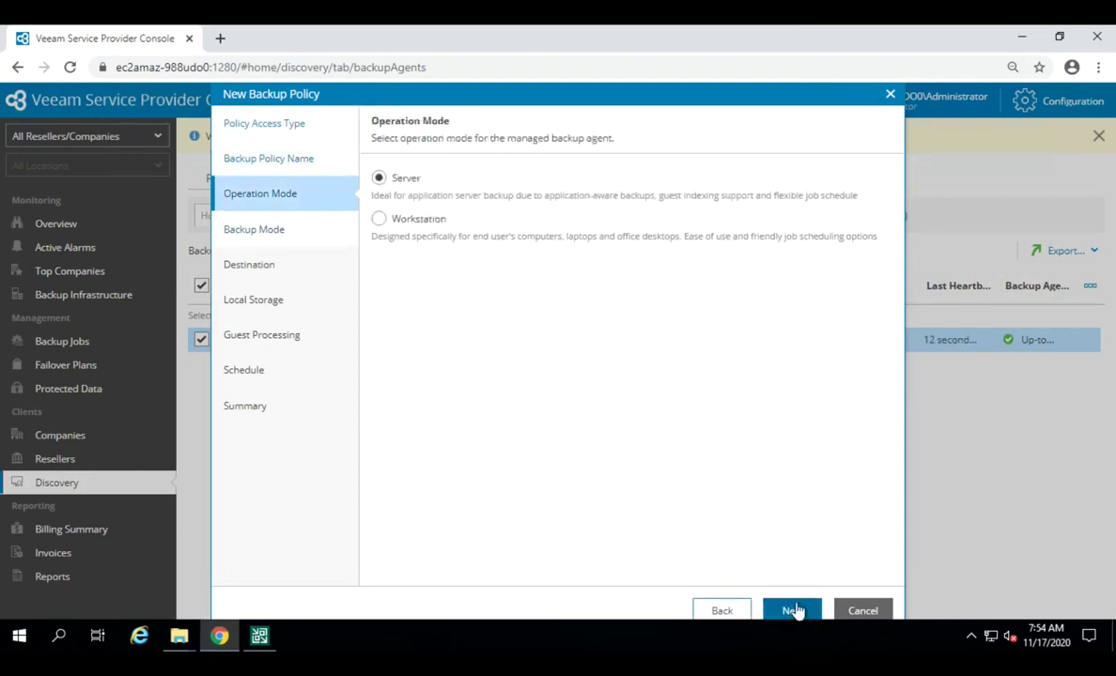
{"action": "left_click", "coordinate": [380, 222]}
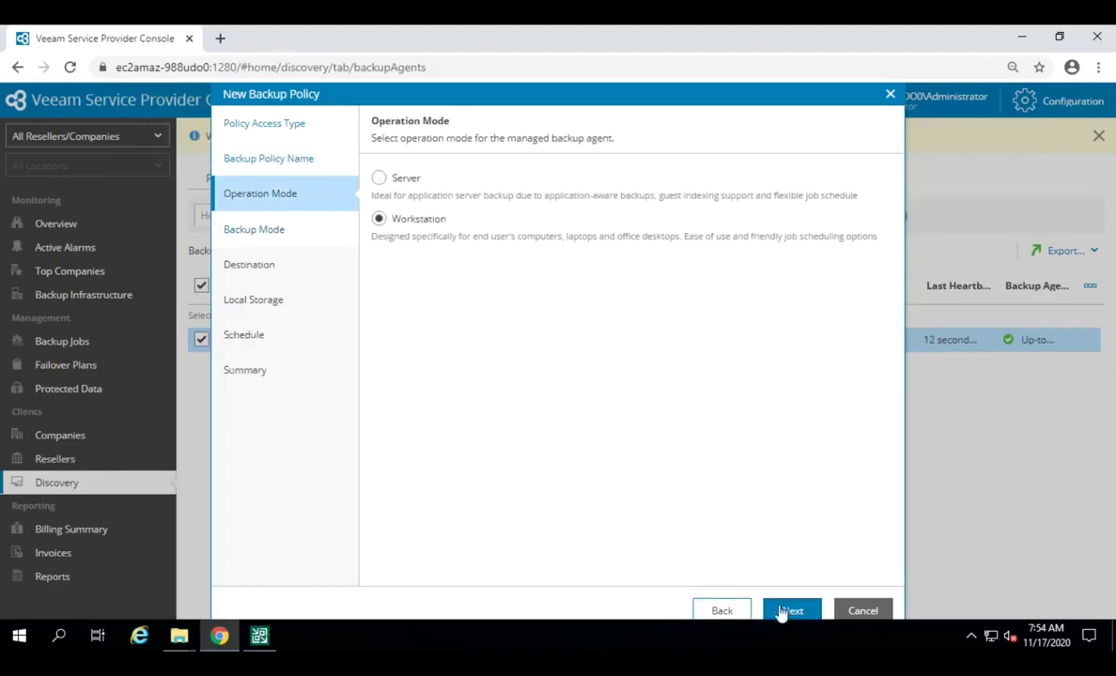
{"action": "left_click", "coordinate": [812, 616]}
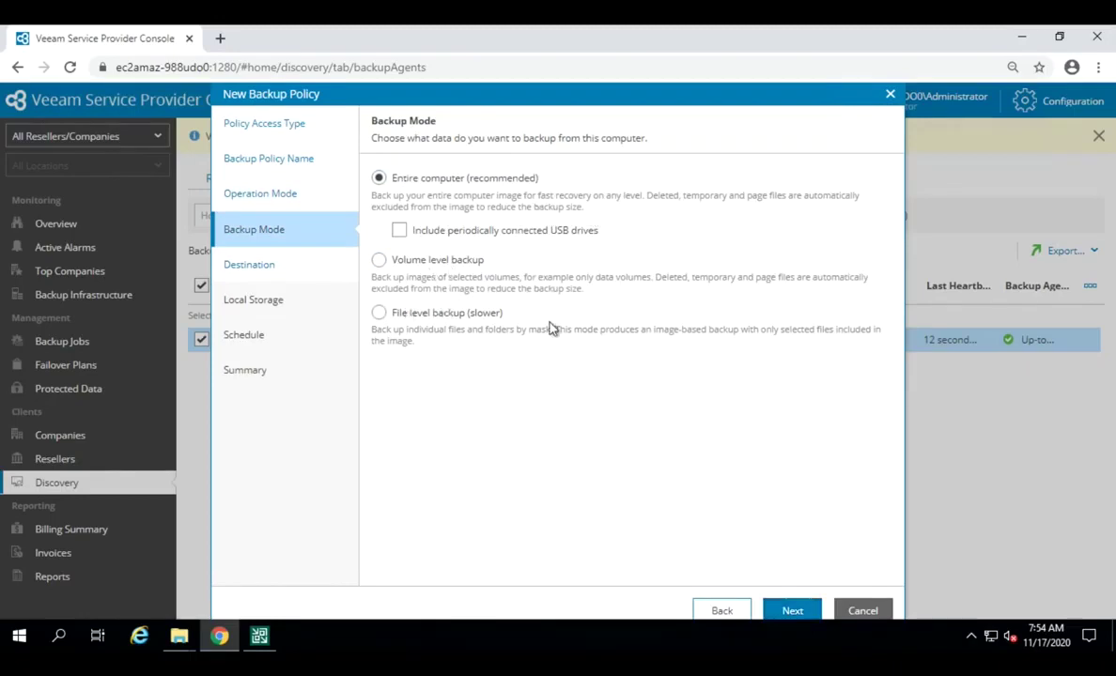
Step: Keep entire-computer backup mode and pick a Veeam Cloud Connect repository as the destination
{"action": "left_click", "coordinate": [793, 612]}
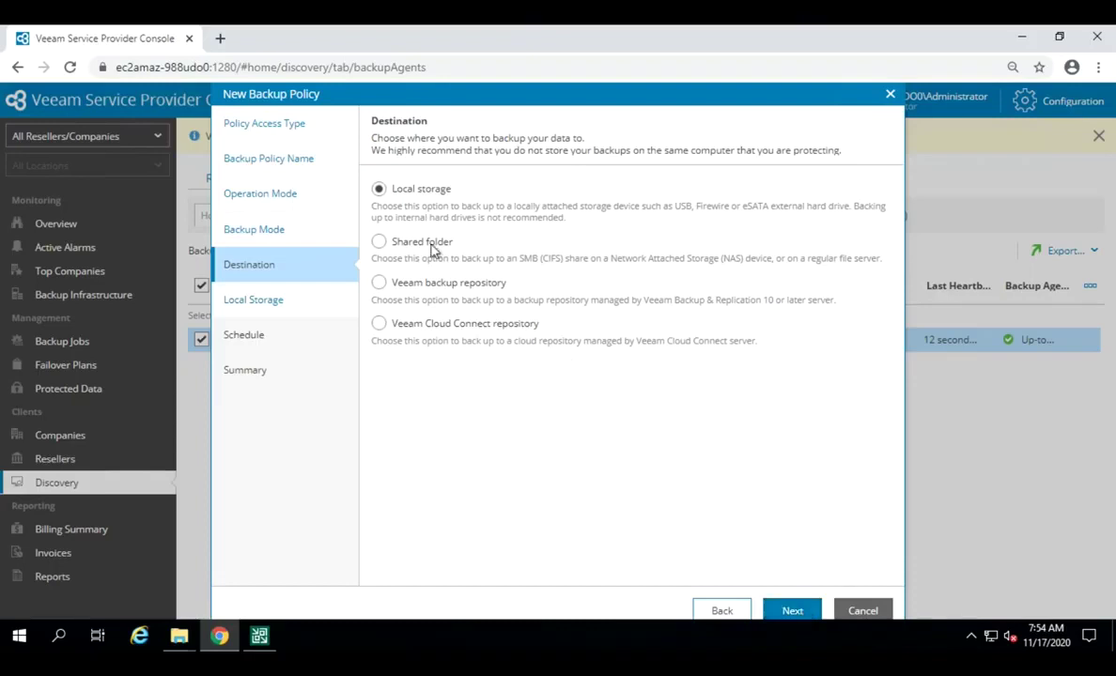
{"action": "left_click", "coordinate": [378, 243]}
{"action": "left_click", "coordinate": [378, 282]}
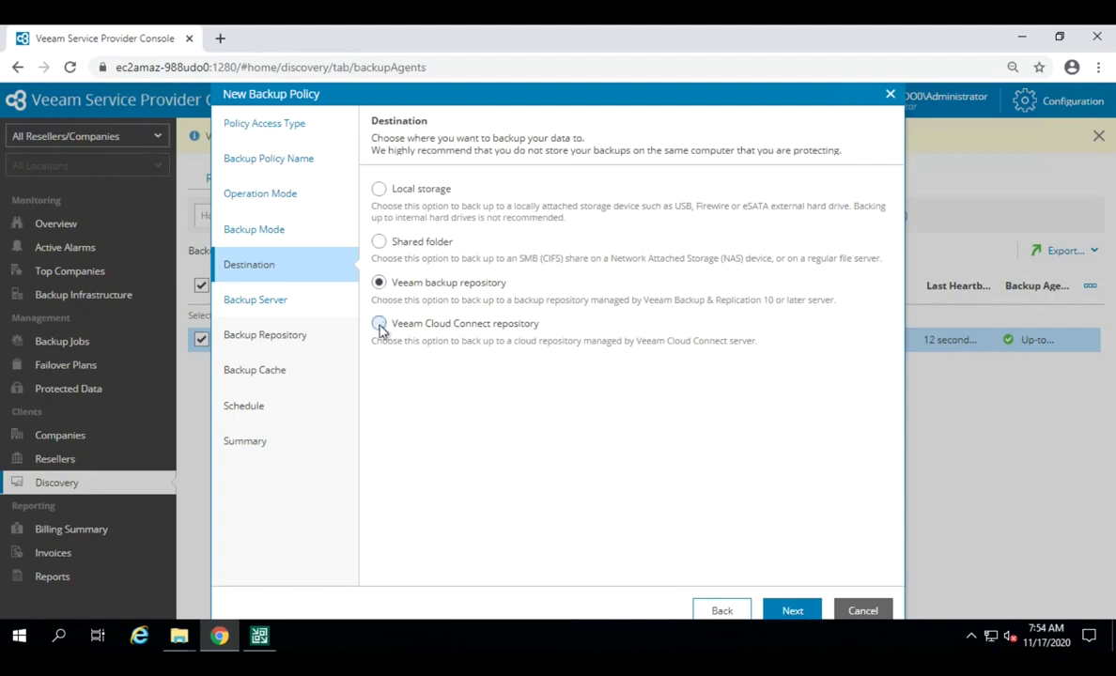
{"action": "left_click", "coordinate": [380, 324]}
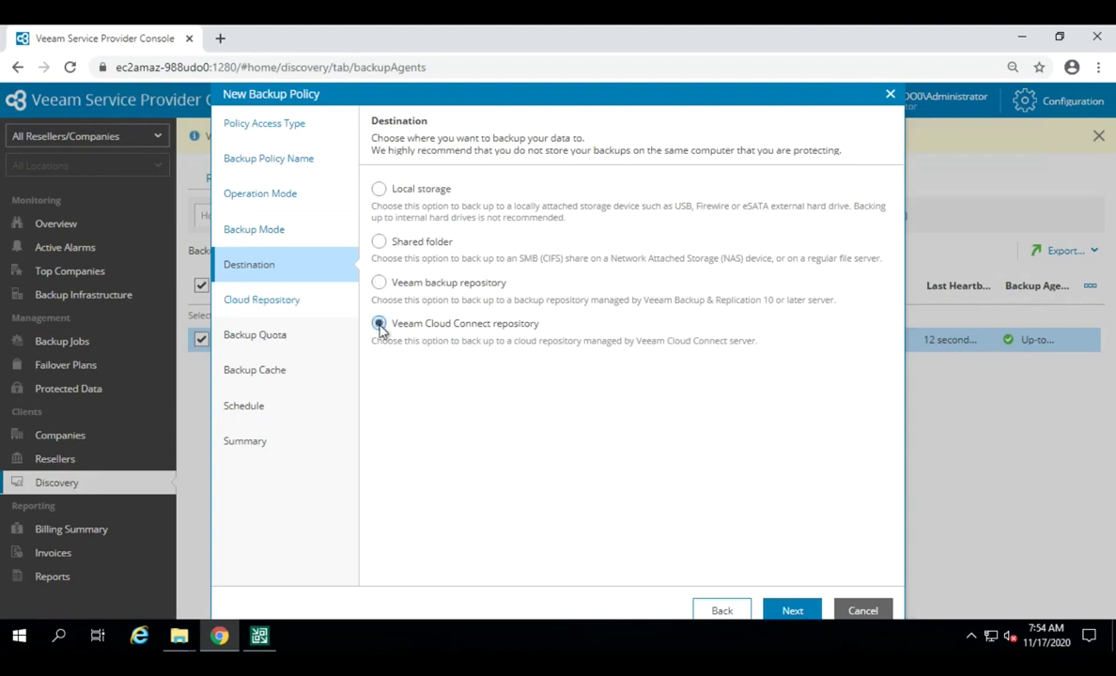
Step: Set the cloud repository retention for the test policy to 30 days
{"action": "left_click", "coordinate": [791, 611]}
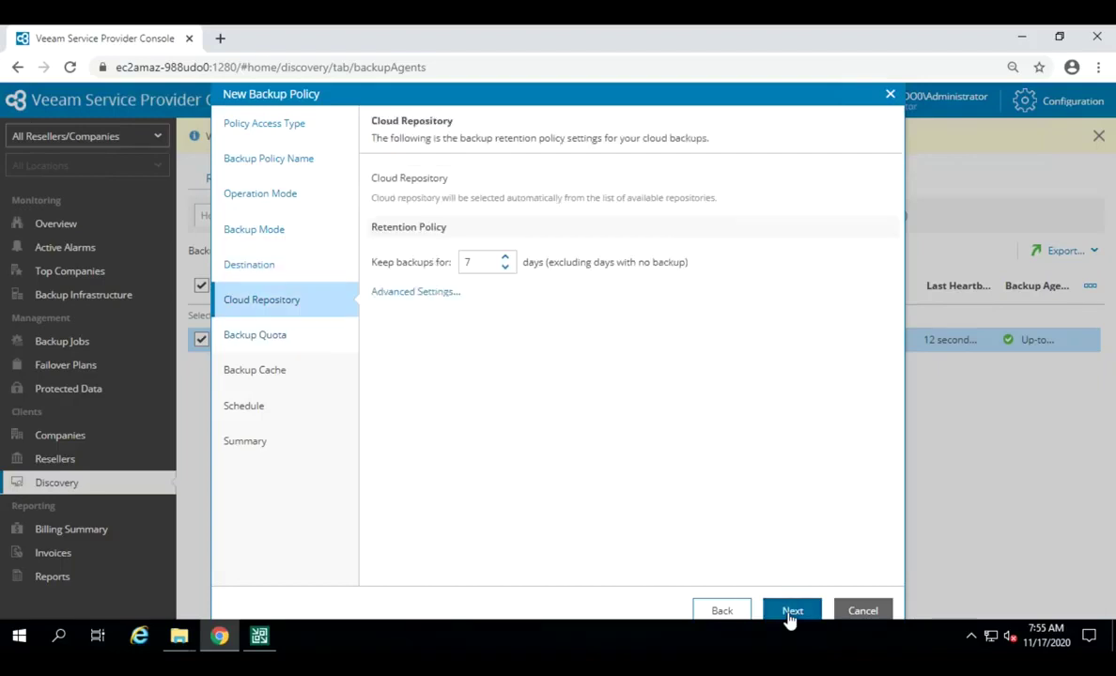
{"action": "double_click", "coordinate": [467, 262]}
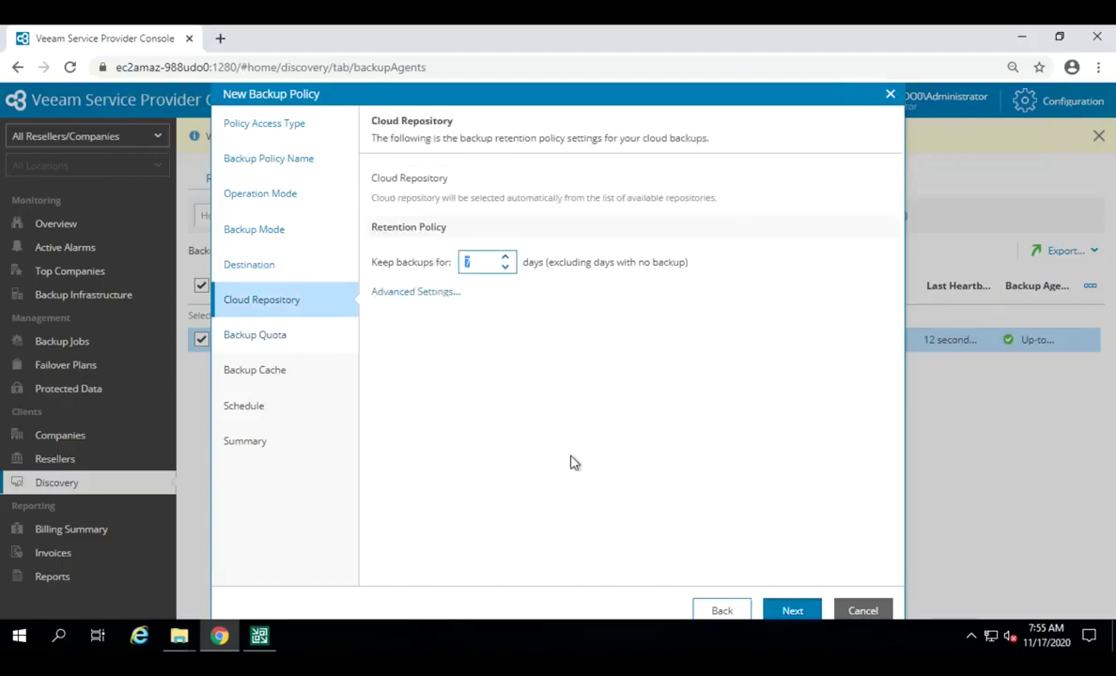
{"action": "type", "text": "30"}
Step: Set the user backup quota to 10 GB
{"action": "left_click", "coordinate": [794, 612]}
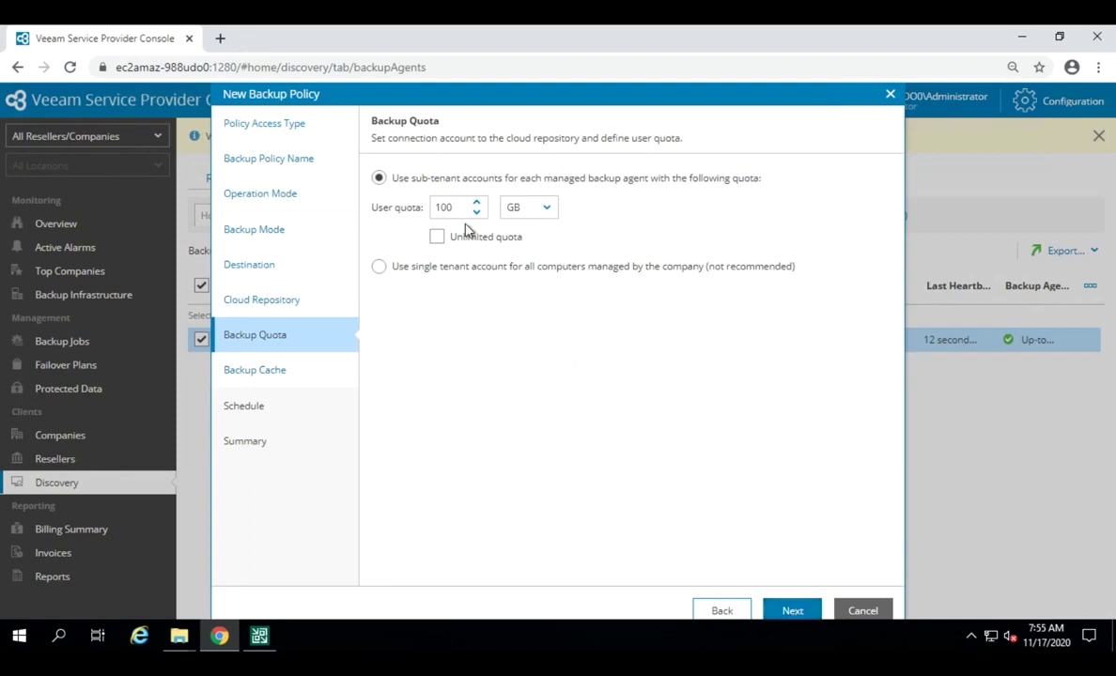
{"action": "left_click_drag", "start_coordinate": [453, 208], "coordinate": [395, 226]}
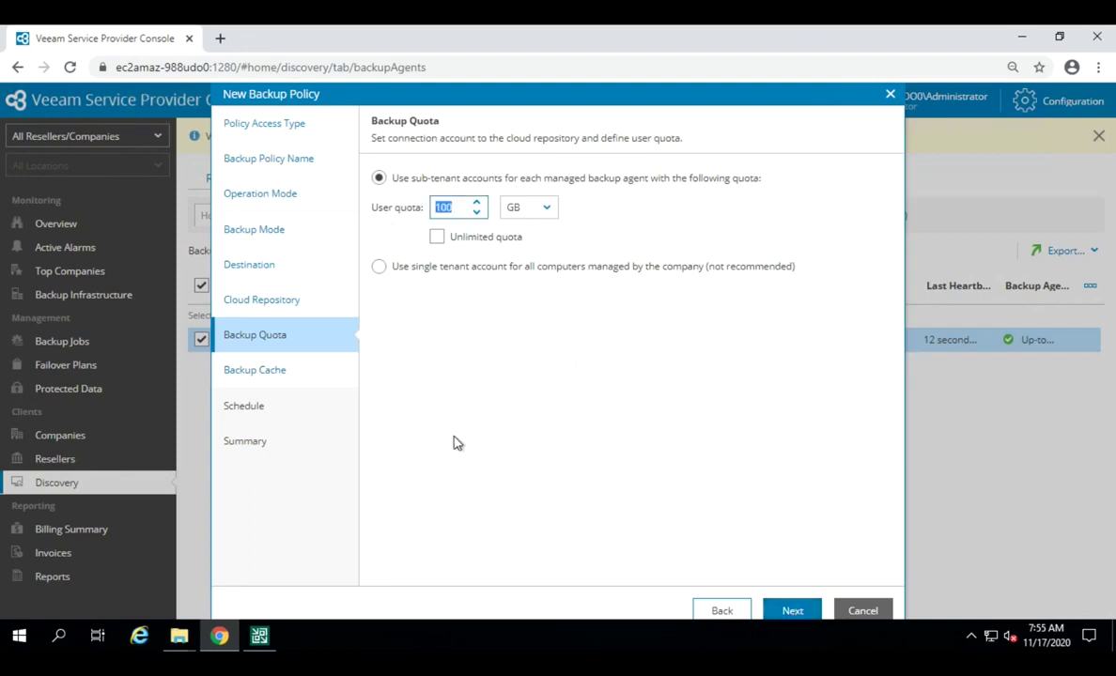
{"action": "type", "text": "10"}
{"action": "left_click", "coordinate": [546, 209]}
{"action": "left_click", "coordinate": [645, 429]}
Step: Move past Backup Cache and Schedule to the Summary page, then cancel the wizard
{"action": "left_click", "coordinate": [792, 613]}
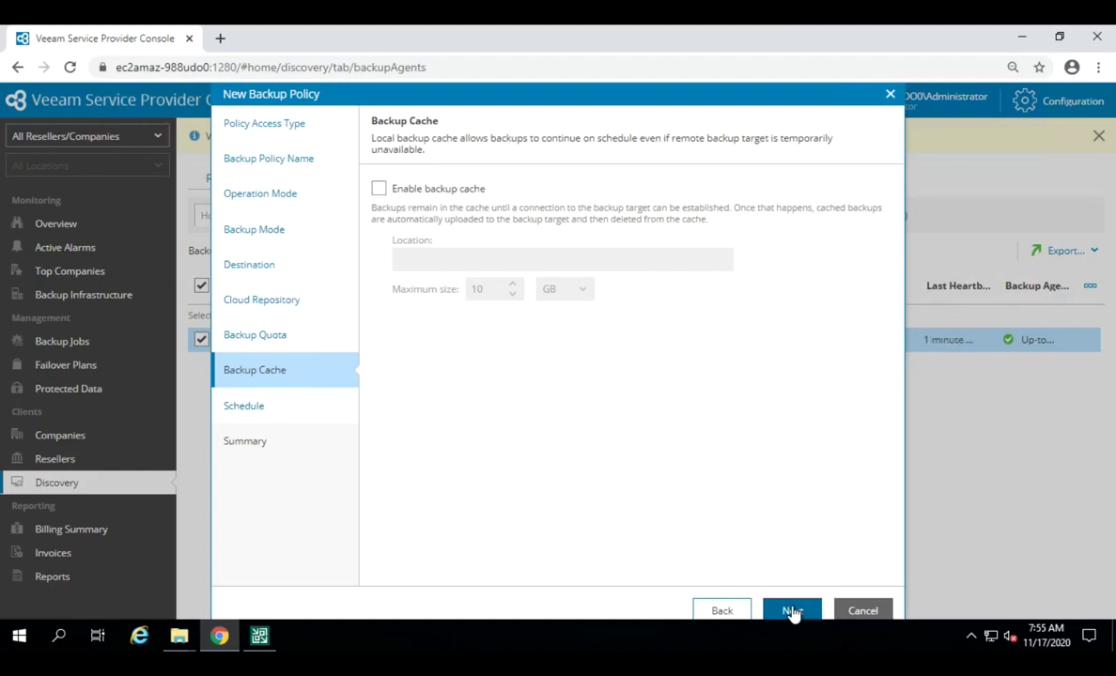
{"action": "left_click", "coordinate": [792, 612]}
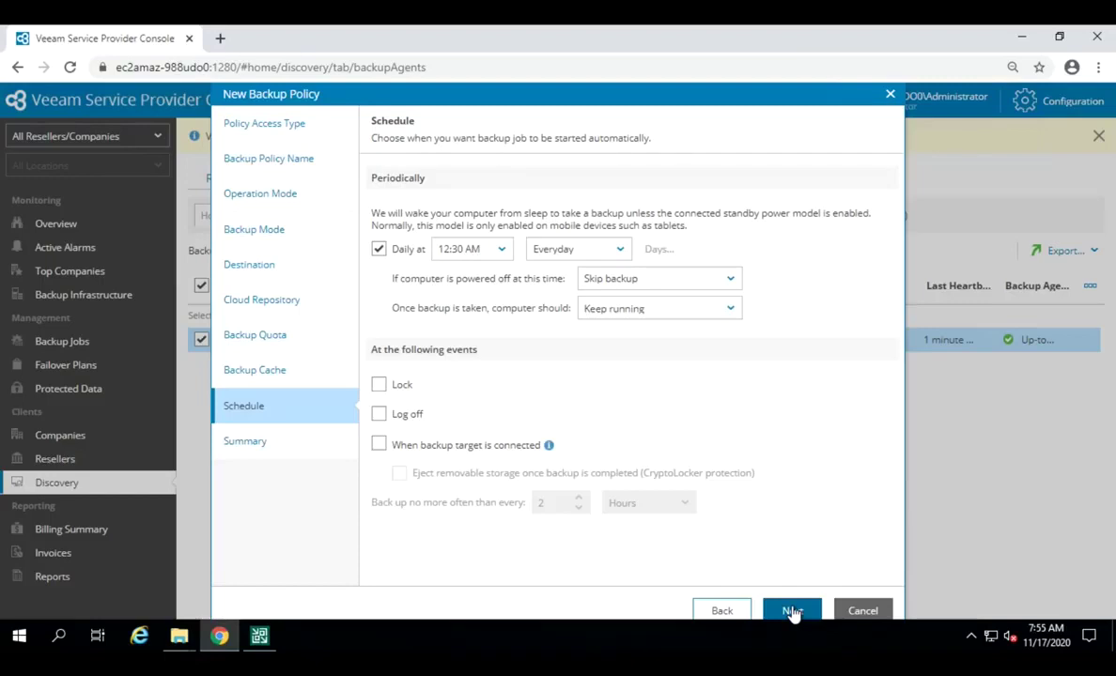
{"action": "left_click", "coordinate": [792, 612]}
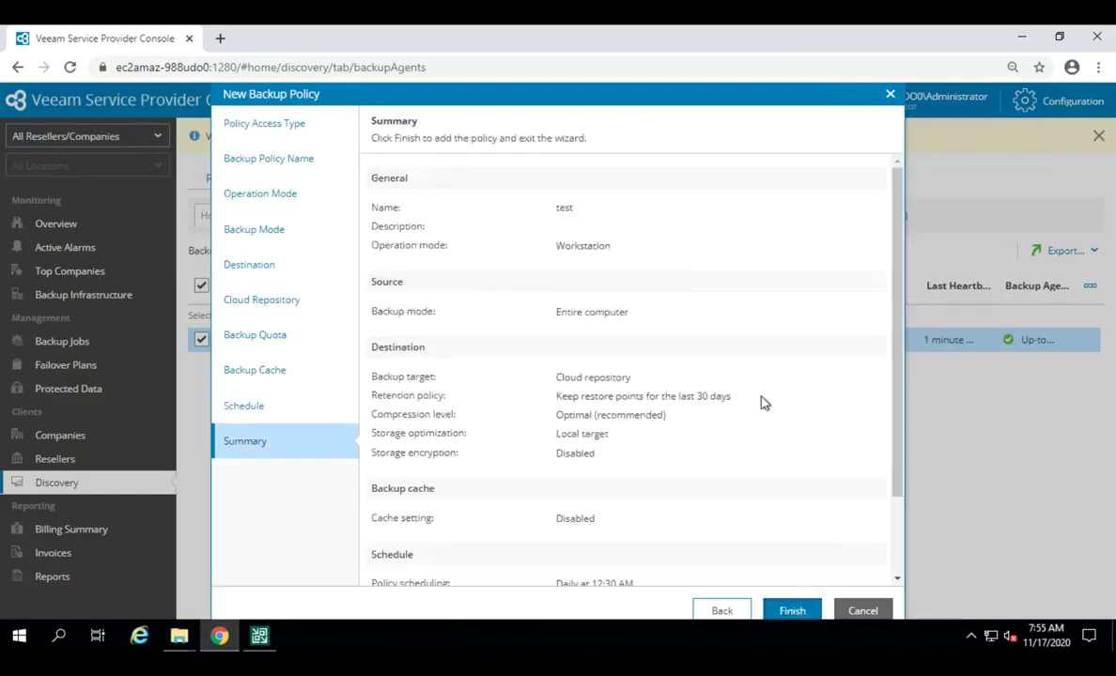
{"action": "left_click", "coordinate": [856, 612]}
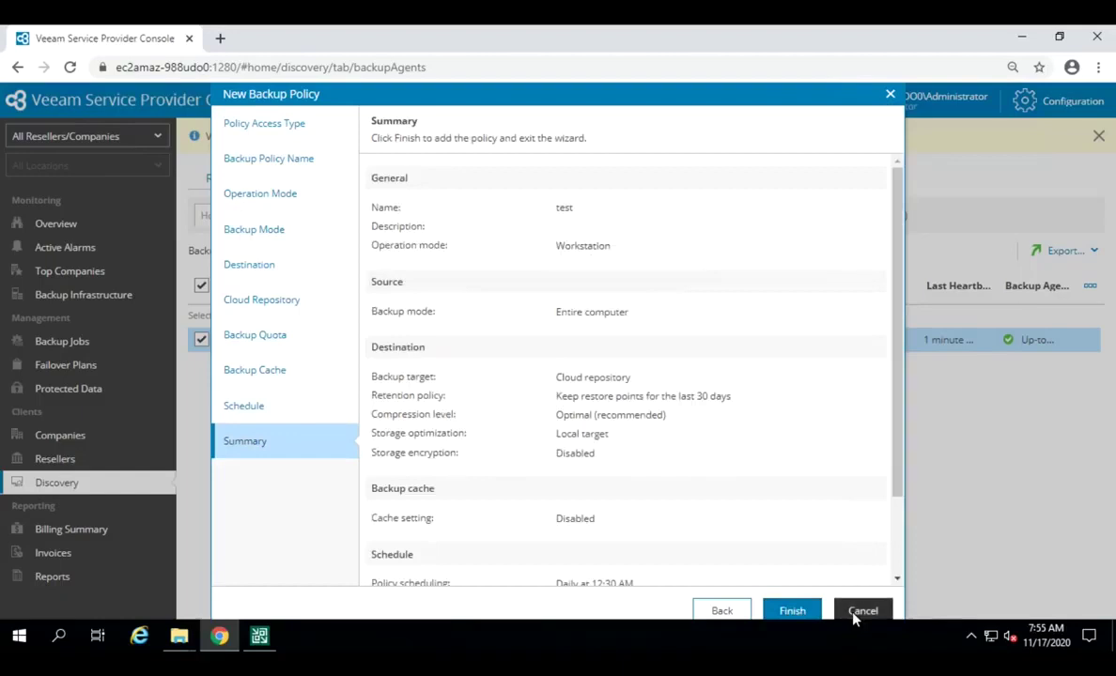
Step: Discard the test policy, close Backup Policies, and review the agent's four assigned policies
{"action": "left_click", "coordinate": [594, 387]}
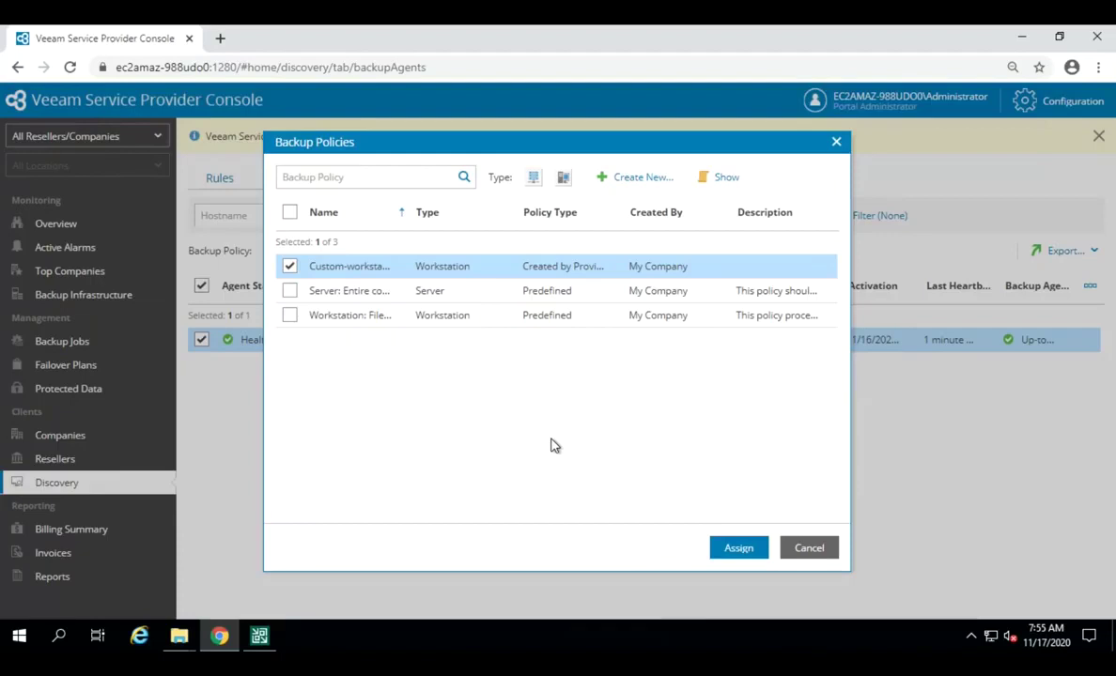
{"action": "left_click", "coordinate": [809, 548]}
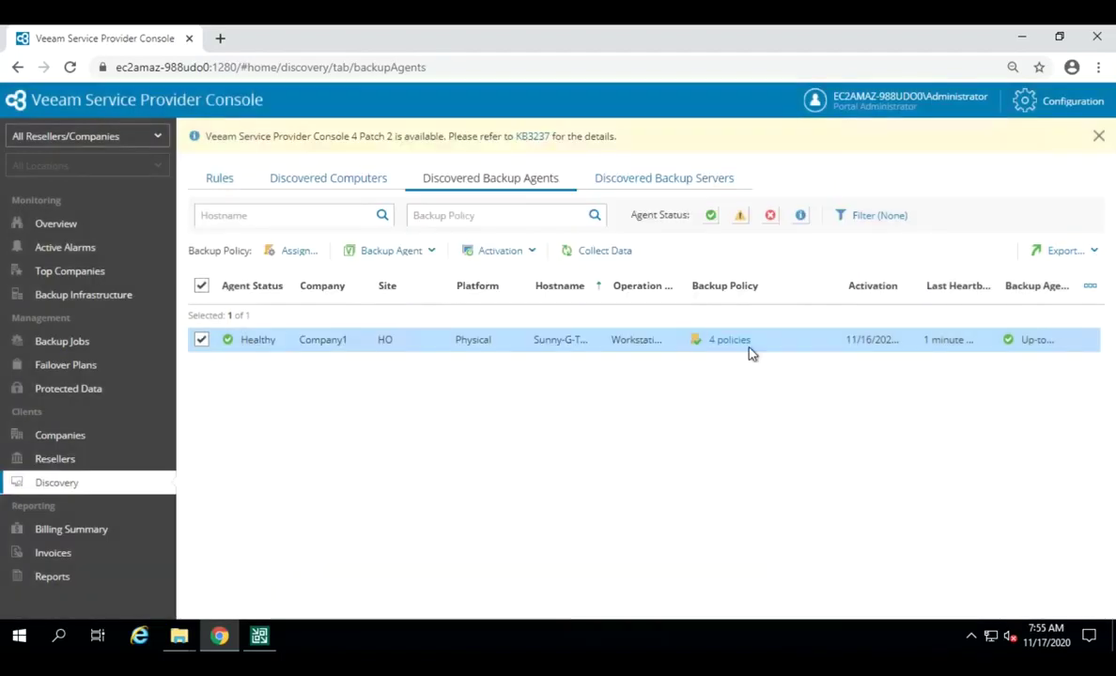
{"action": "left_click", "coordinate": [730, 342]}
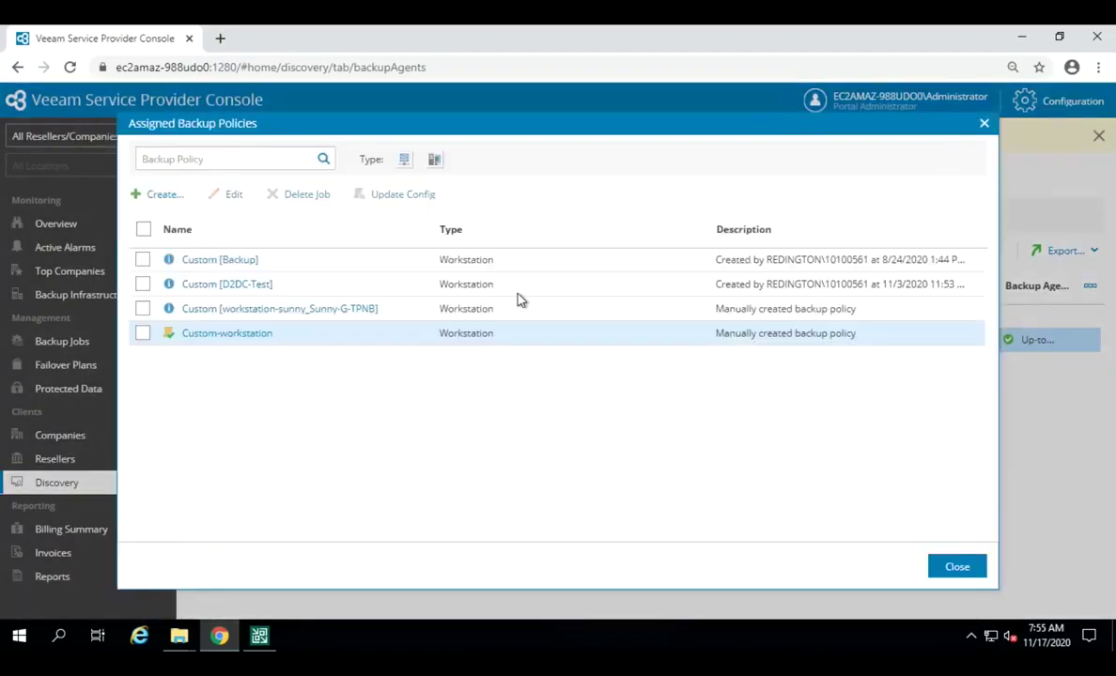
{"action": "left_click", "coordinate": [957, 569]}
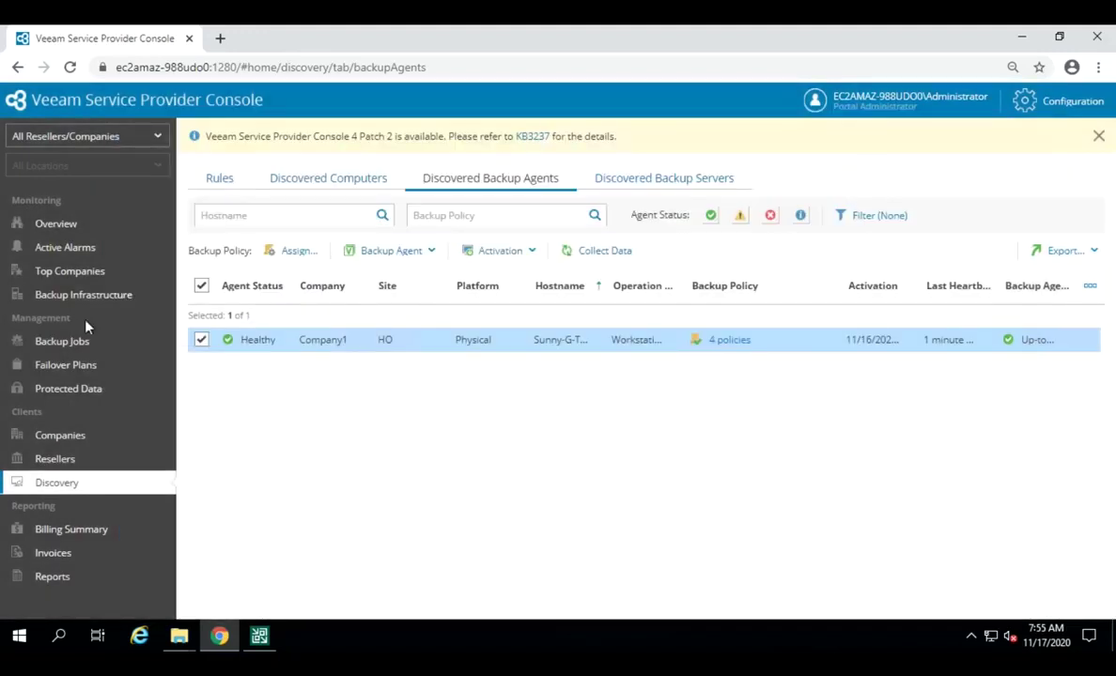
Step: Start the Custom-workstation job among Company1's 4 backup jobs and confirm 1 of 4 is running
{"action": "left_click", "coordinate": [74, 346]}
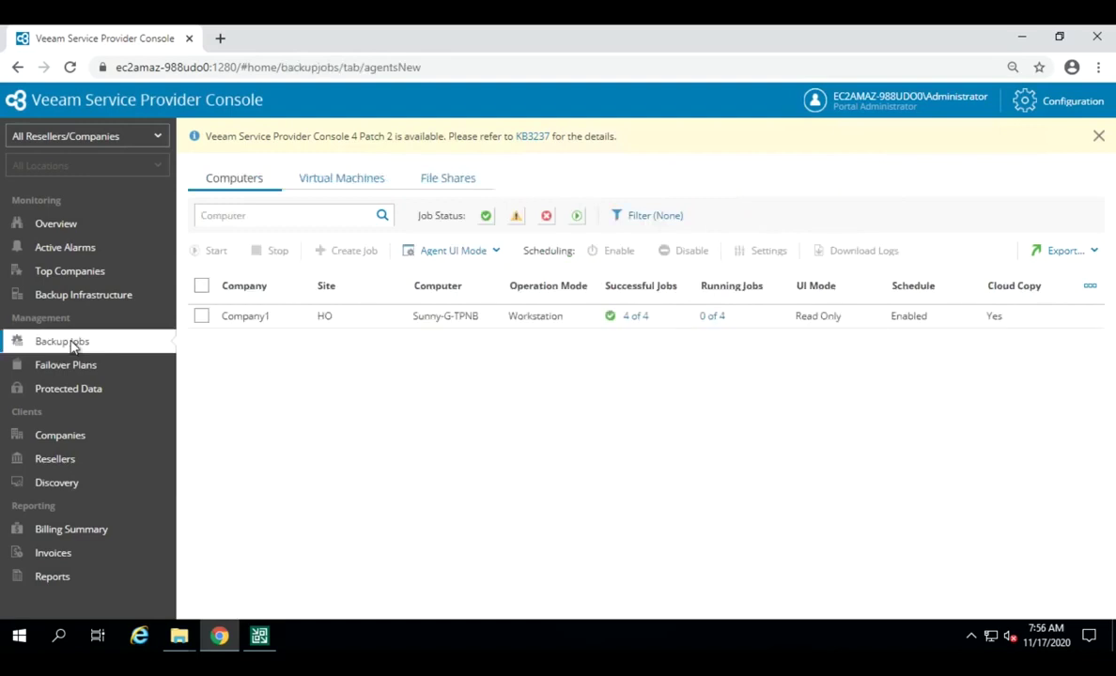
{"action": "left_click", "coordinate": [632, 319]}
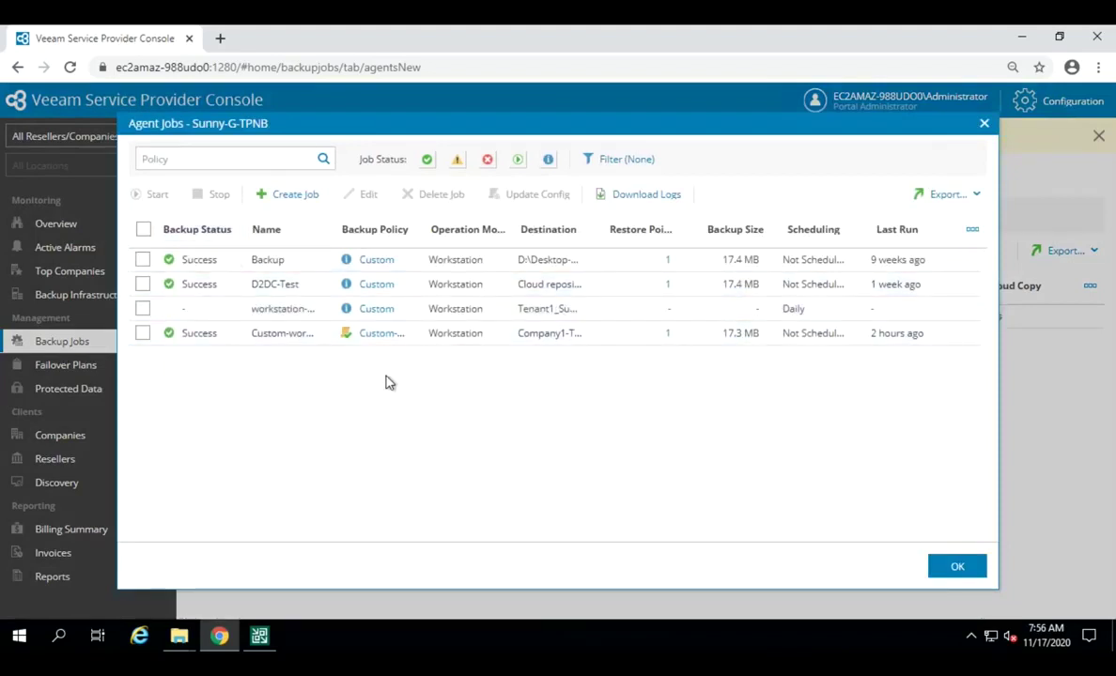
{"action": "left_click", "coordinate": [143, 334]}
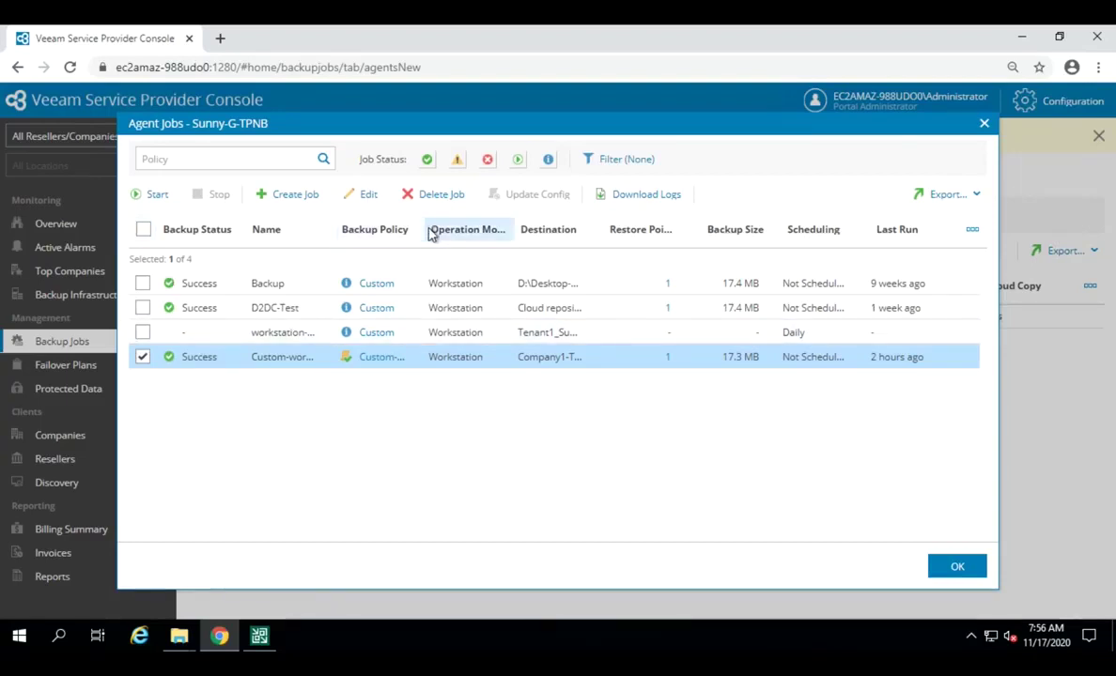
{"action": "left_click_drag", "start_coordinate": [425, 229], "coordinate": [519, 227]}
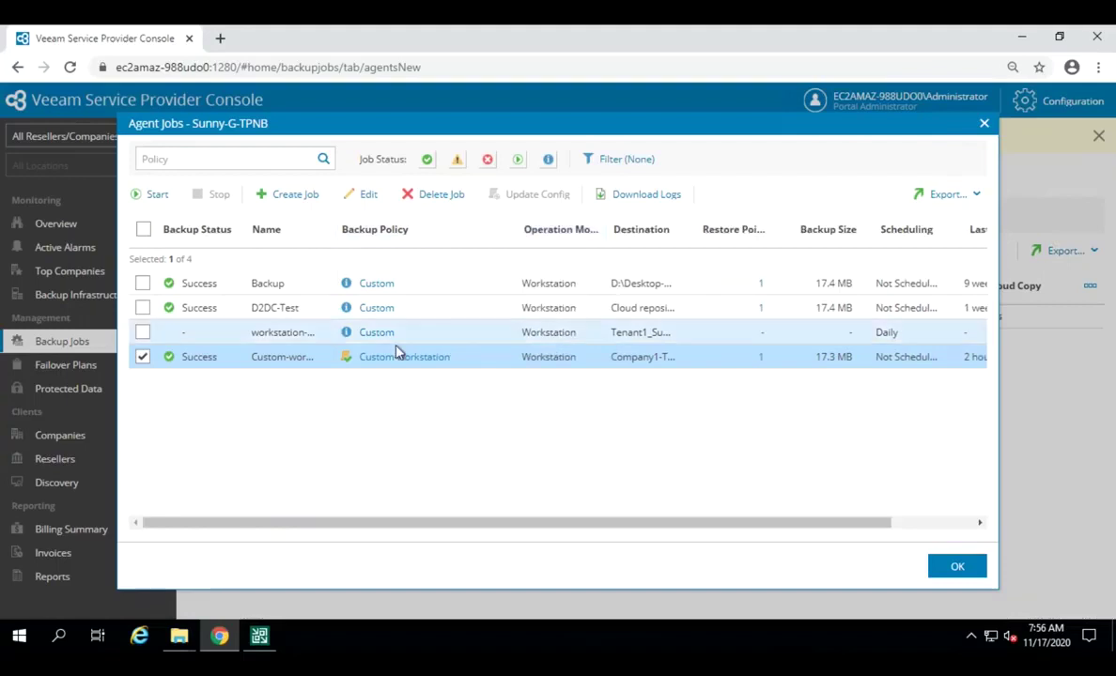
{"action": "left_click", "coordinate": [156, 197]}
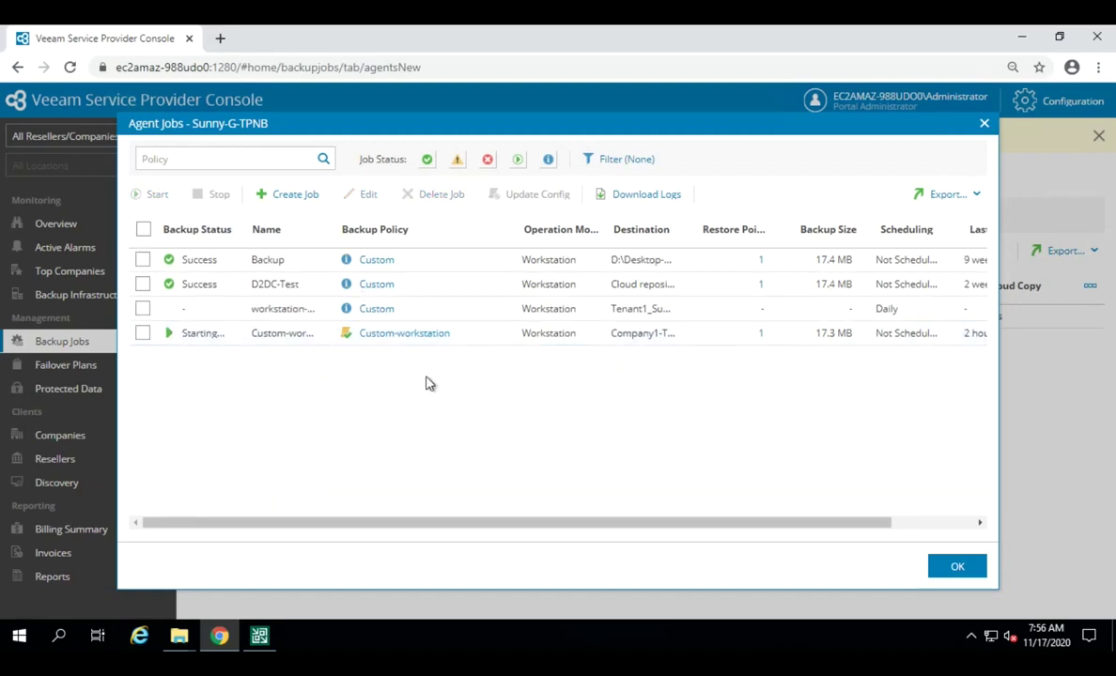
{"action": "left_click", "coordinate": [957, 566]}
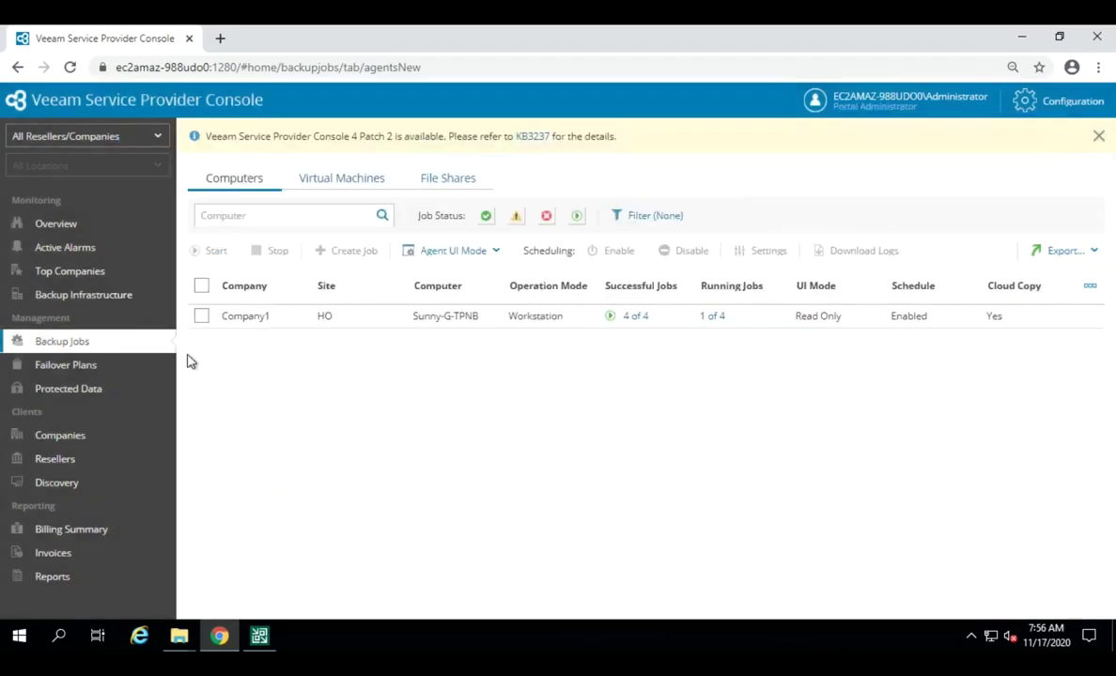
{"action": "left_click", "coordinate": [709, 319]}
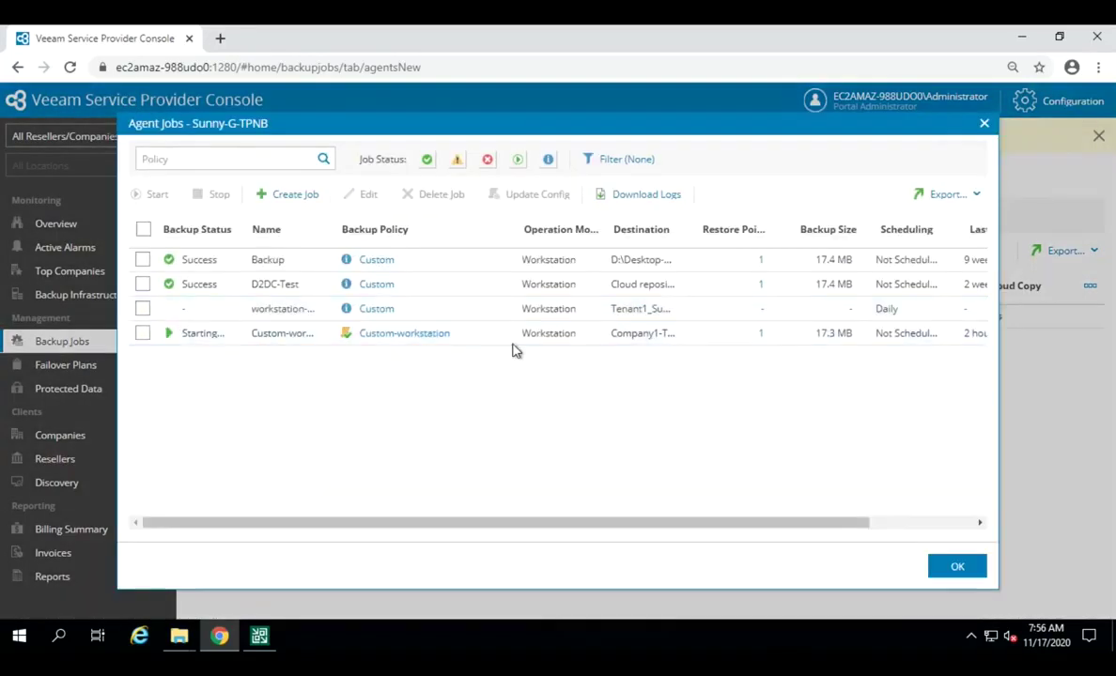
{"action": "left_click", "coordinate": [958, 566]}
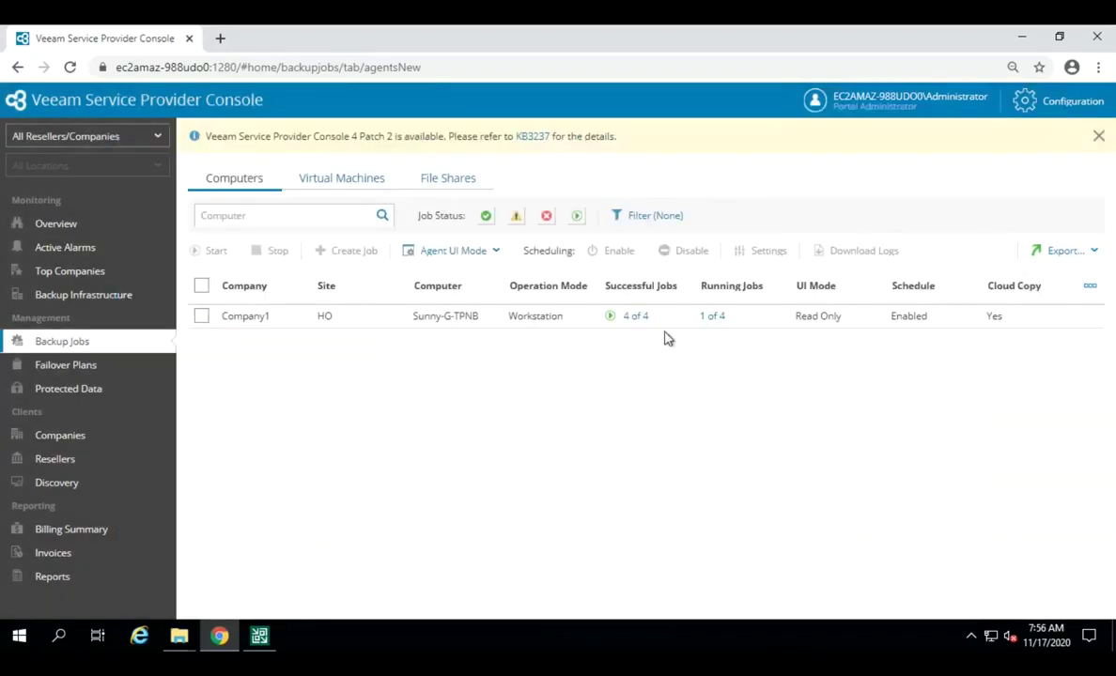
Step: In Backup & Replication, select Tenant1's running Custom-workstation session under Cloud Connect, then minimize
{"action": "left_click", "coordinate": [259, 638]}
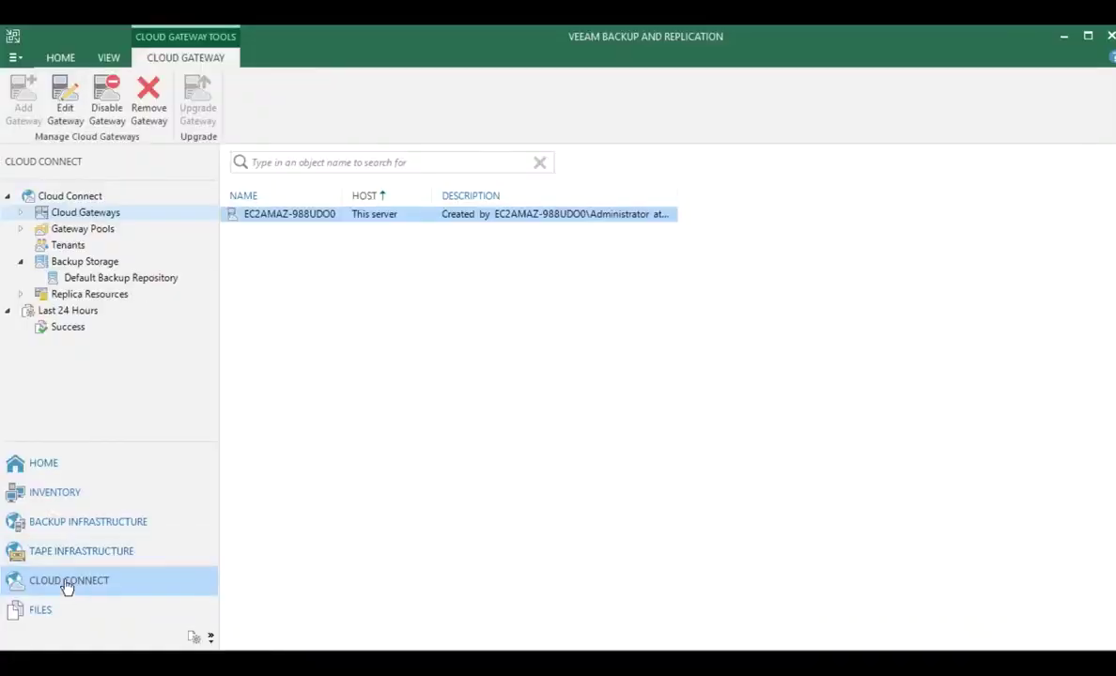
{"action": "left_click", "coordinate": [78, 201]}
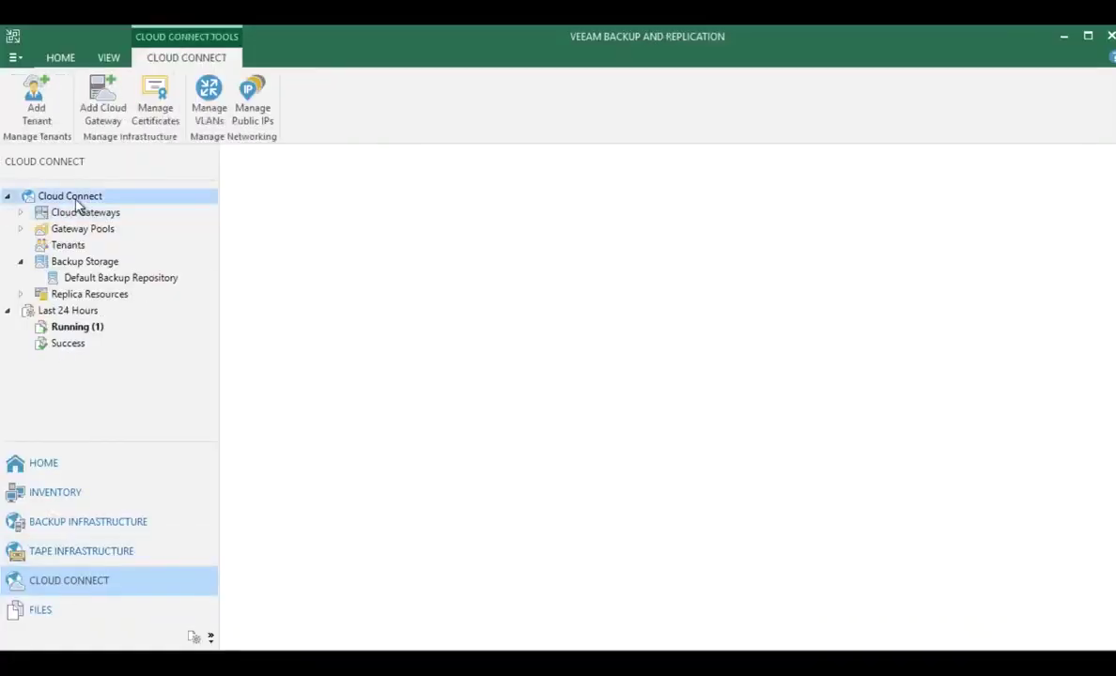
{"action": "left_click", "coordinate": [75, 328]}
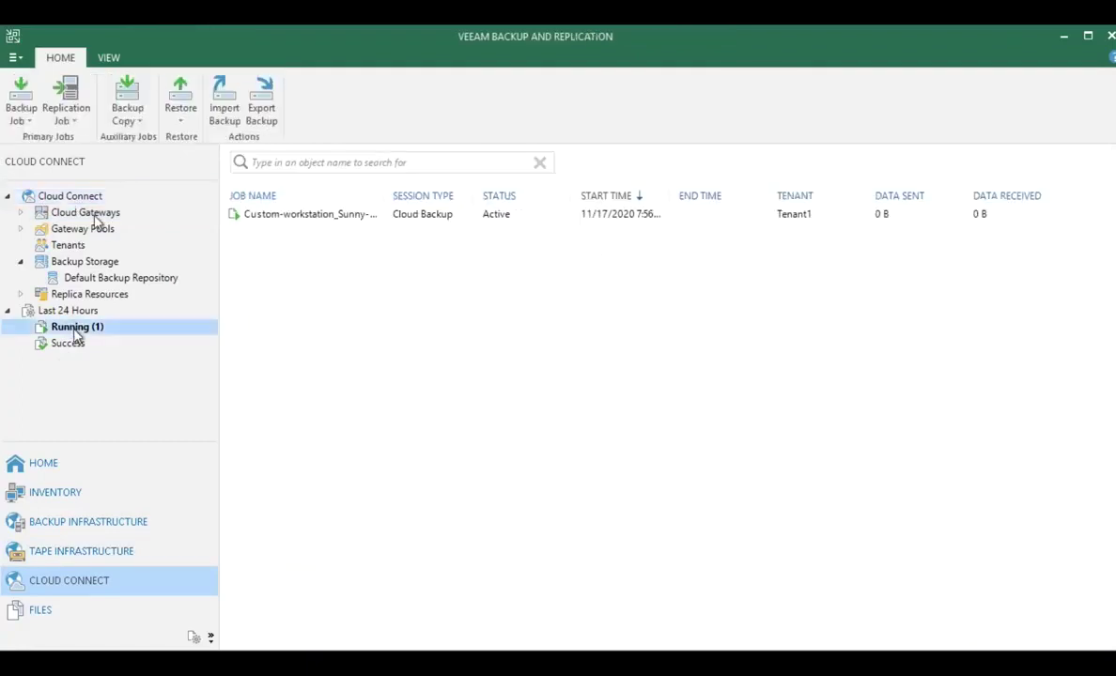
{"action": "left_click", "coordinate": [313, 217]}
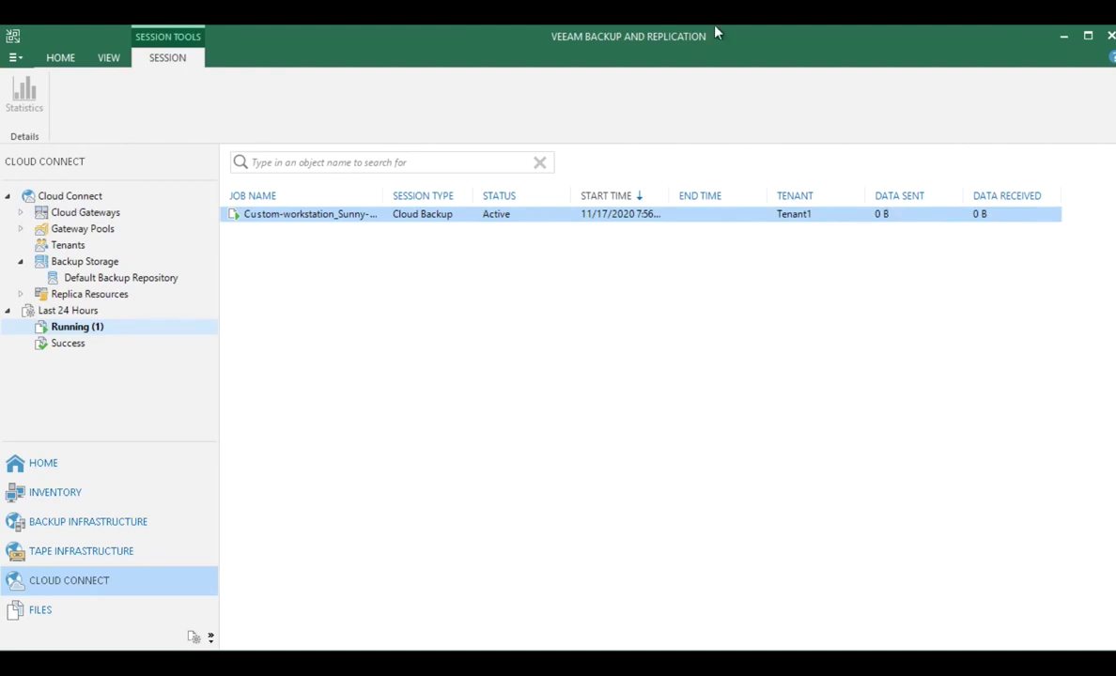
{"action": "mouse_move", "coordinate": [709, 33]}
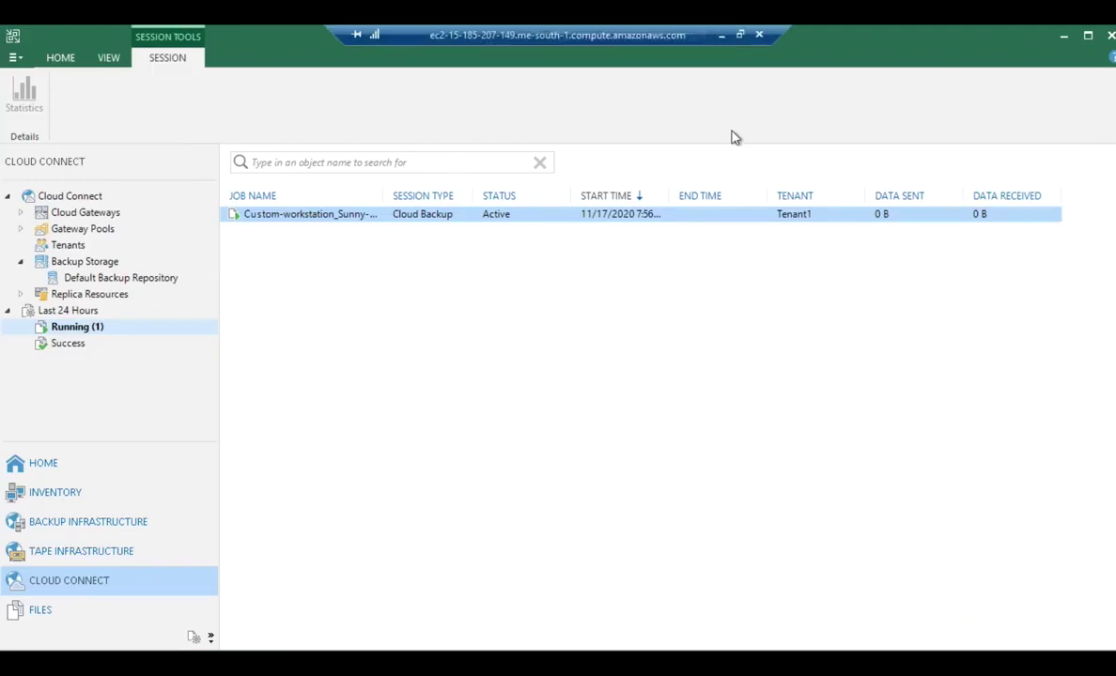
{"action": "left_click", "coordinate": [1064, 44]}
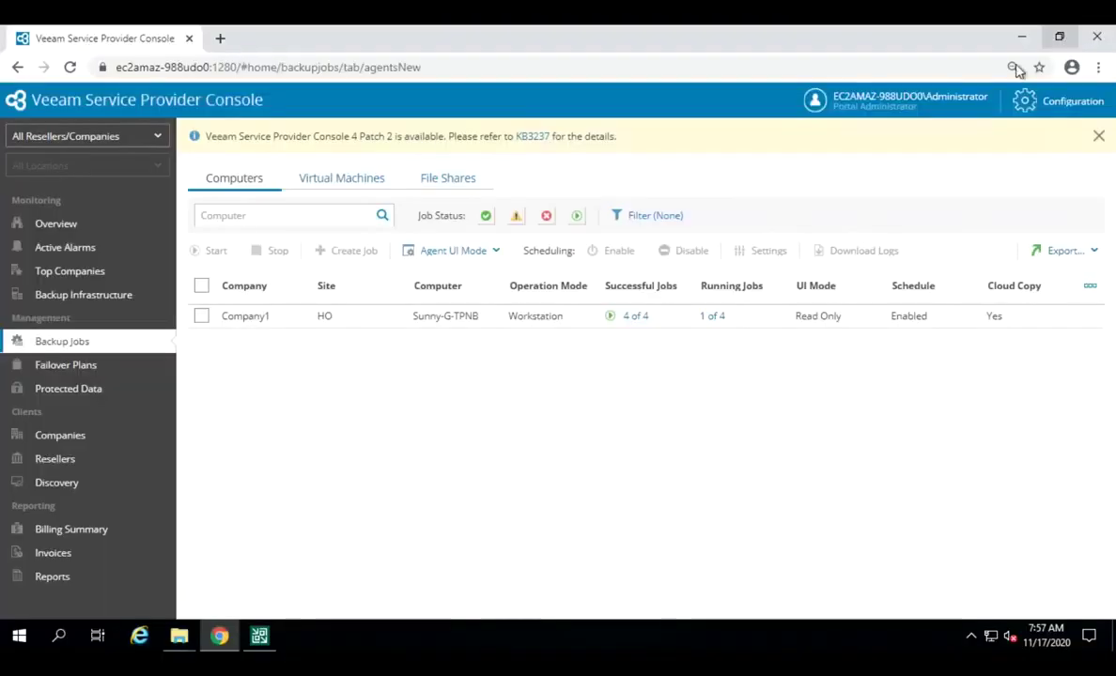
Step: Select Company1's computer in Protected Data, then minimize the remote desktop session
{"action": "left_click", "coordinate": [84, 390]}
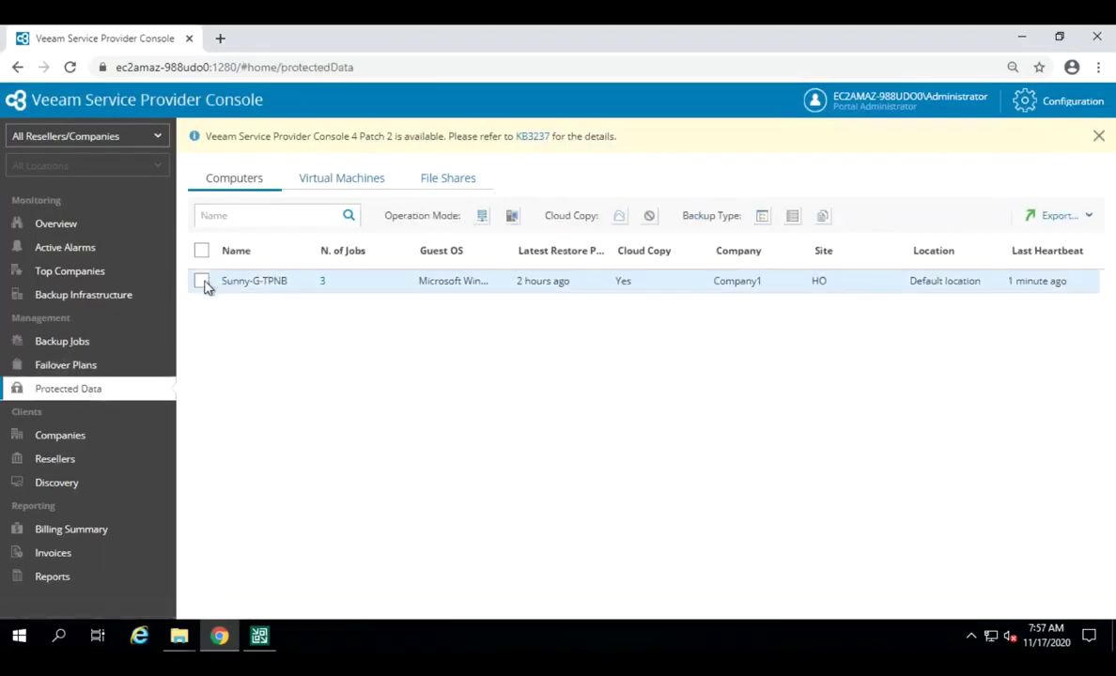
{"action": "left_click", "coordinate": [202, 281]}
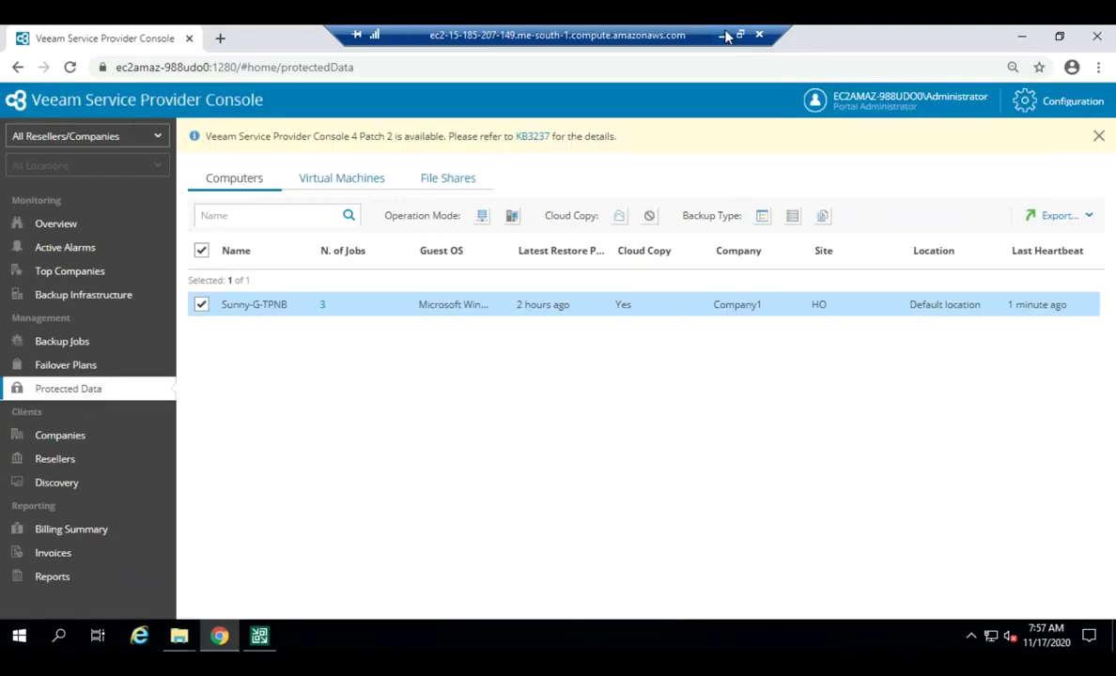
{"action": "left_click", "coordinate": [726, 36]}
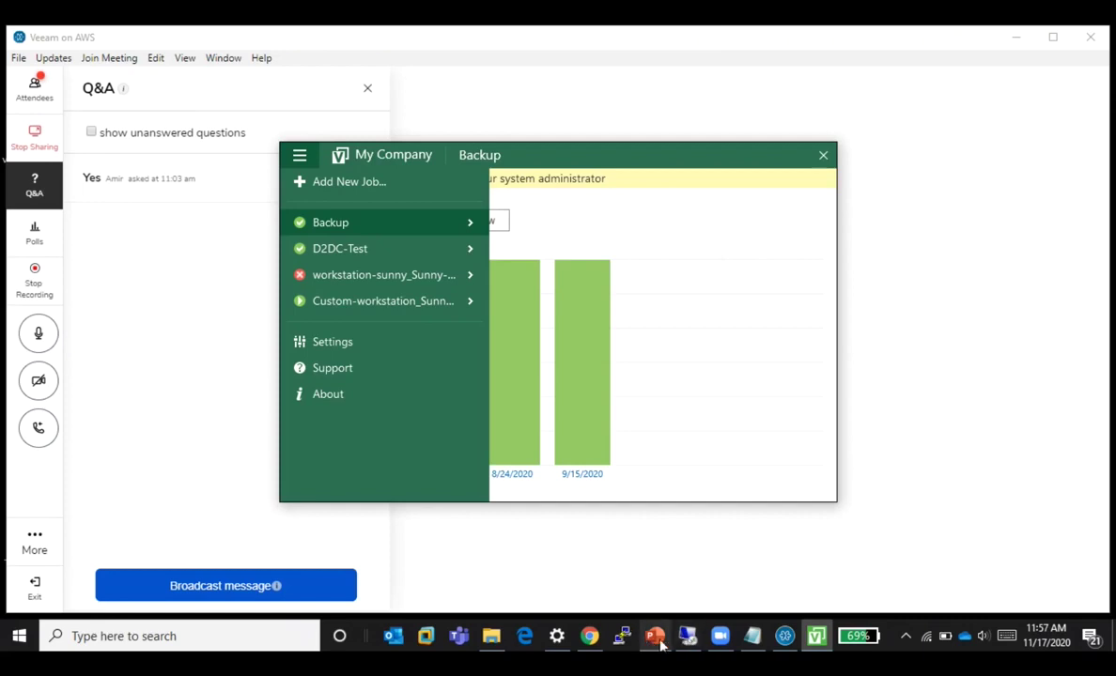
Step: Bring the PowerPoint presentation forward and select slide 16
{"action": "left_click", "coordinate": [622, 610]}
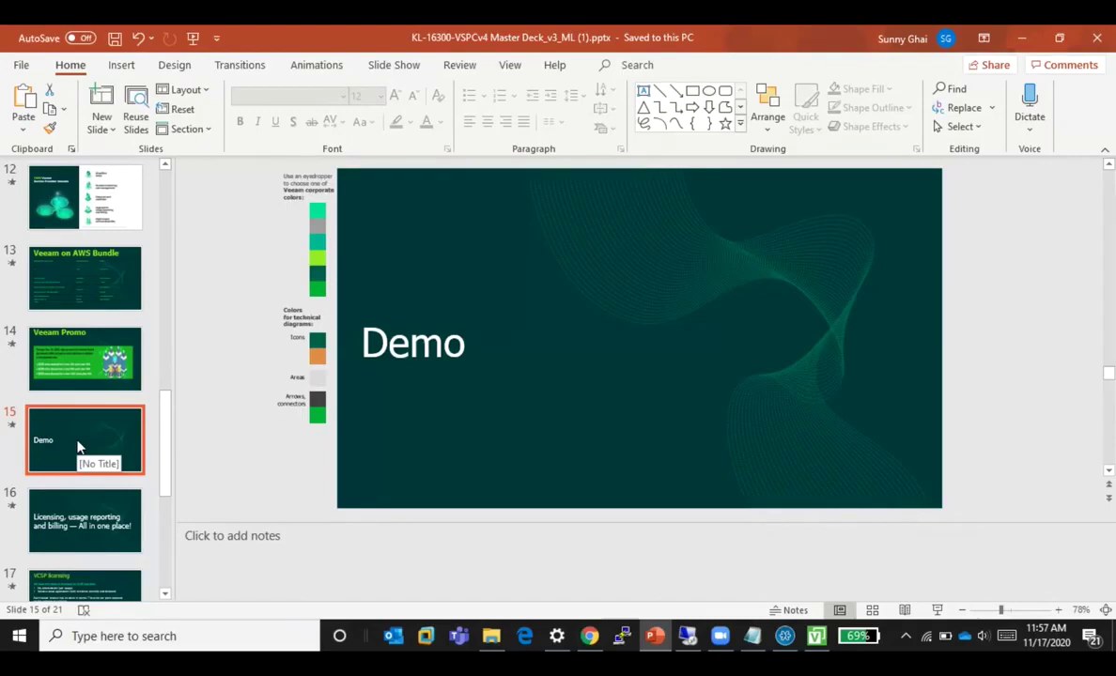
{"action": "right_click", "coordinate": [70, 519]}
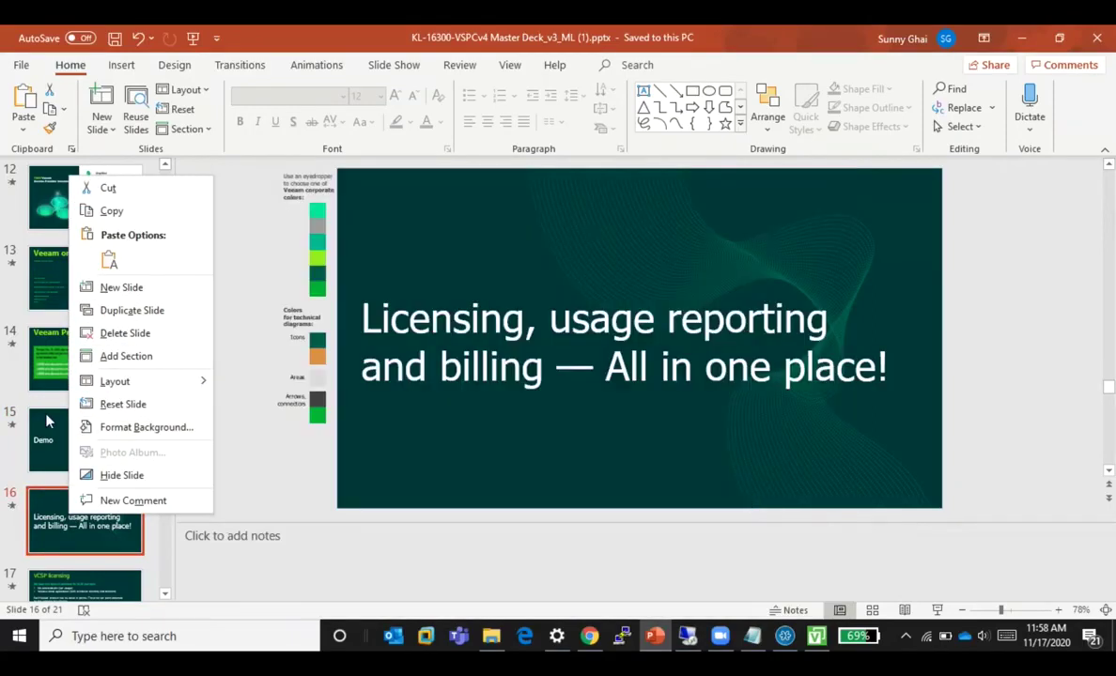
{"action": "left_click", "coordinate": [550, 434]}
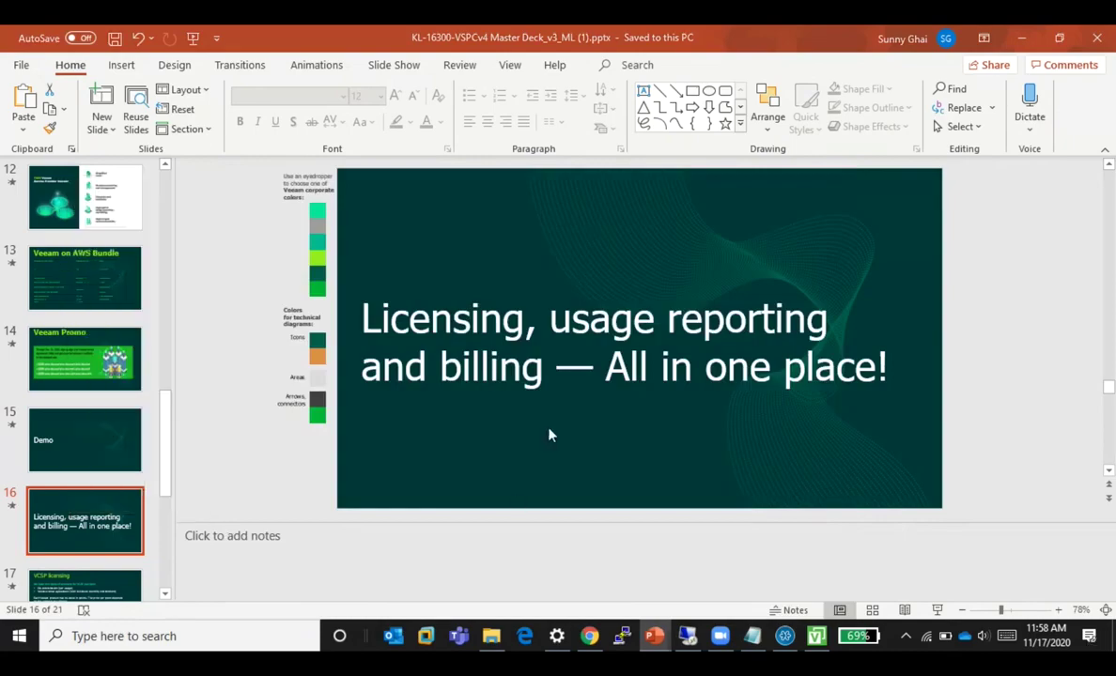
Step: Run the slideshow from the start through to the Veeam Cloud Service Provider BaaS/DRaaS slide
{"action": "key", "text": "F5"}
{"action": "left_click", "coordinate": [550, 434]}
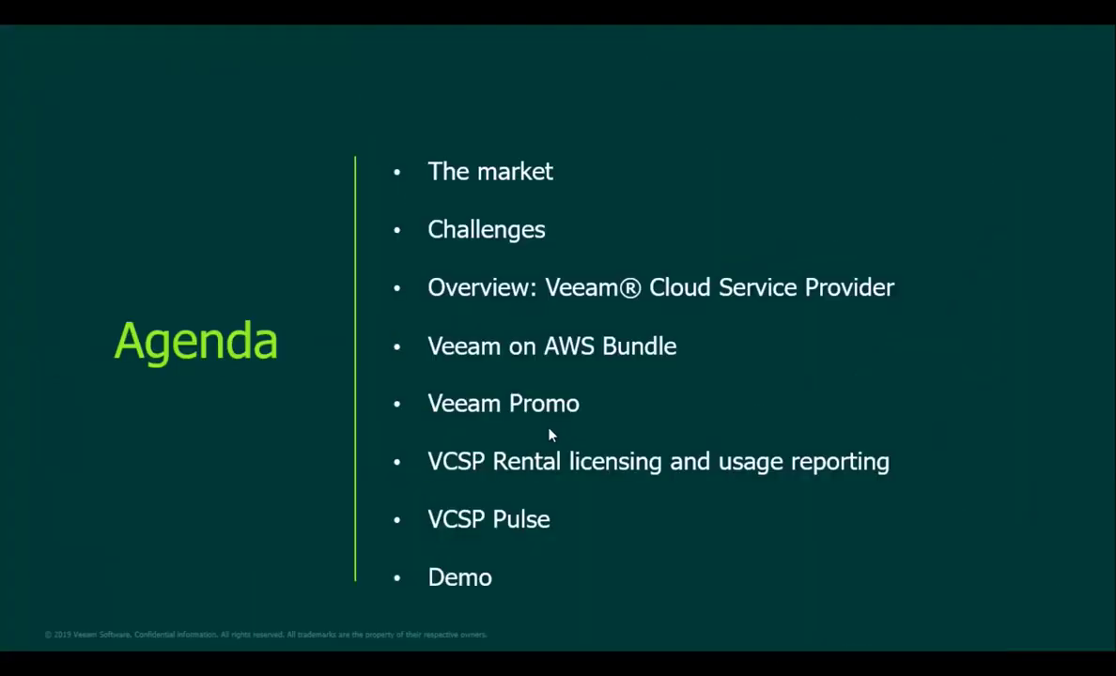
{"action": "left_click", "coordinate": [550, 434]}
{"action": "left_click", "coordinate": [549, 434]}
{"action": "left_click", "coordinate": [549, 434]}
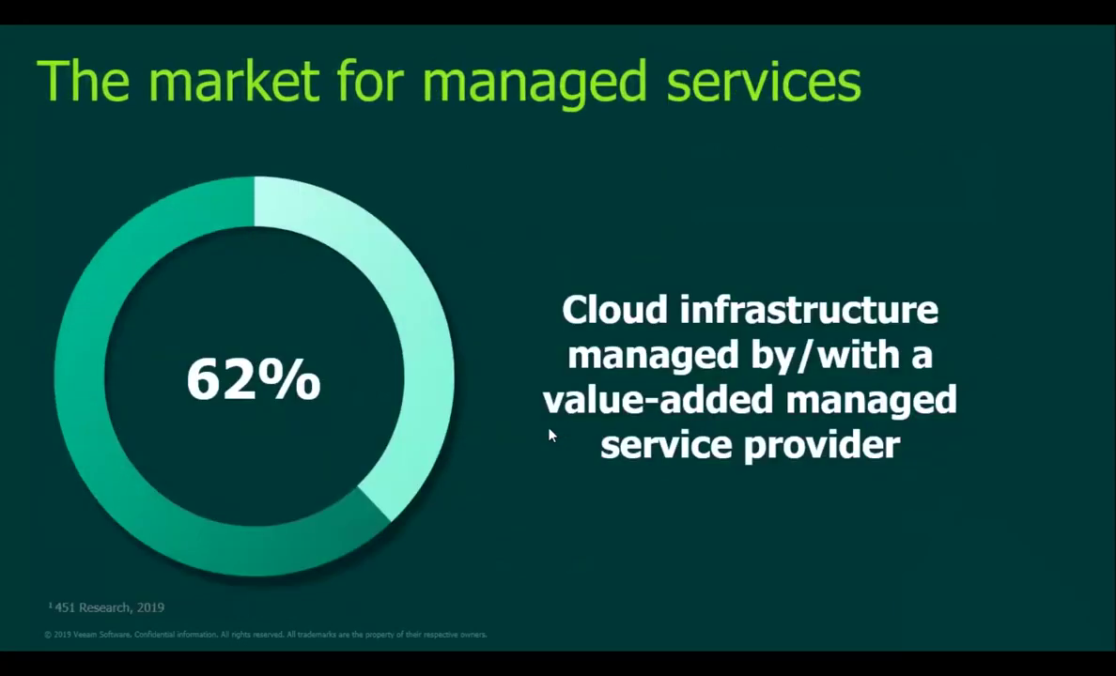
{"action": "left_click", "coordinate": [550, 434]}
{"action": "left_click", "coordinate": [550, 434]}
{"action": "left_click", "coordinate": [549, 433]}
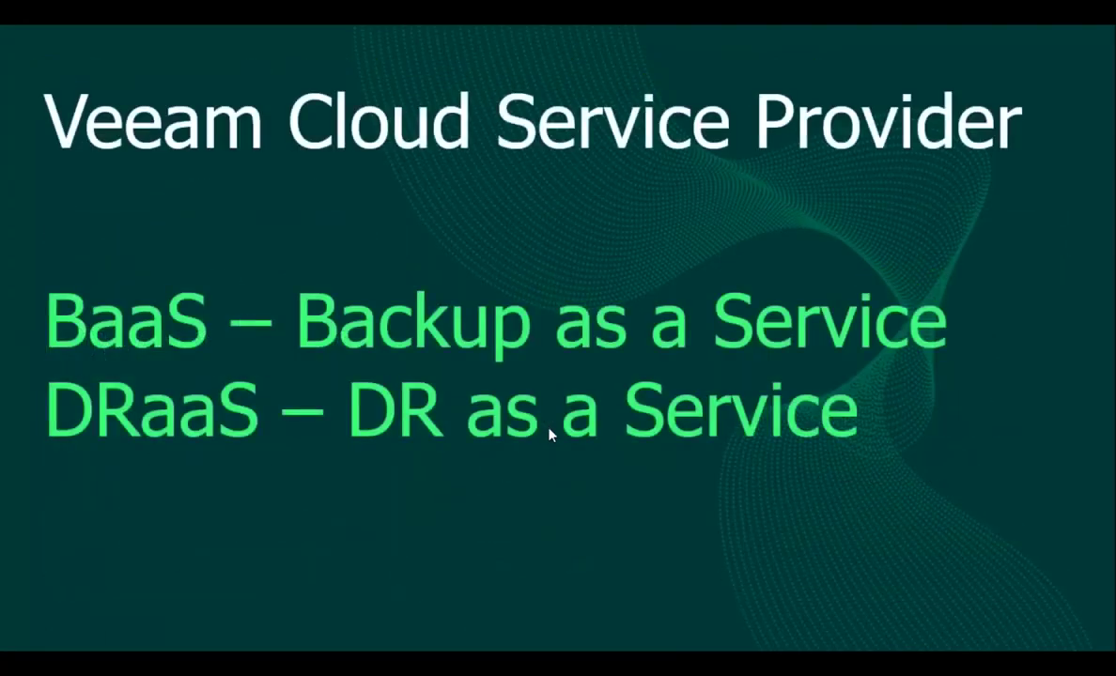